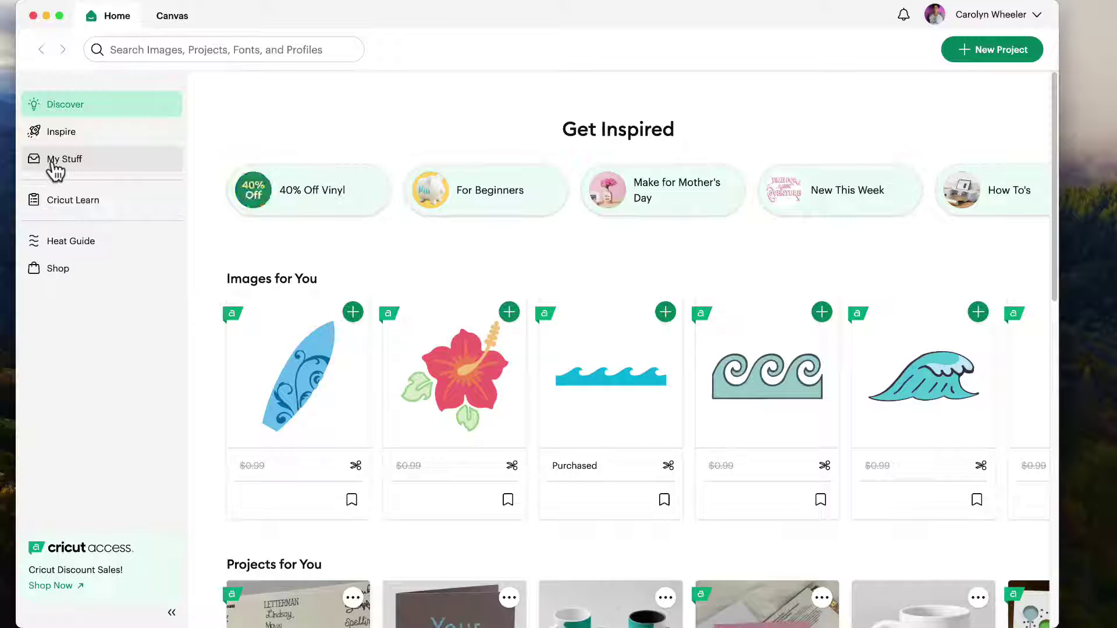
Open the saved project "CDS Updates Apr 24" on the canvas for customizing.
click(56, 163)
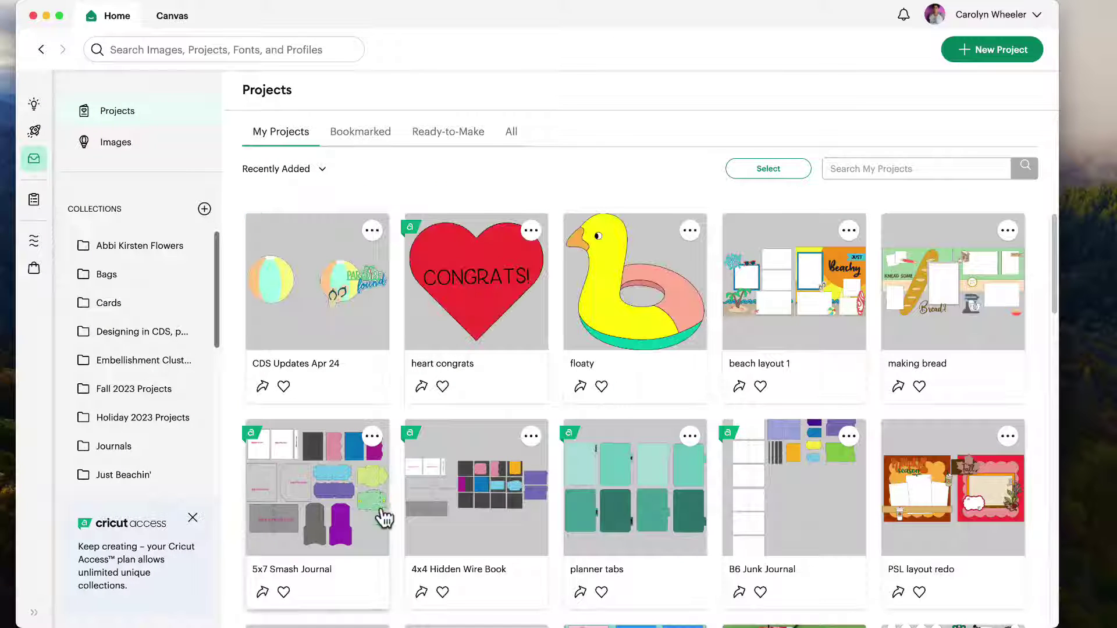
click(294, 341)
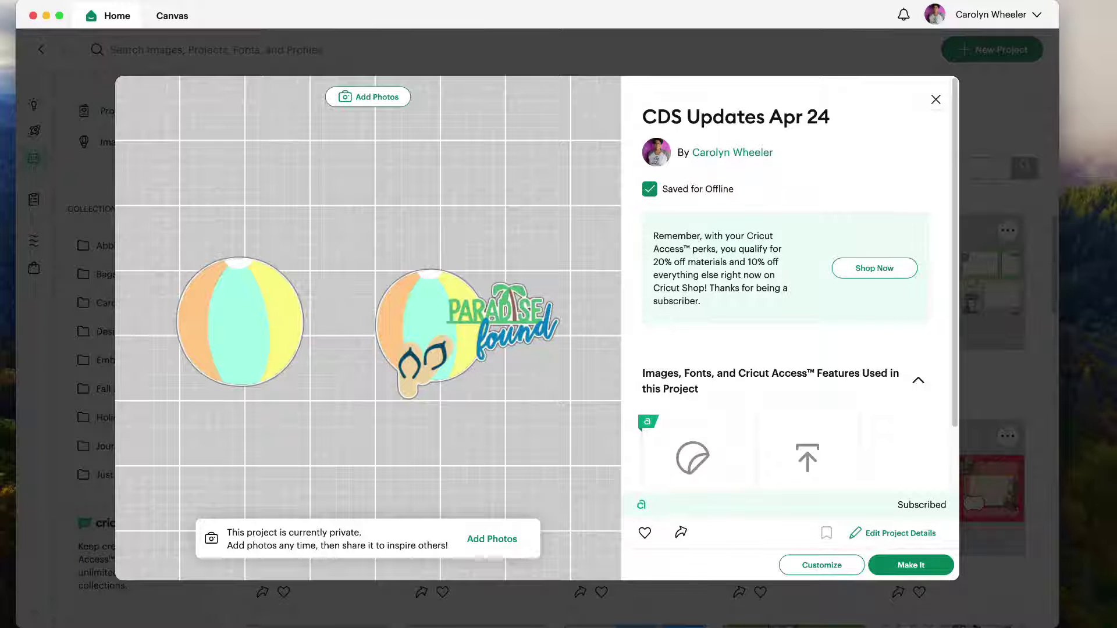
click(828, 565)
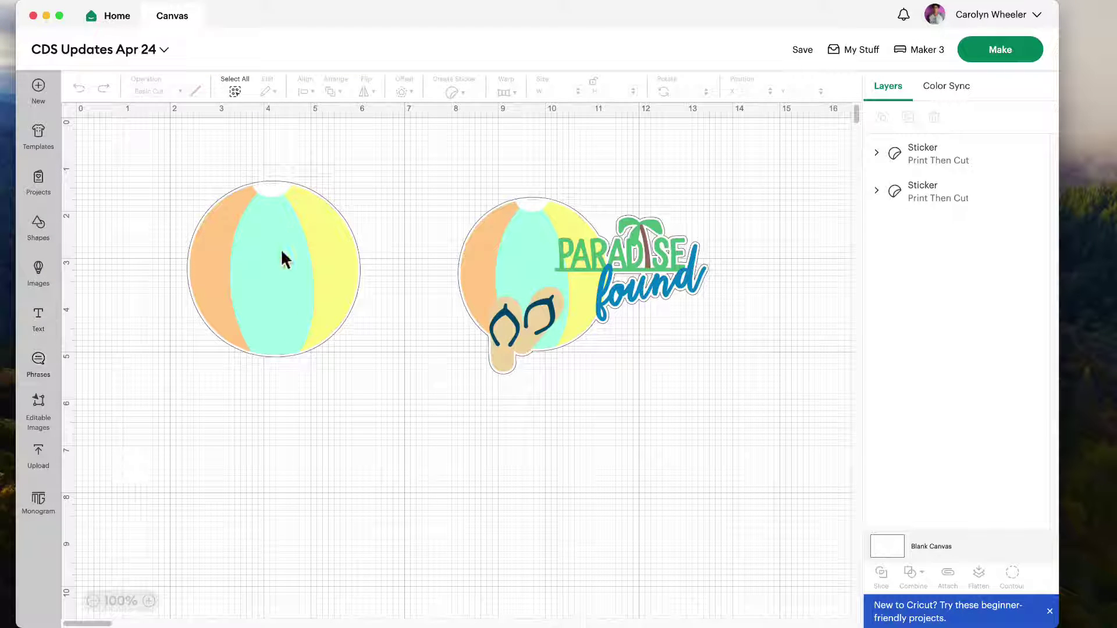
Move the plain beach ball sticker to about X 2.31, Y 1.06 in and the "Paradise found" sticker to about X 7.44, Y 1.13 in.
mouse_move(280, 249)
mouse_down()
mouse_move(269, 261)
mouse_move(280, 241)
mouse_up()
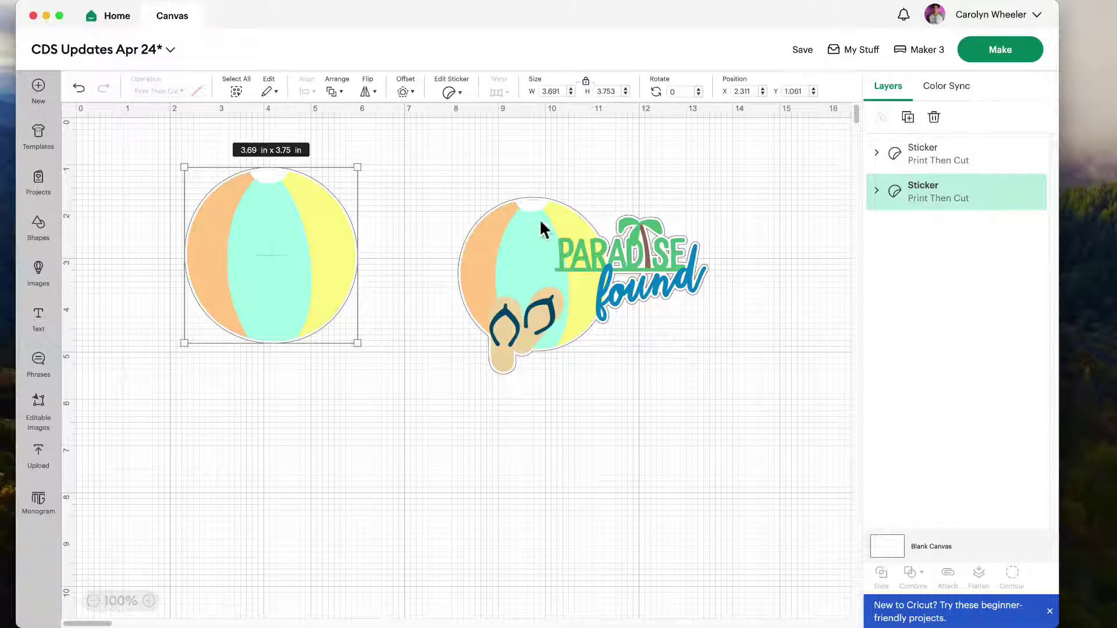
drag(474, 186, 780, 388)
drag(566, 279, 532, 253)
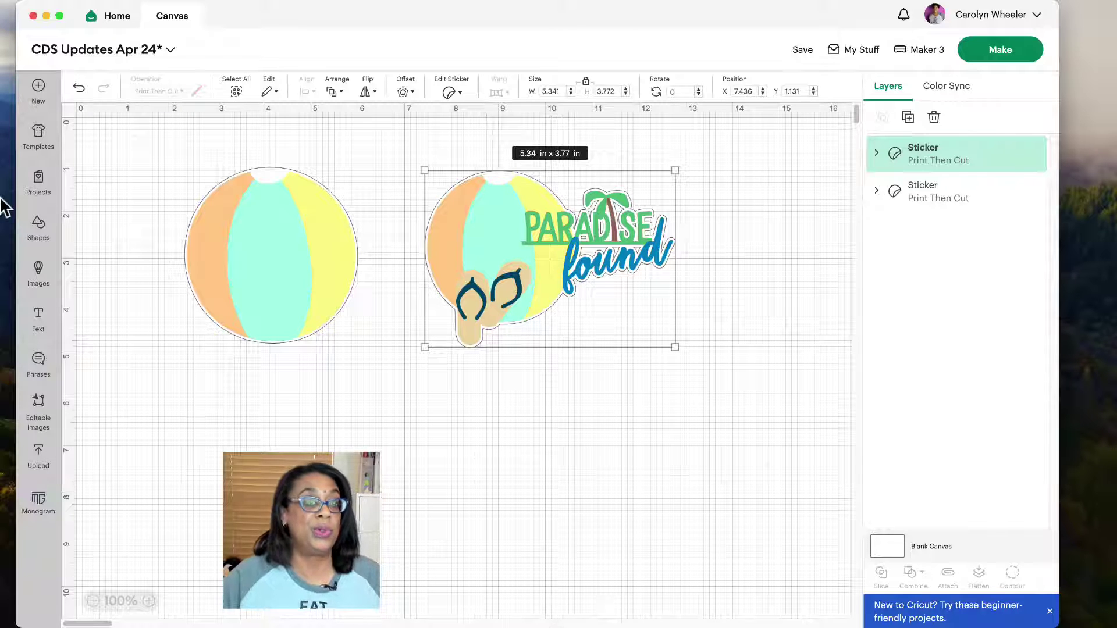
Add the uploaded beach ball image to the canvas and shrink it to about 3.75 × 3.82 in below the stickers.
click(39, 460)
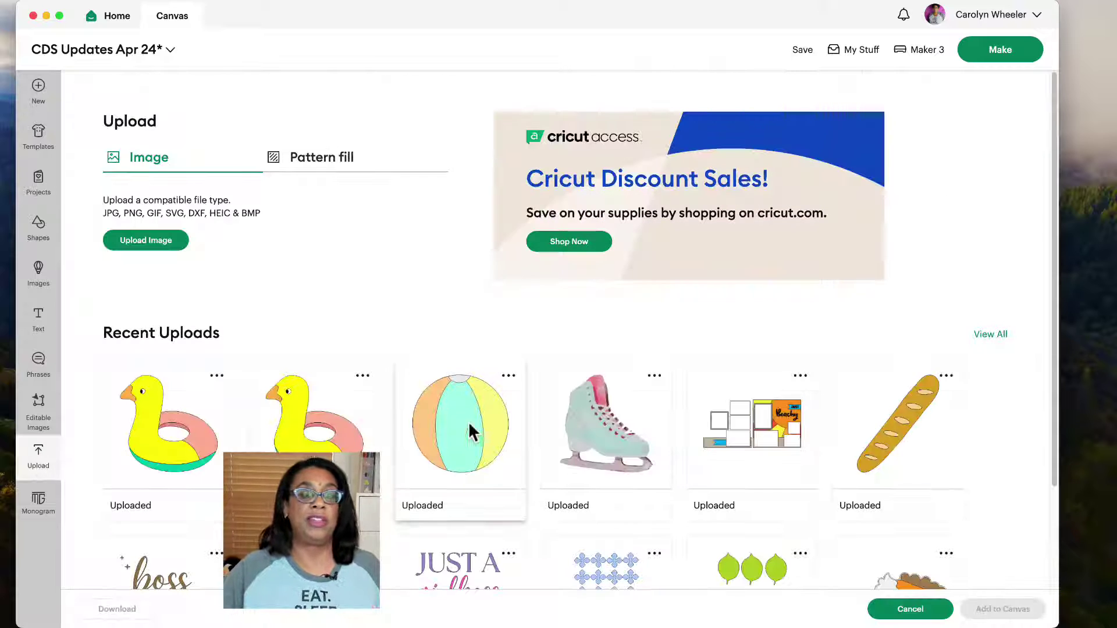
scroll(472, 439, down, 3)
click(457, 334)
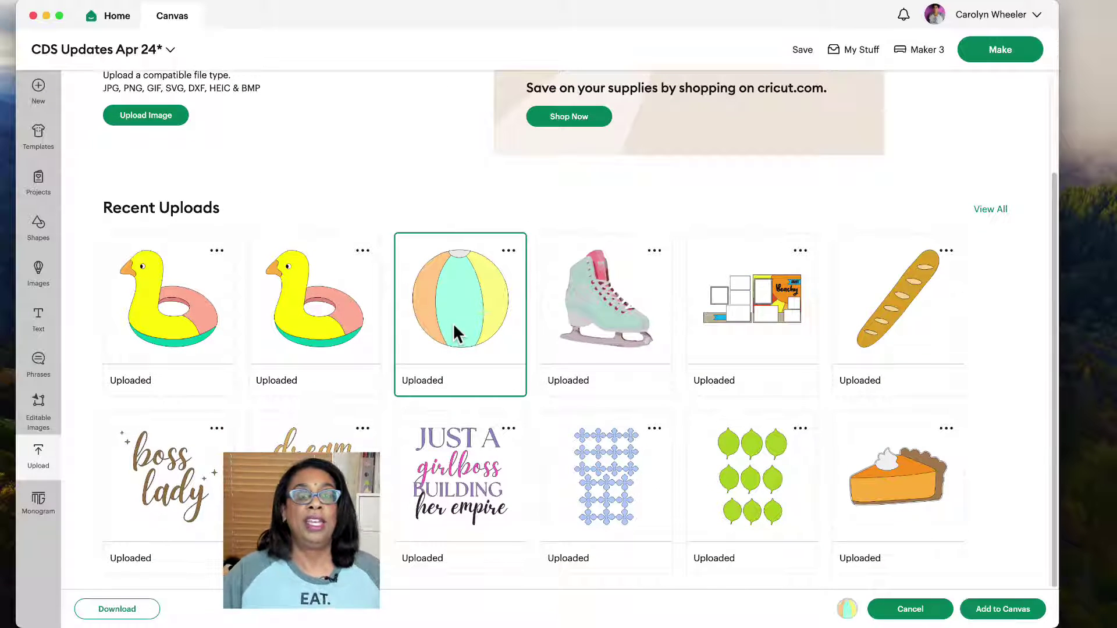
click(1003, 609)
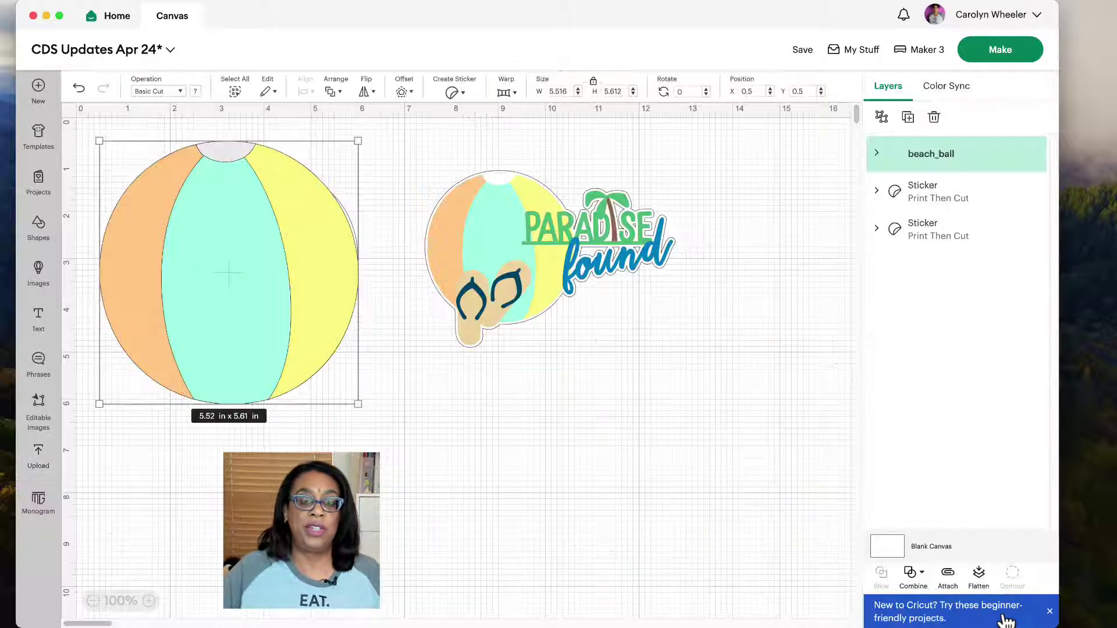
drag(187, 214, 432, 410)
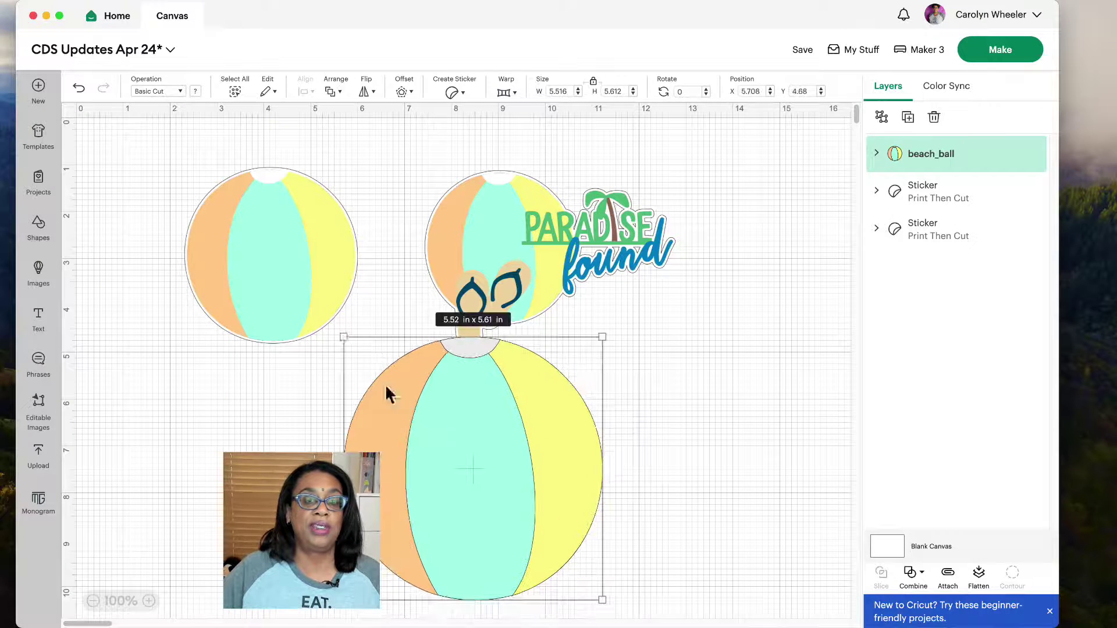
drag(343, 338, 426, 421)
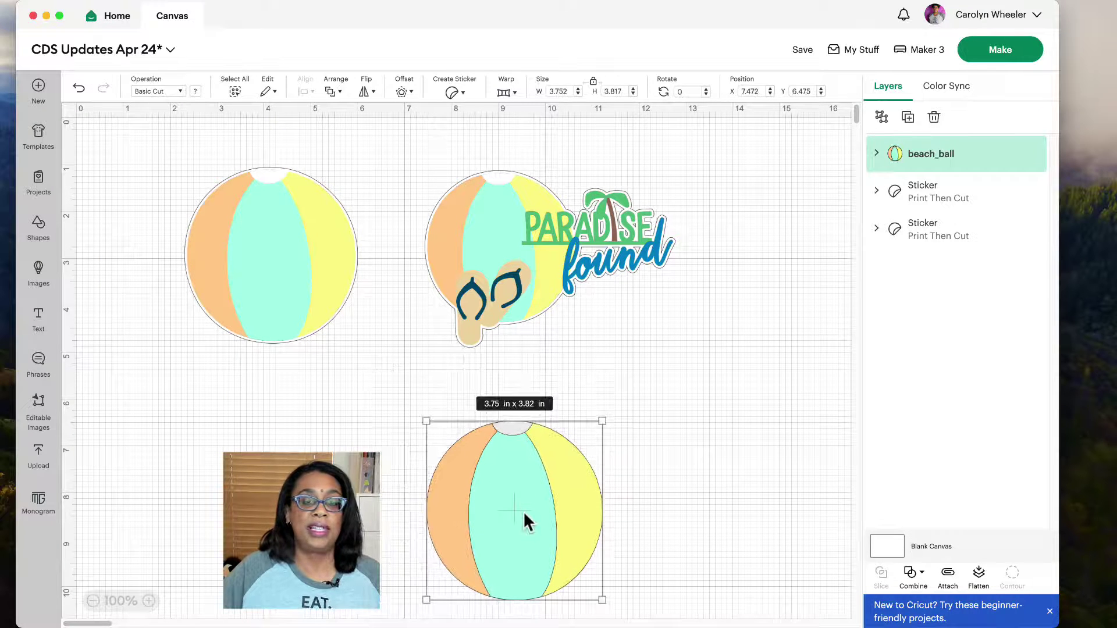
Hide both sticker layers and move the new beach ball up to about X 6.25, Y 1.27 in.
click(876, 191)
click(877, 190)
click(1016, 192)
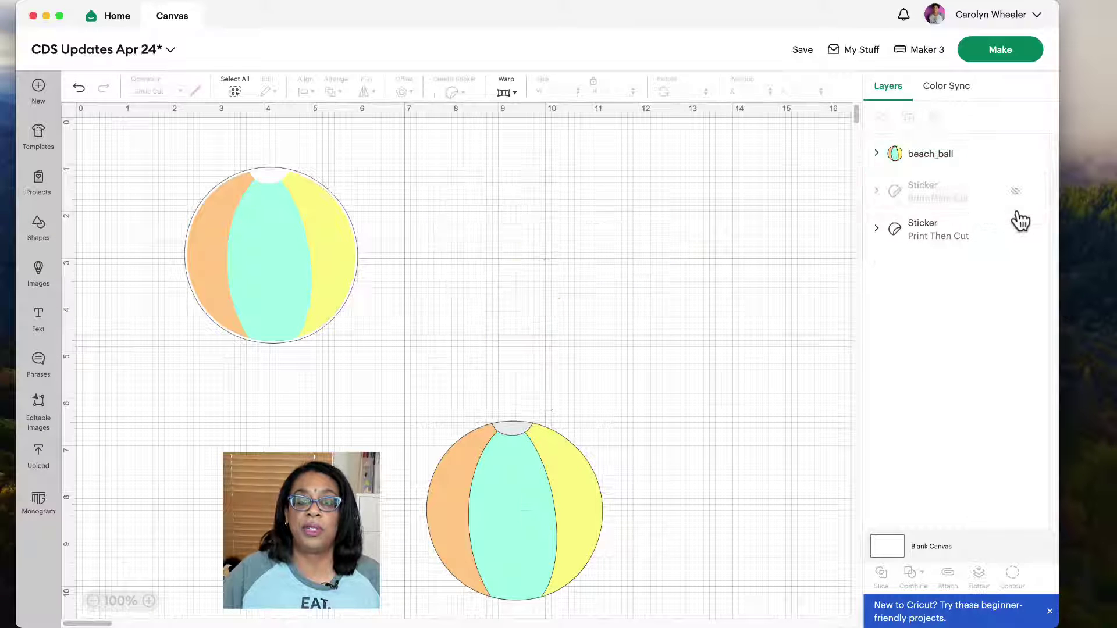
click(1015, 233)
drag(480, 497, 421, 254)
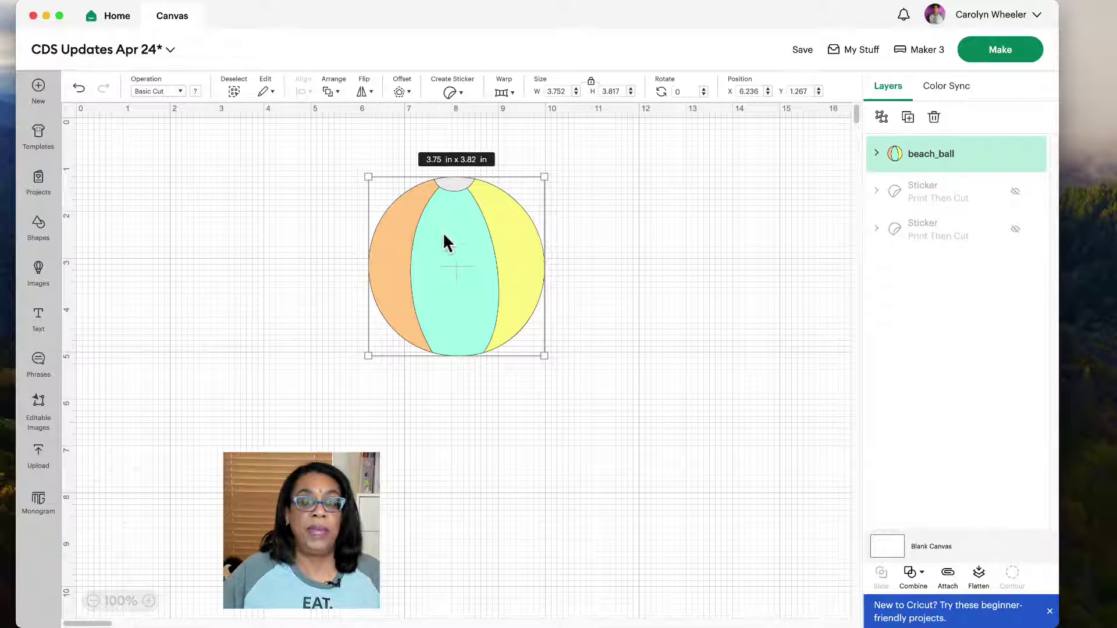
click(591, 253)
click(448, 265)
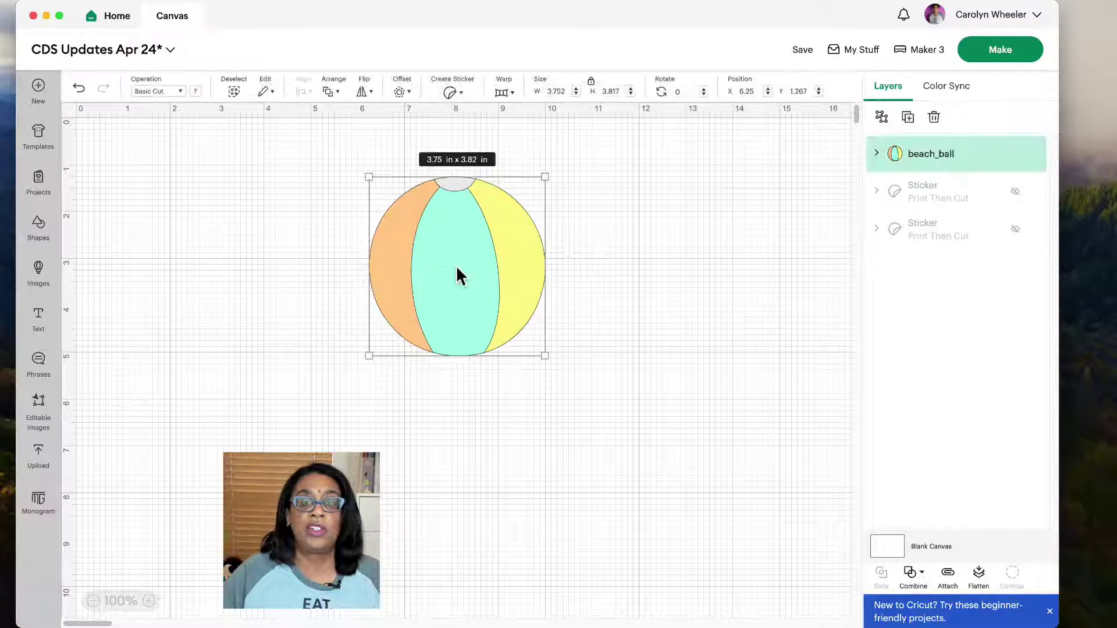
Recolor the orange panel of the beach ball to pink.
click(876, 155)
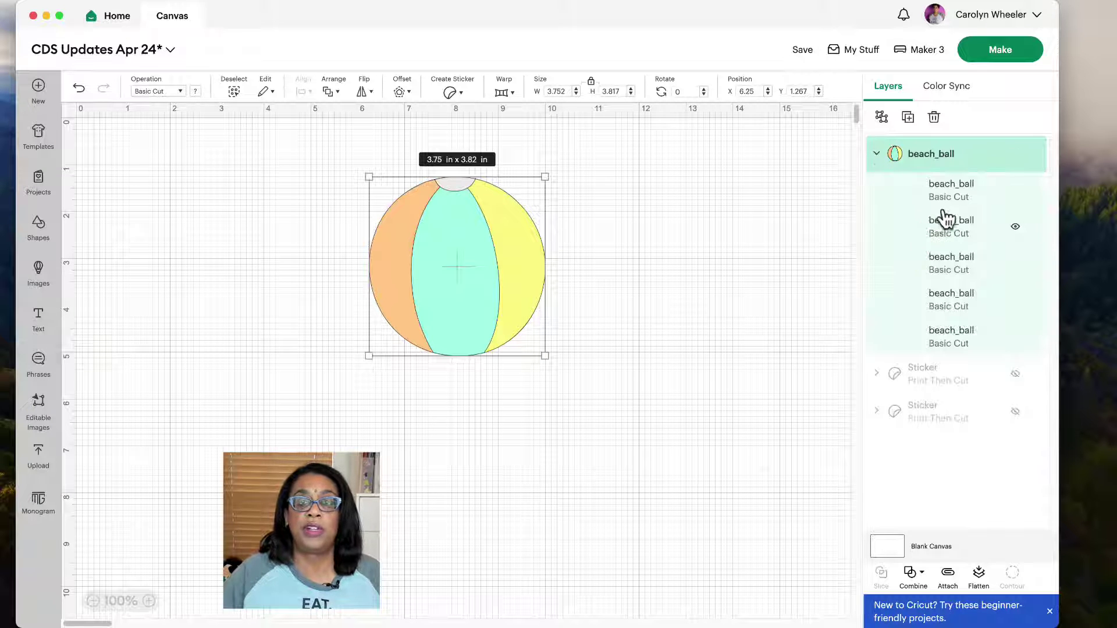
click(946, 227)
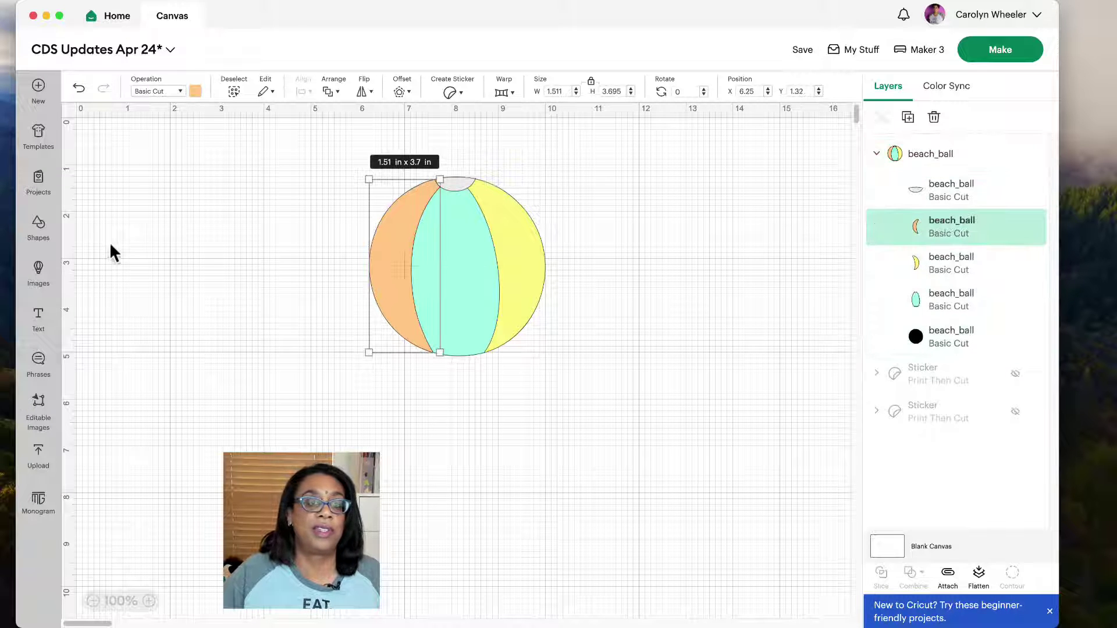
click(195, 92)
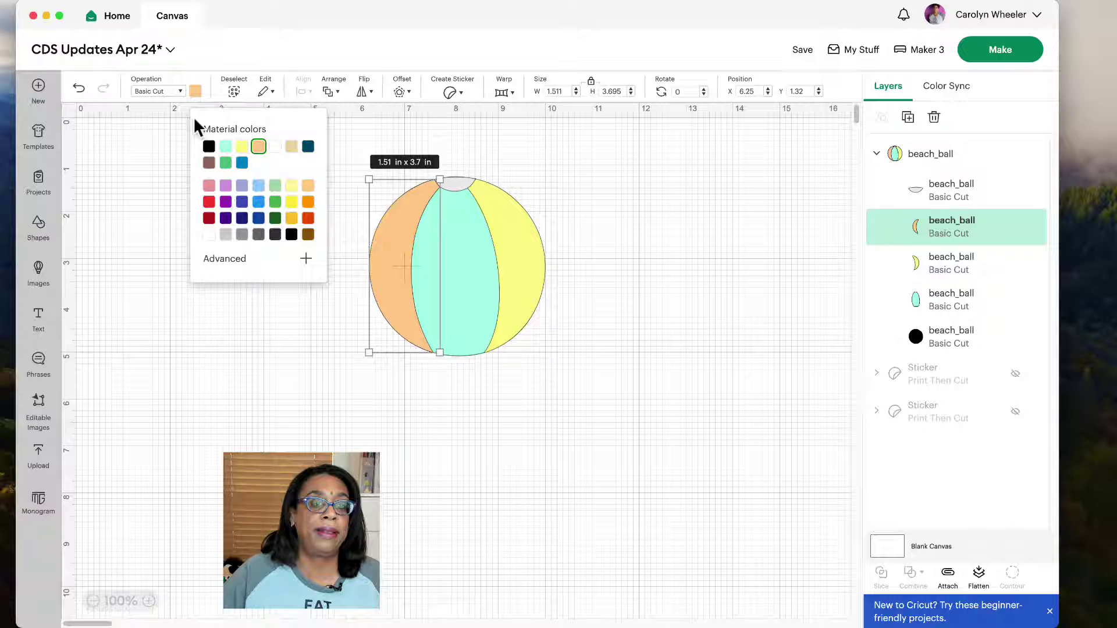
click(209, 186)
click(303, 359)
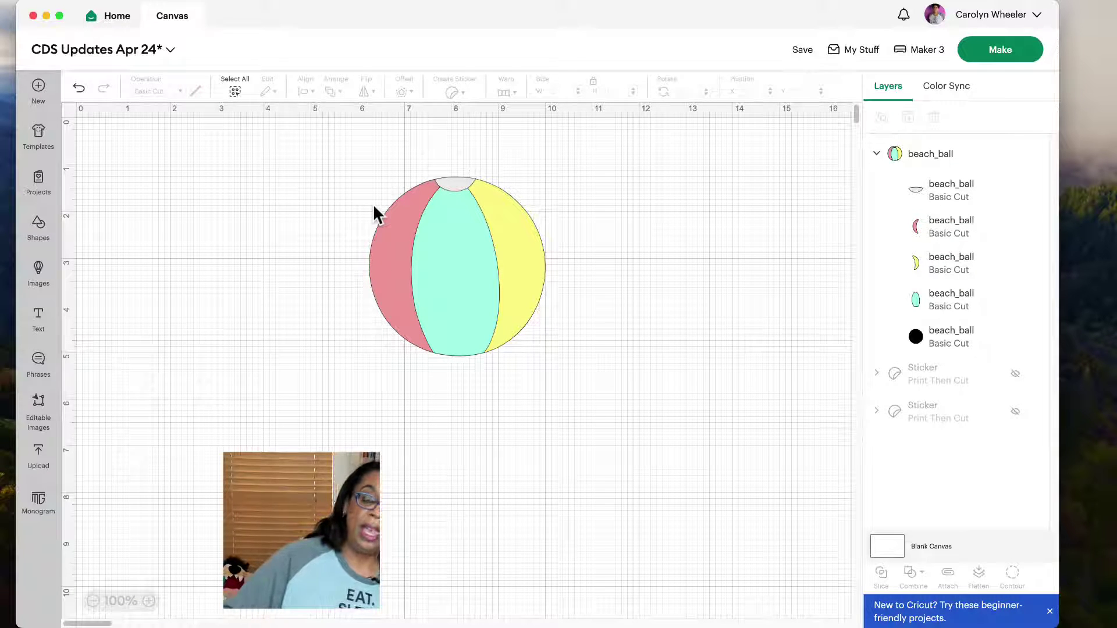
Examine the beach ball's individual layers one by one to see which part of the image each covers.
drag(447, 205, 490, 216)
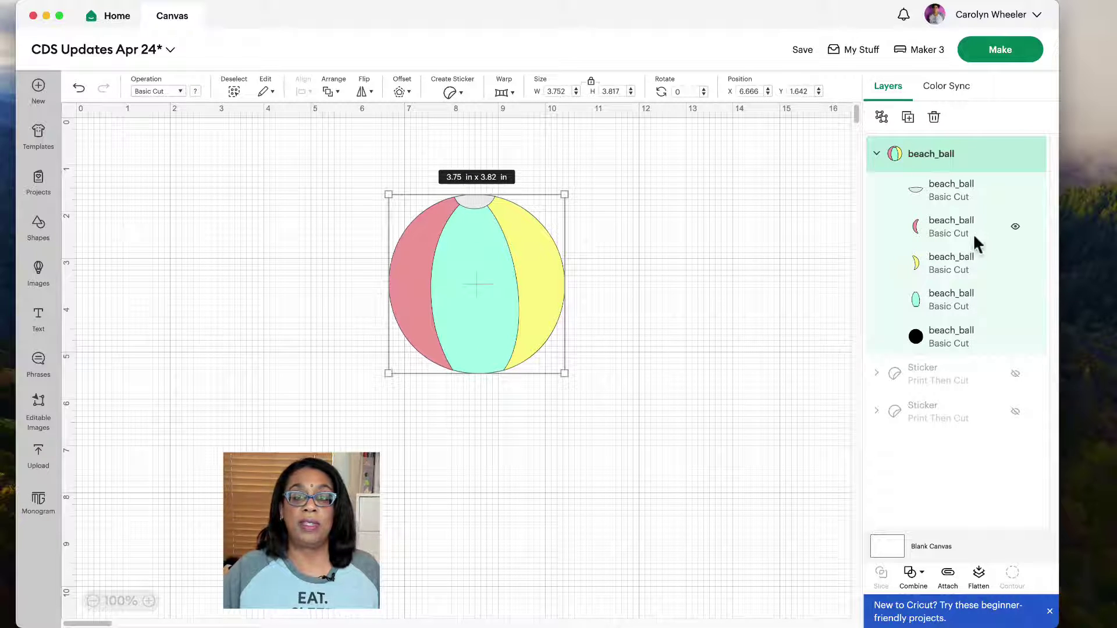
click(945, 228)
click(940, 265)
click(937, 314)
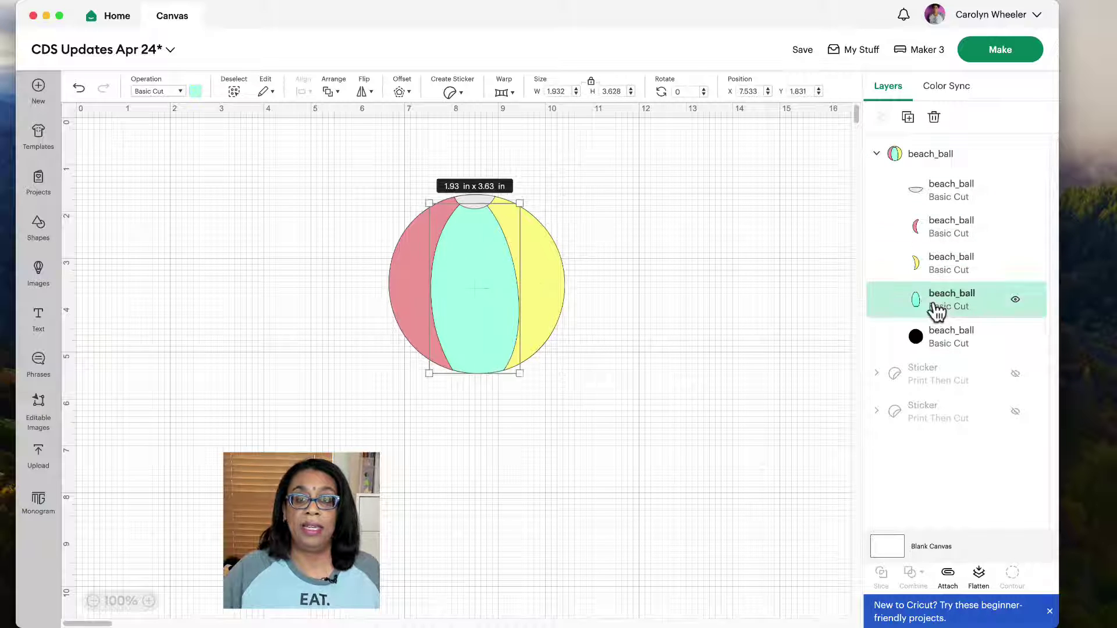
click(938, 336)
click(945, 195)
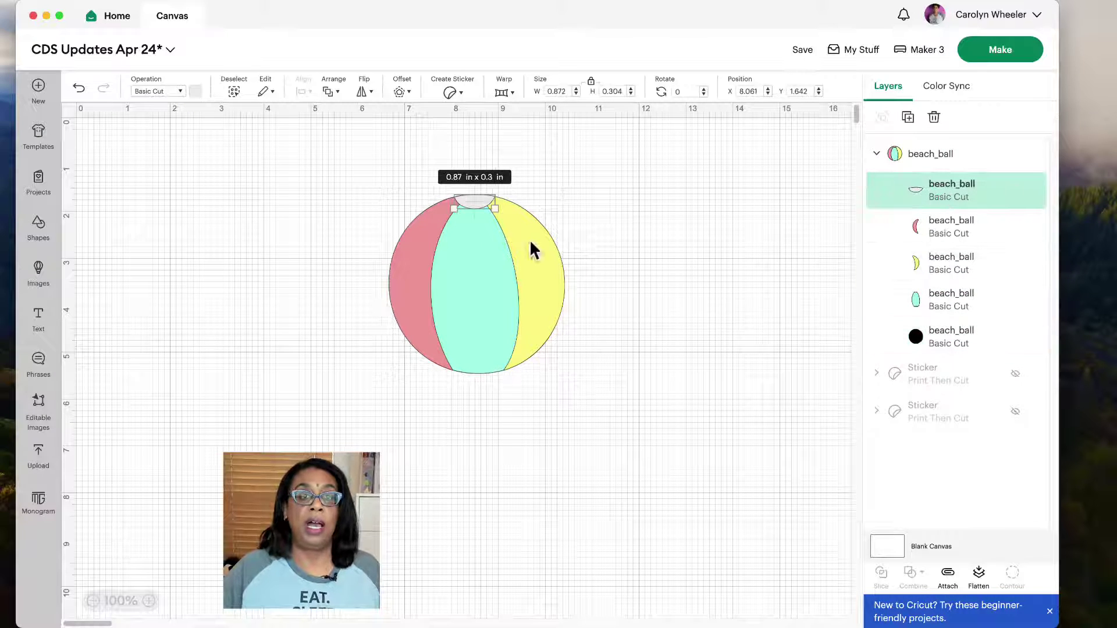
click(581, 231)
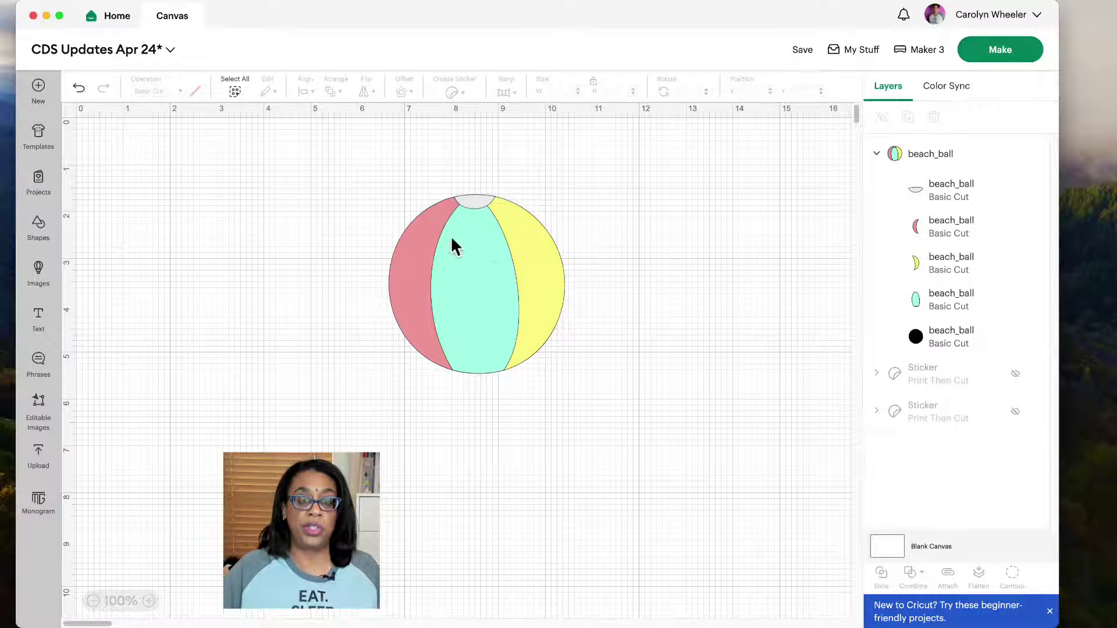
Flatten the beach ball's layers into one Print Then Cut image and place it at about X 6.89, Y 1.36 in.
mouse_move(460, 239)
mouse_down()
mouse_move(486, 288)
mouse_move(460, 222)
mouse_up()
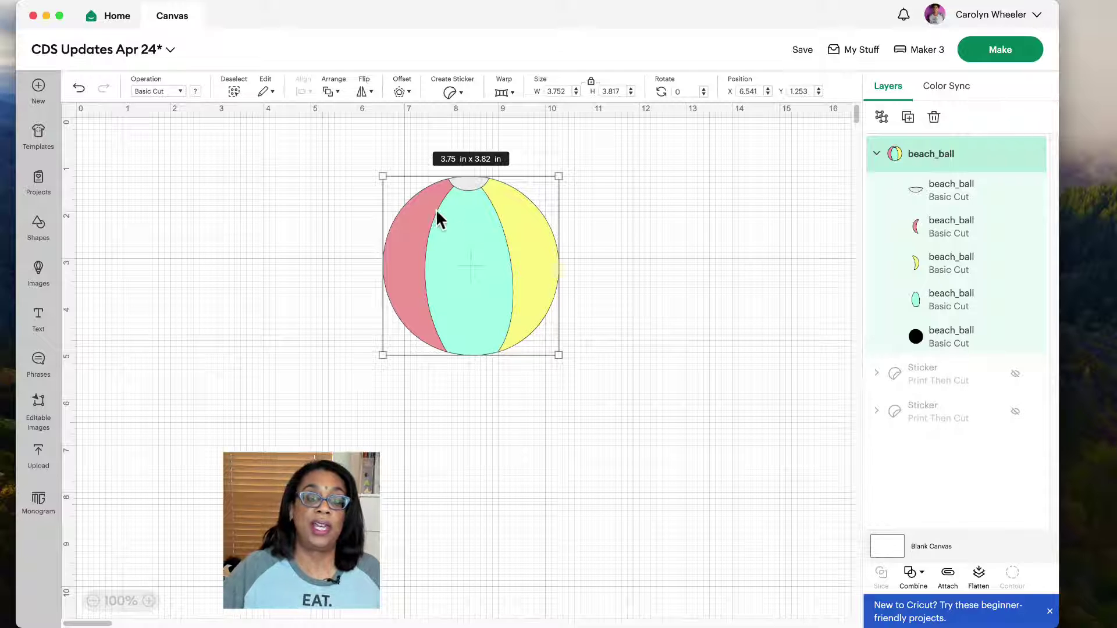
click(362, 181)
click(430, 232)
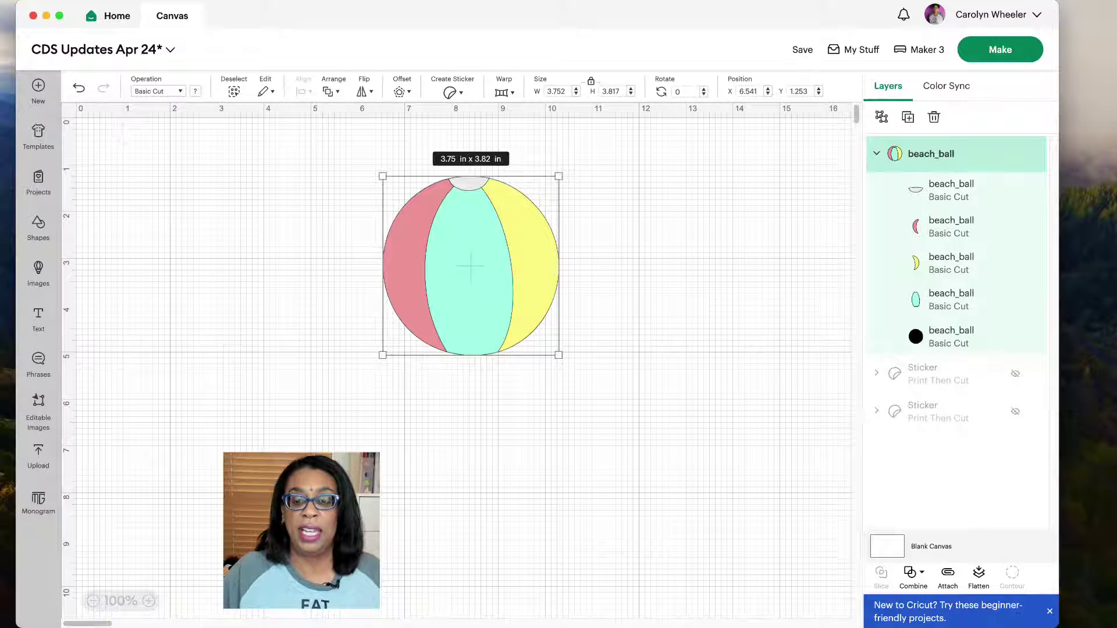
click(1050, 611)
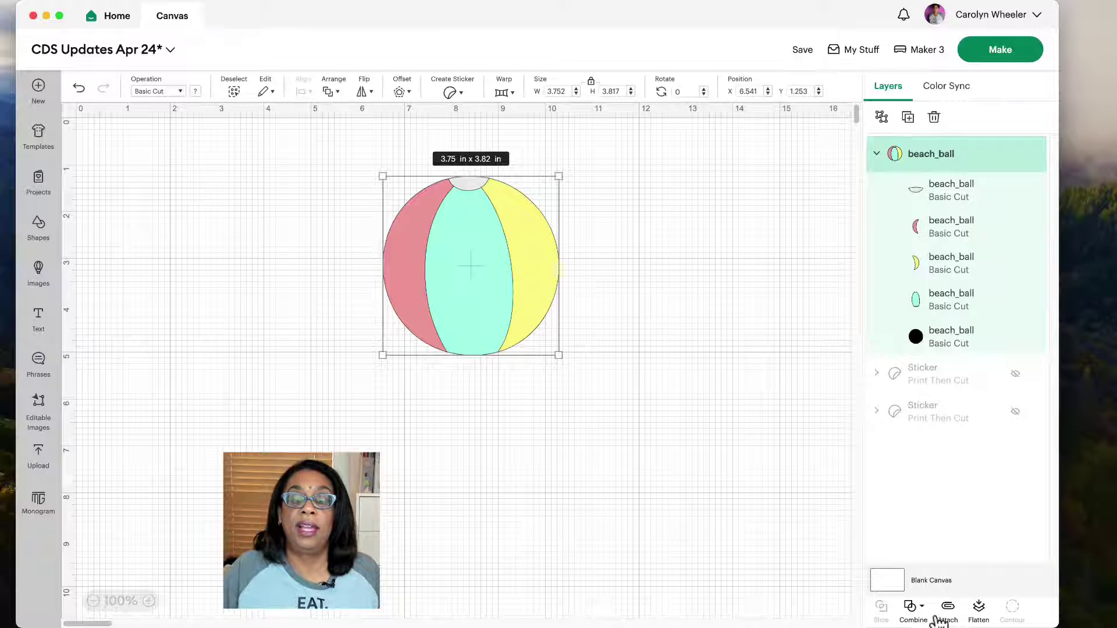
click(979, 609)
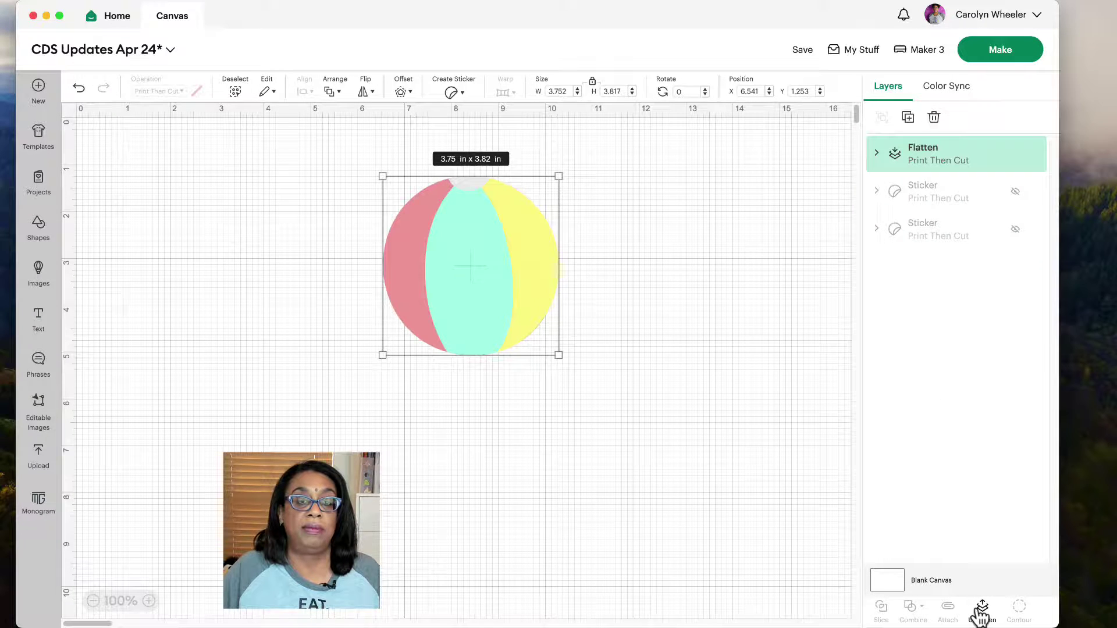
mouse_move(478, 268)
mouse_down()
mouse_move(586, 311)
mouse_move(495, 274)
mouse_up()
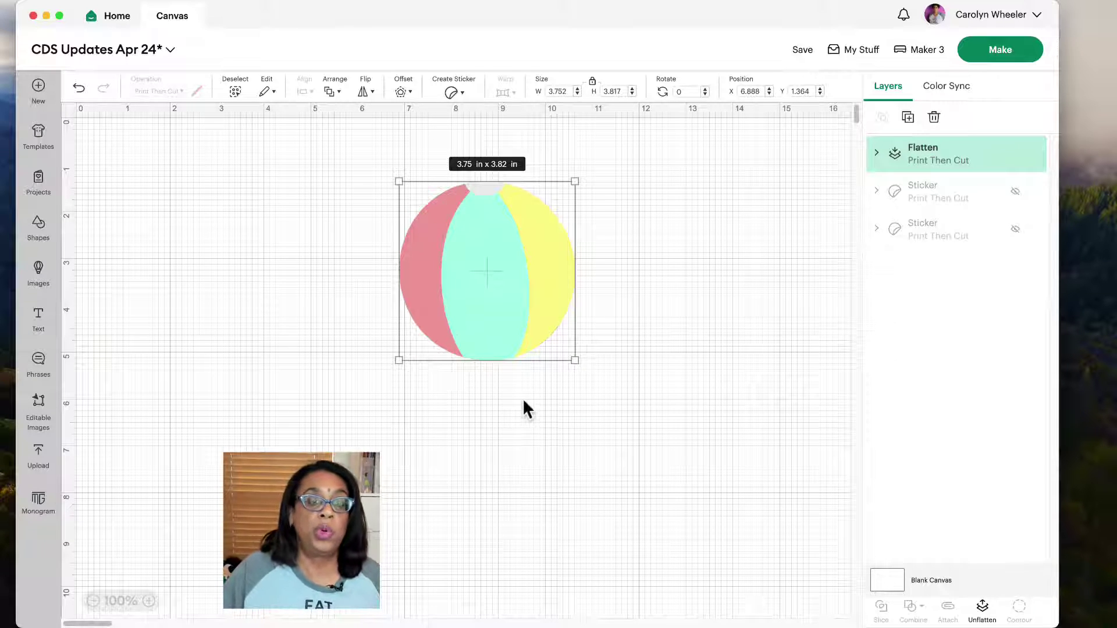
click(637, 321)
click(453, 265)
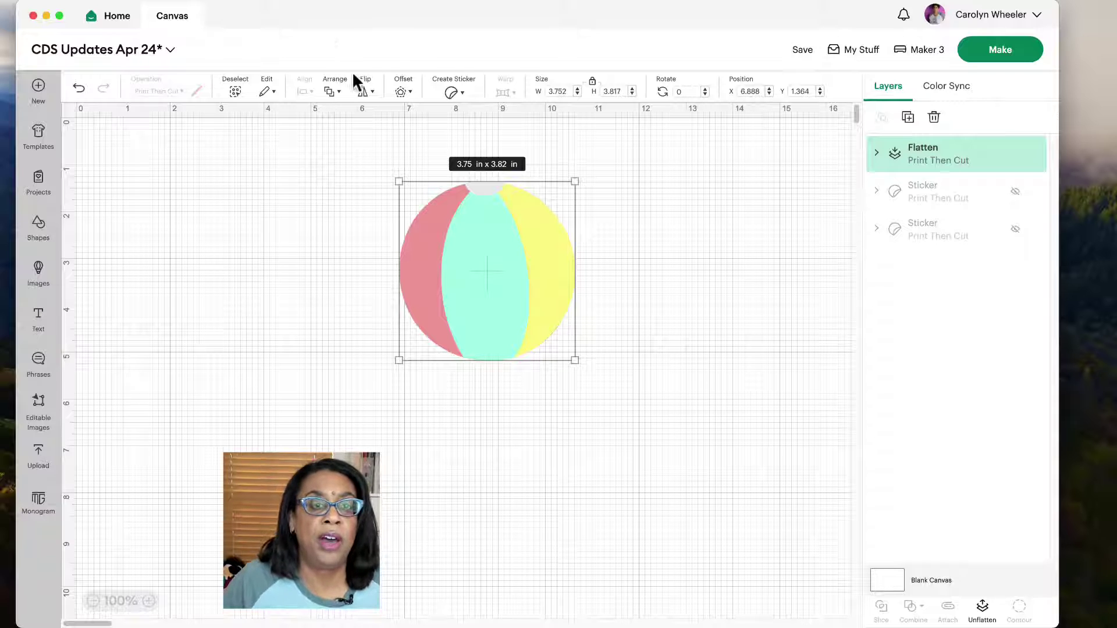
click(407, 94)
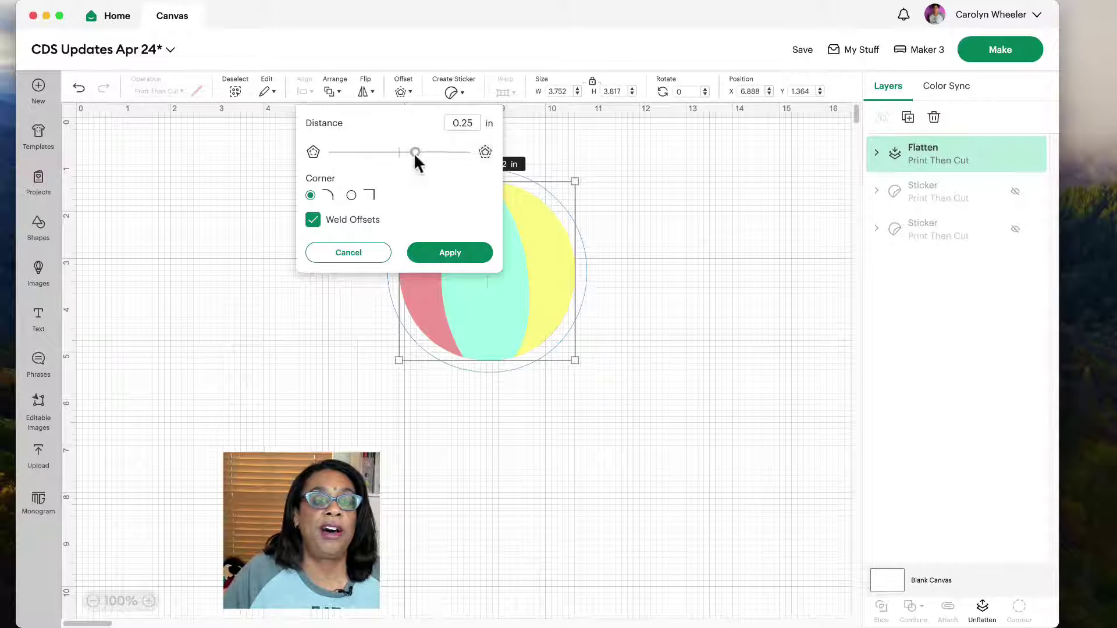
mouse_move(413, 152)
mouse_down()
mouse_move(401, 153)
mouse_move(456, 153)
mouse_move(407, 153)
mouse_up()
mouse_move(535, 313)
mouse_down()
mouse_move(548, 330)
mouse_move(653, 337)
mouse_move(525, 312)
mouse_up()
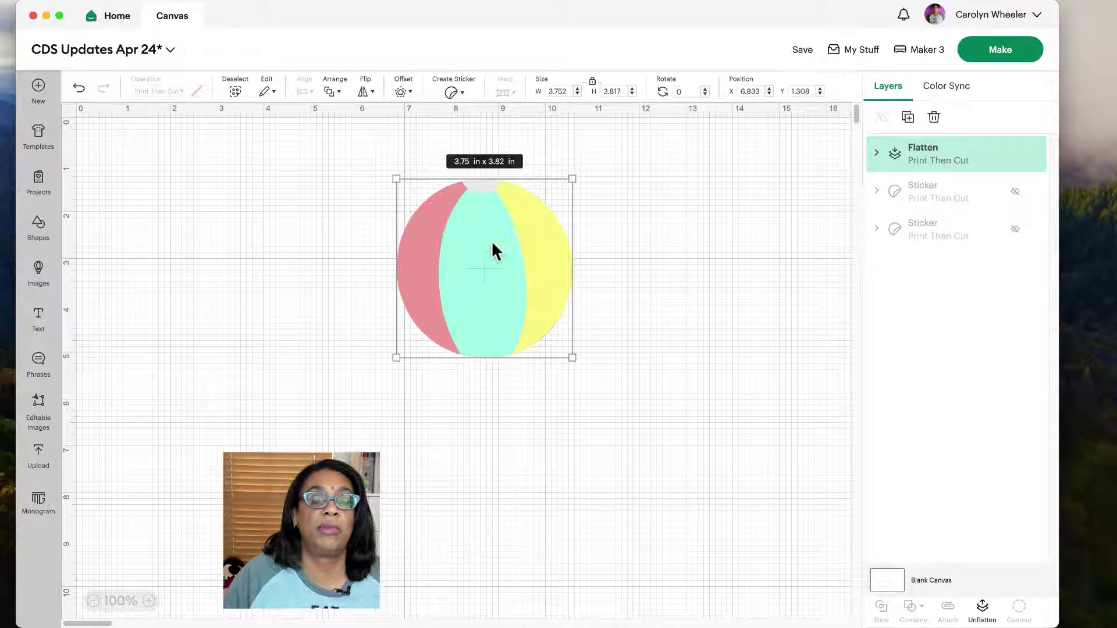
Apply a 0.153 in offset with rounded corners and welded offsets around the flattened beach ball.
click(402, 92)
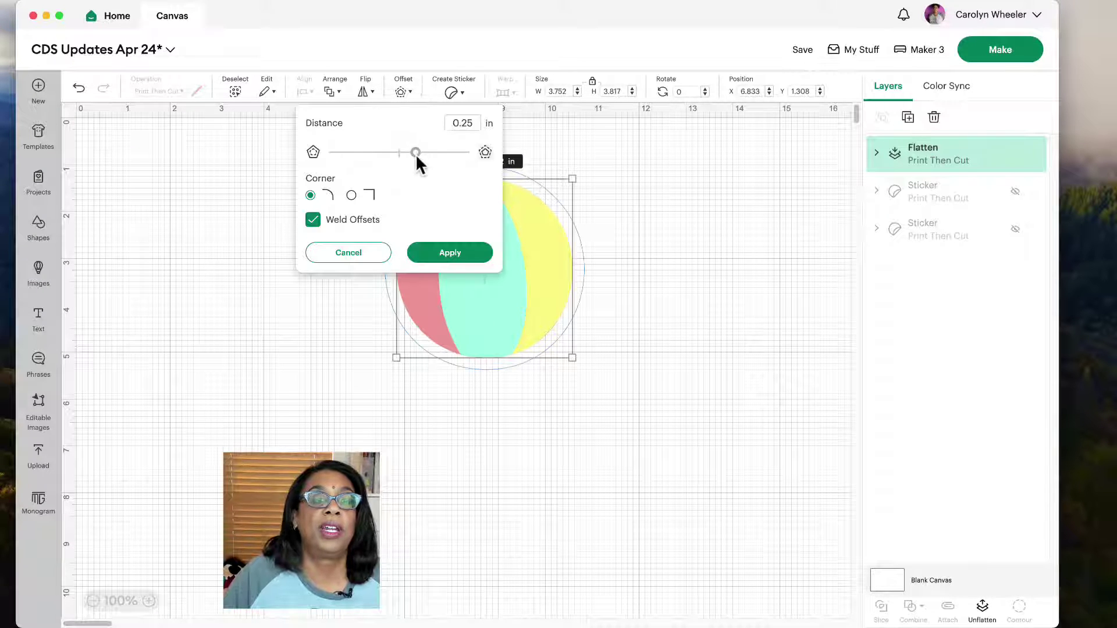
mouse_move(415, 153)
mouse_down()
mouse_move(427, 153)
mouse_move(413, 156)
mouse_up()
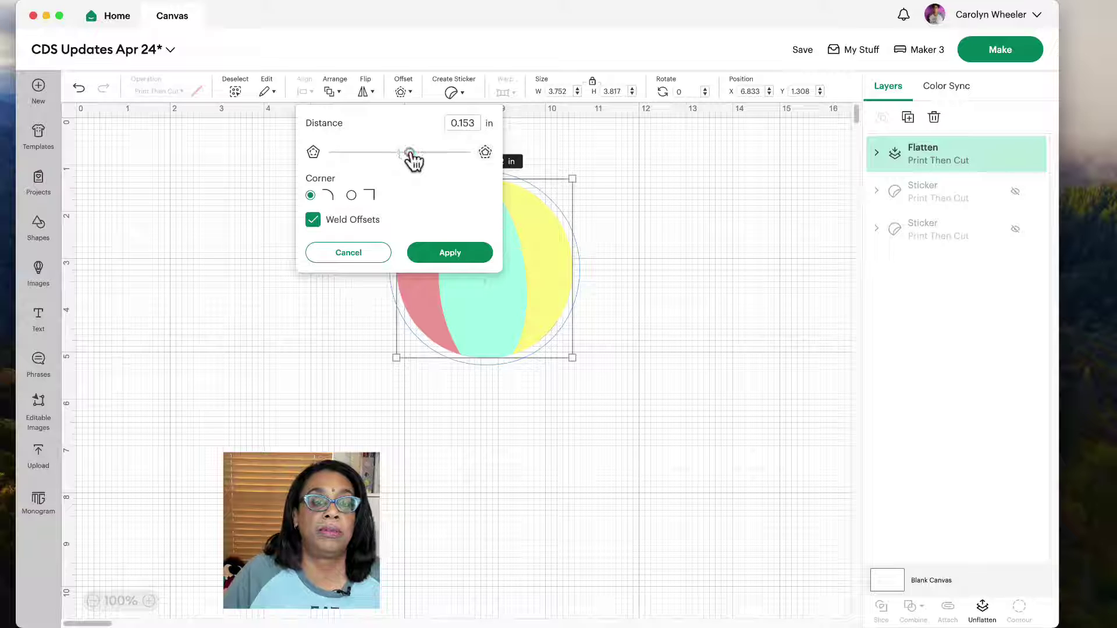
click(431, 254)
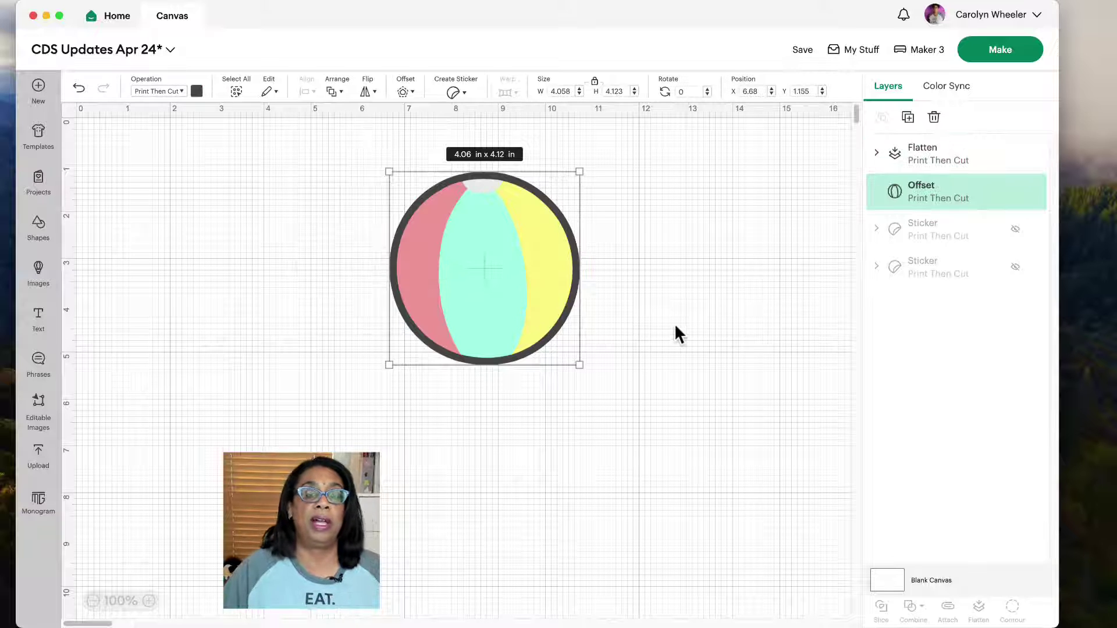
Change the color of the offset behind the beach ball to white.
click(196, 91)
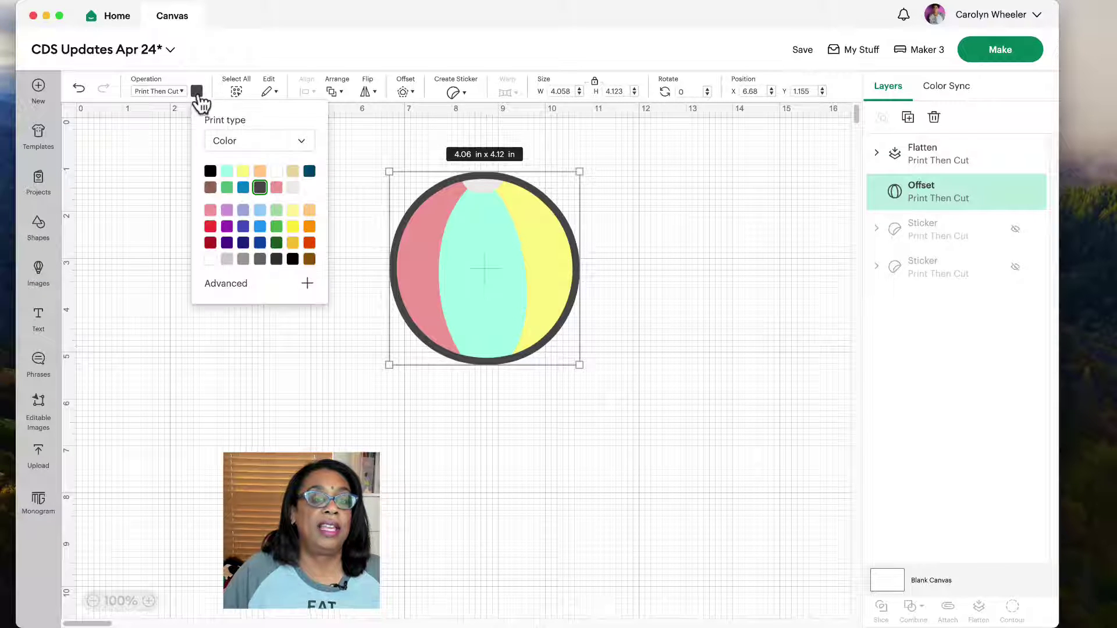
click(275, 171)
click(743, 305)
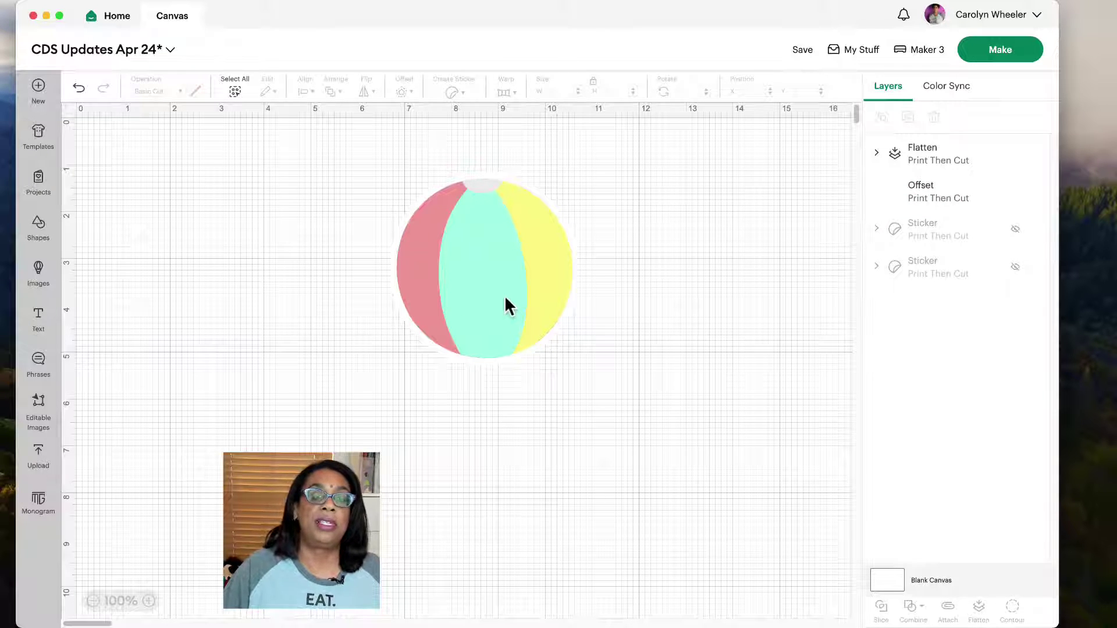
Move the flattened beach ball down about 3 in, partly off its white offset.
drag(503, 245, 547, 391)
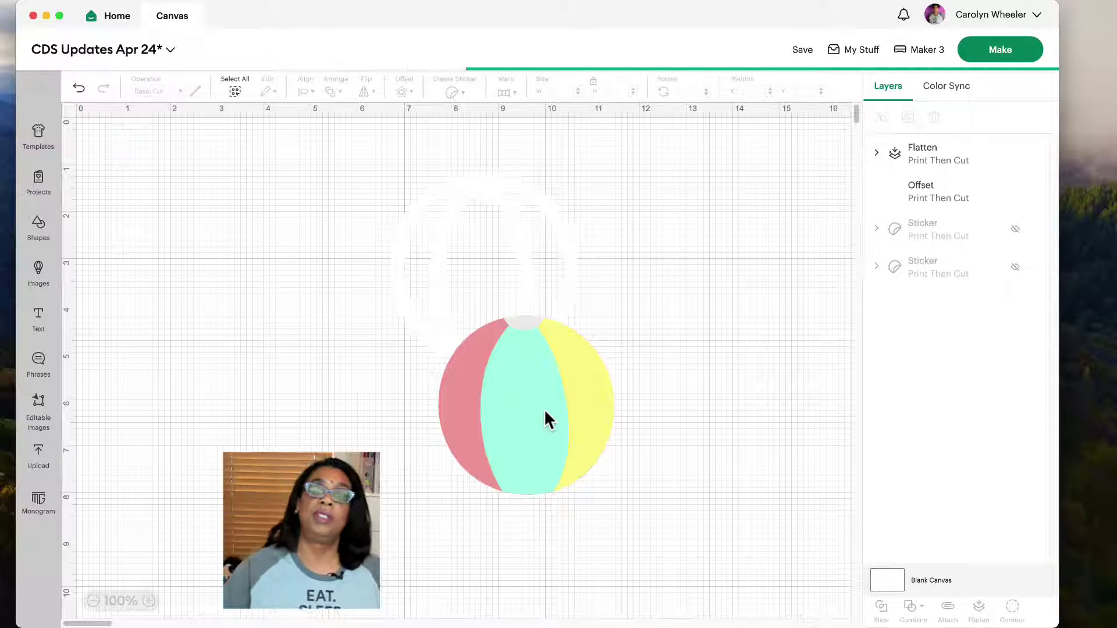
Move the beach ball back onto its white offset and flatten the two into one Print Then Cut image.
drag(535, 426, 503, 297)
drag(495, 286, 494, 284)
drag(410, 268, 413, 268)
drag(297, 154, 625, 378)
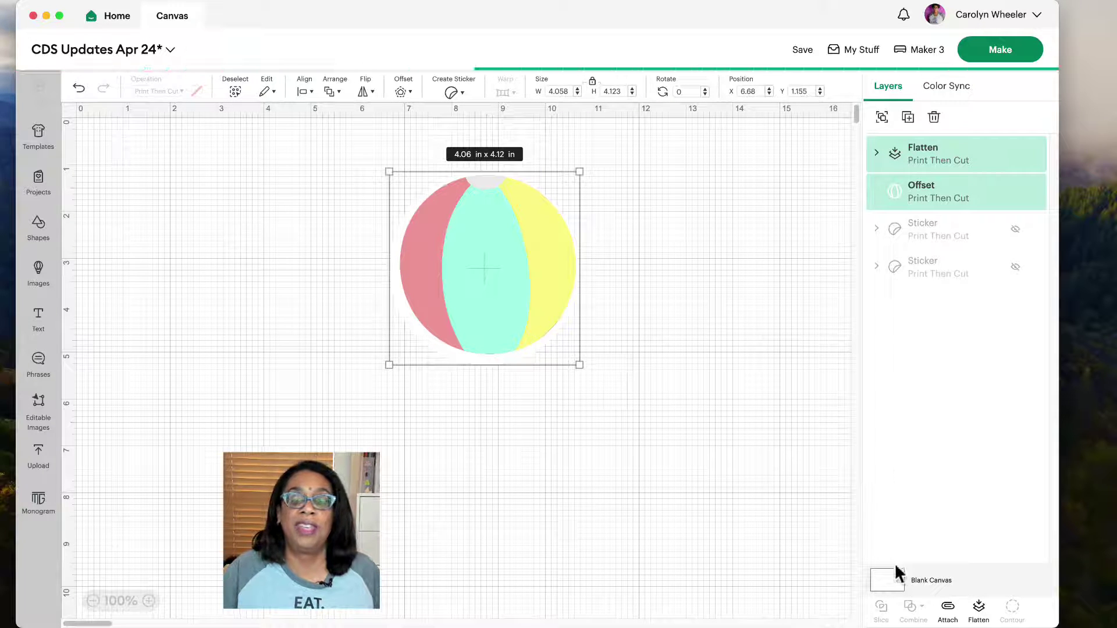
click(978, 610)
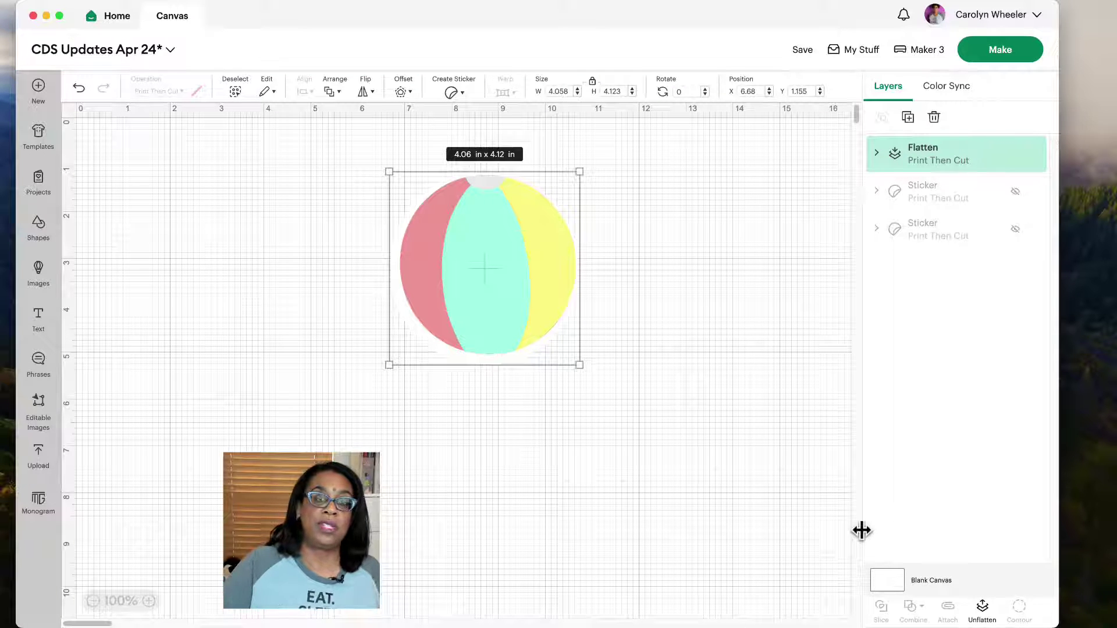
Preview the flattened beach ball on the Print Then Cut mat, shift it slightly, and return to the canvas.
click(1001, 52)
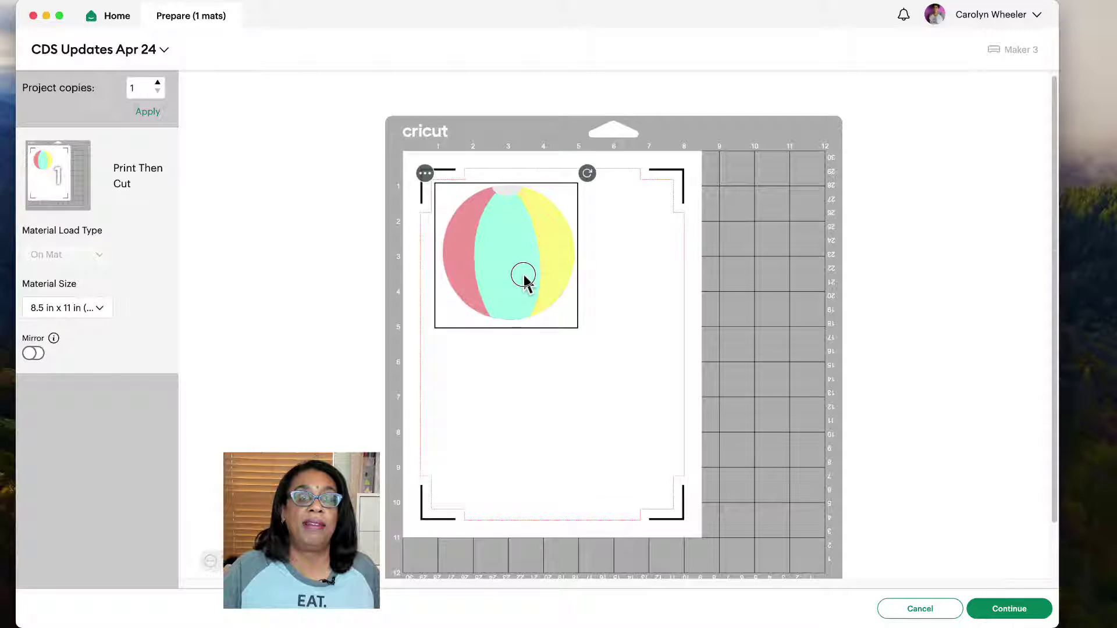
mouse_move(524, 277)
mouse_down()
mouse_move(550, 300)
mouse_move(529, 279)
mouse_up()
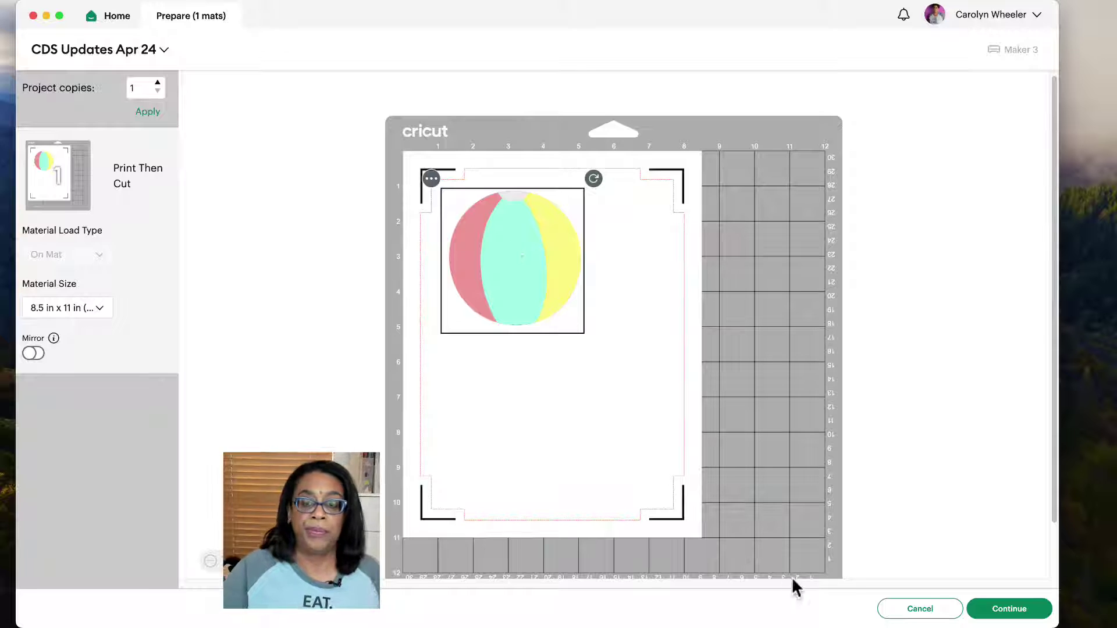
click(920, 610)
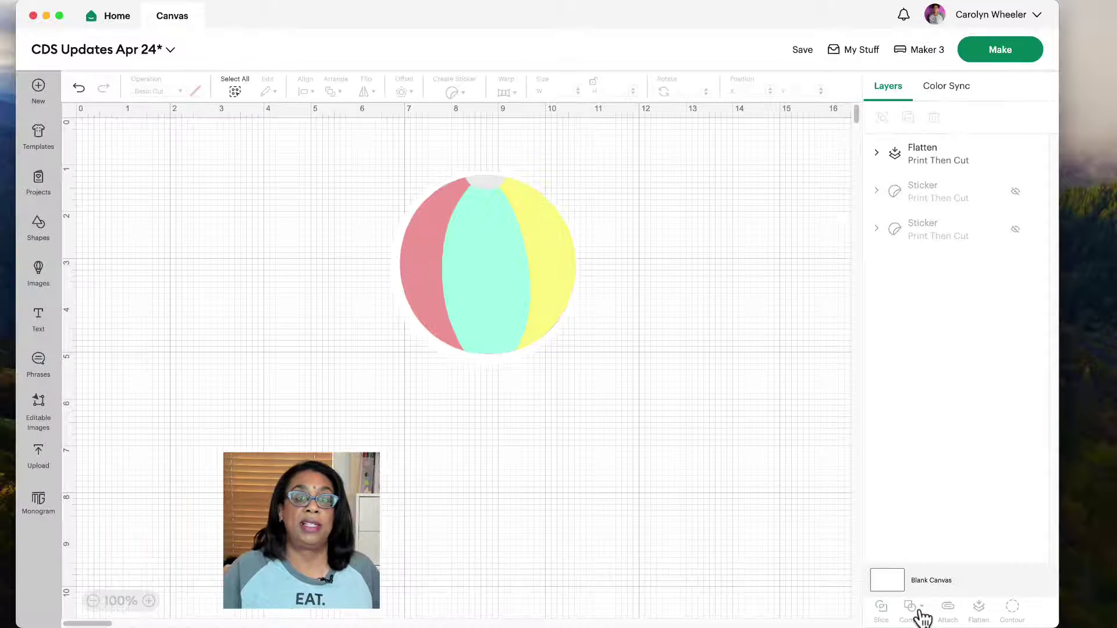
Hide the flattened beach ball and insert the uploaded beach ball image at about X 6.28, Y 1.68 in.
click(1016, 153)
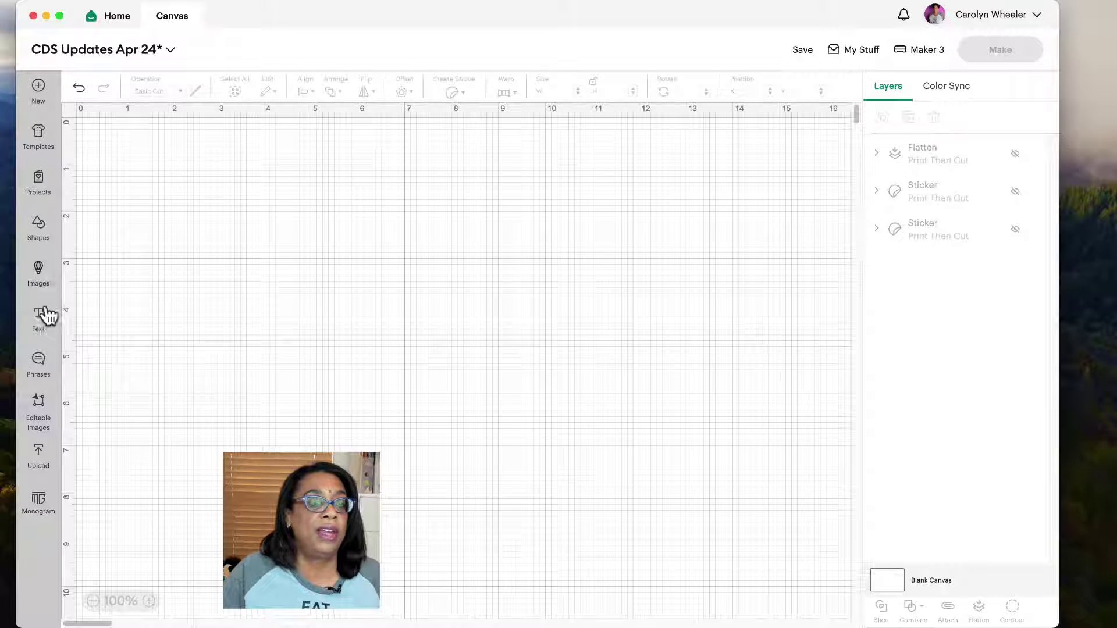
click(37, 456)
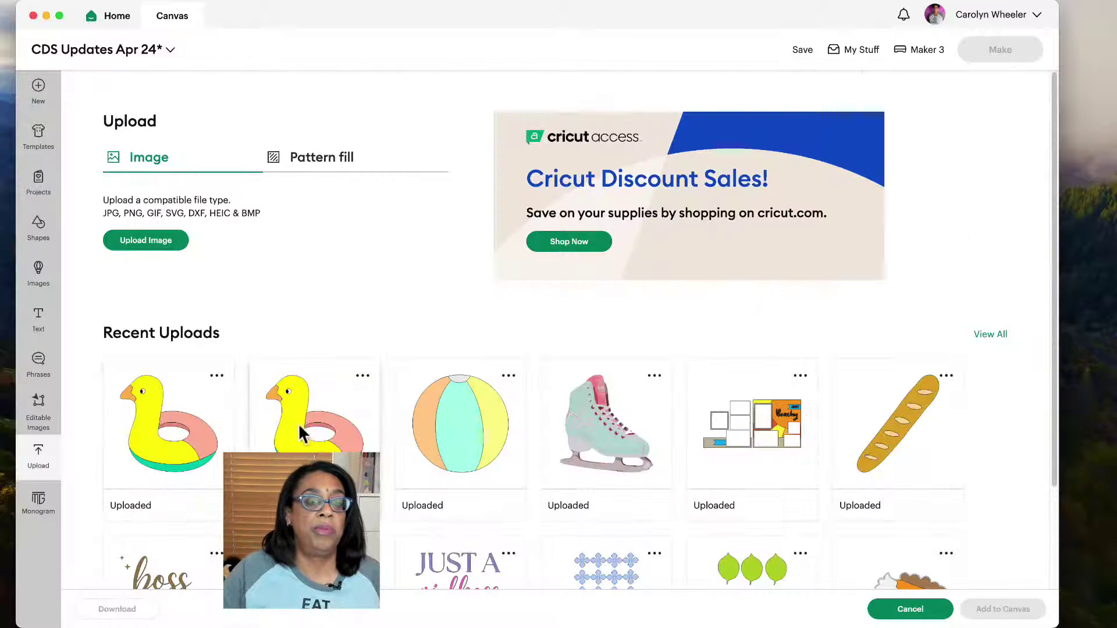
click(437, 449)
click(990, 611)
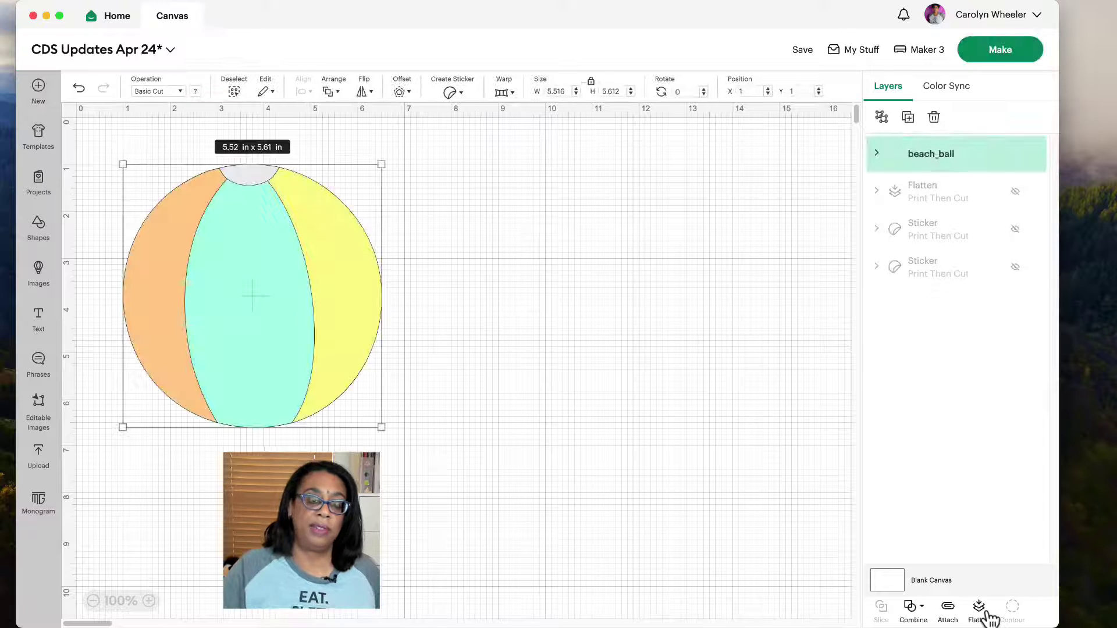
drag(188, 262, 437, 296)
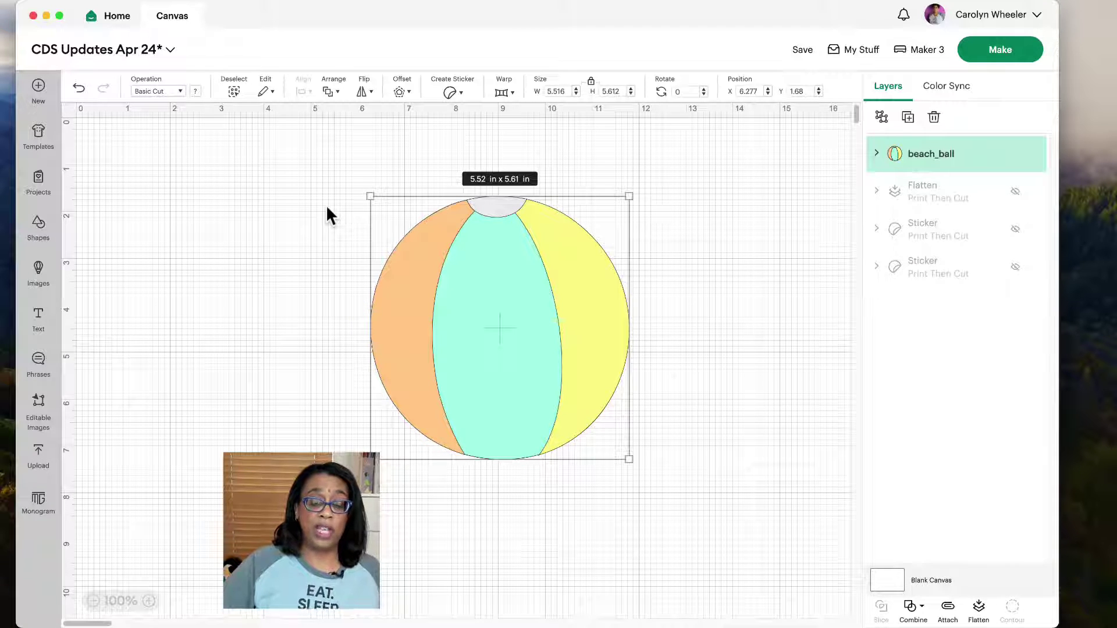
Start creating a Die Cut sticker from the uploaded beach ball.
click(460, 101)
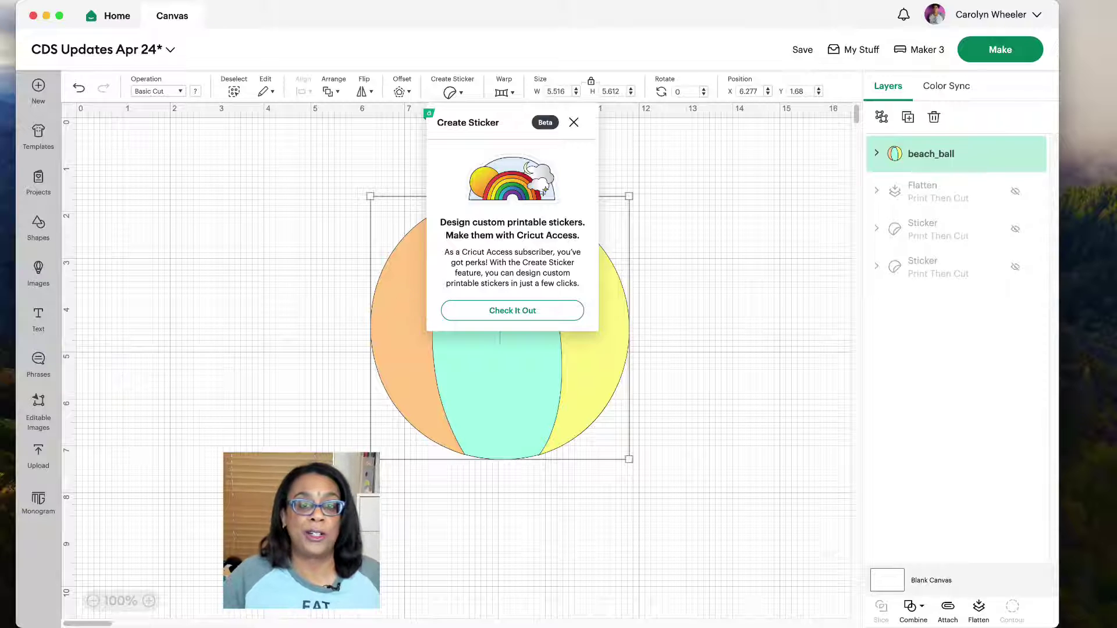
click(474, 314)
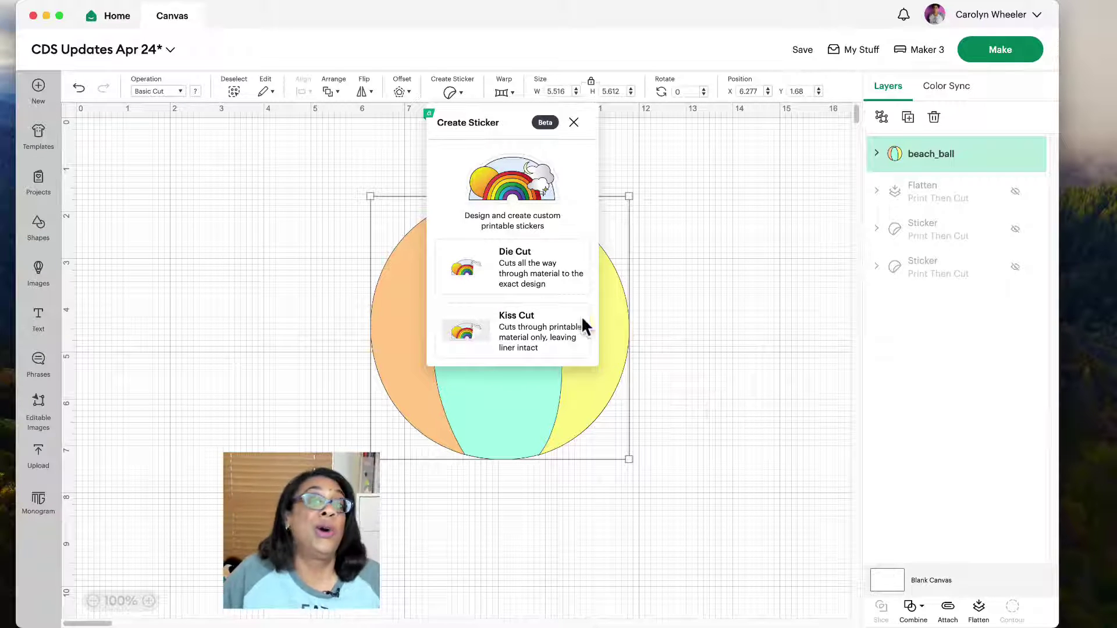
click(507, 288)
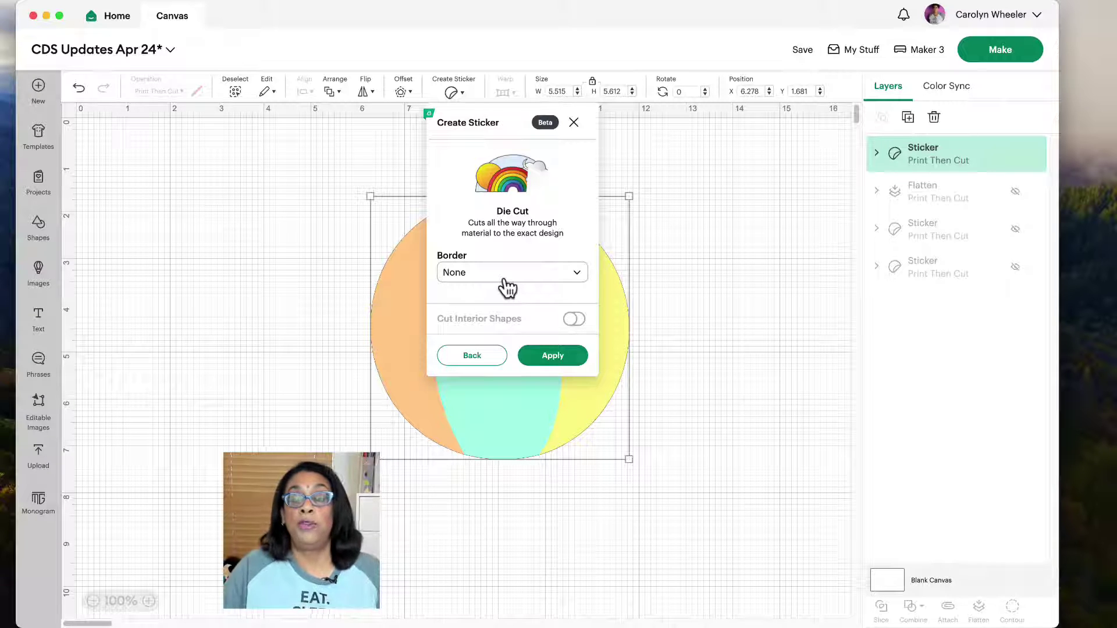
Try the Thin, Standard, Wide and Custom borders on the die cut sticker, then return the border to None.
click(505, 278)
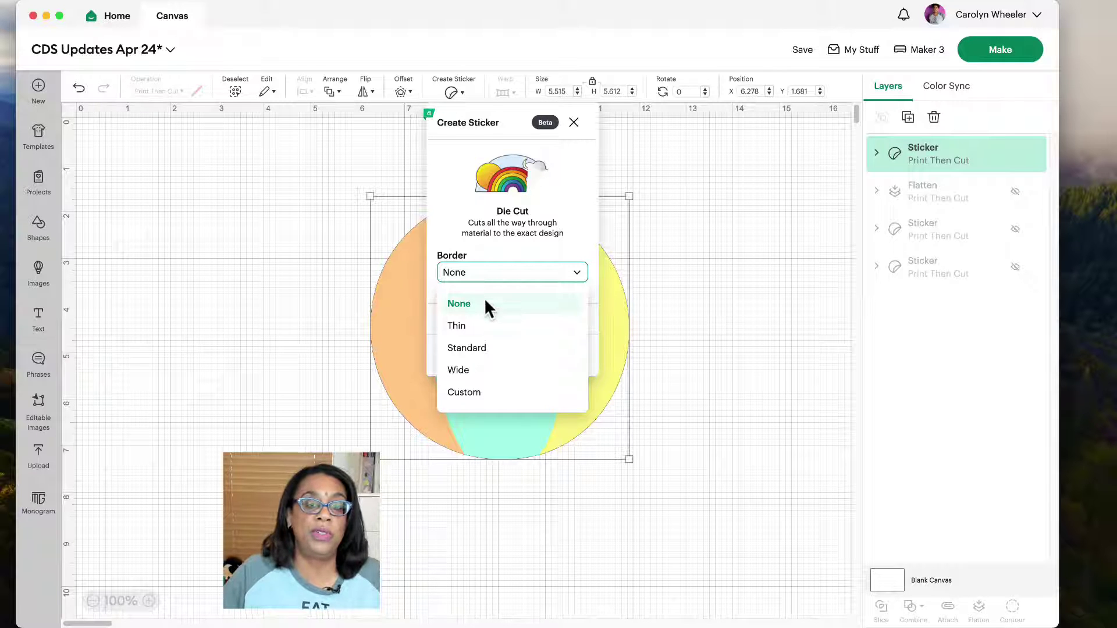
click(460, 325)
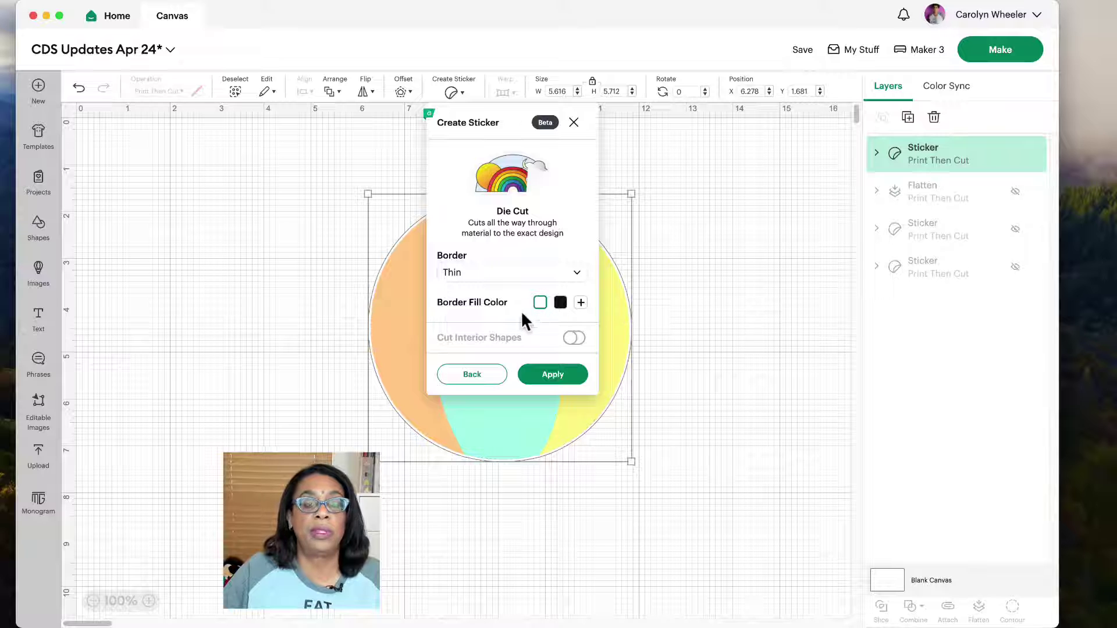
click(490, 275)
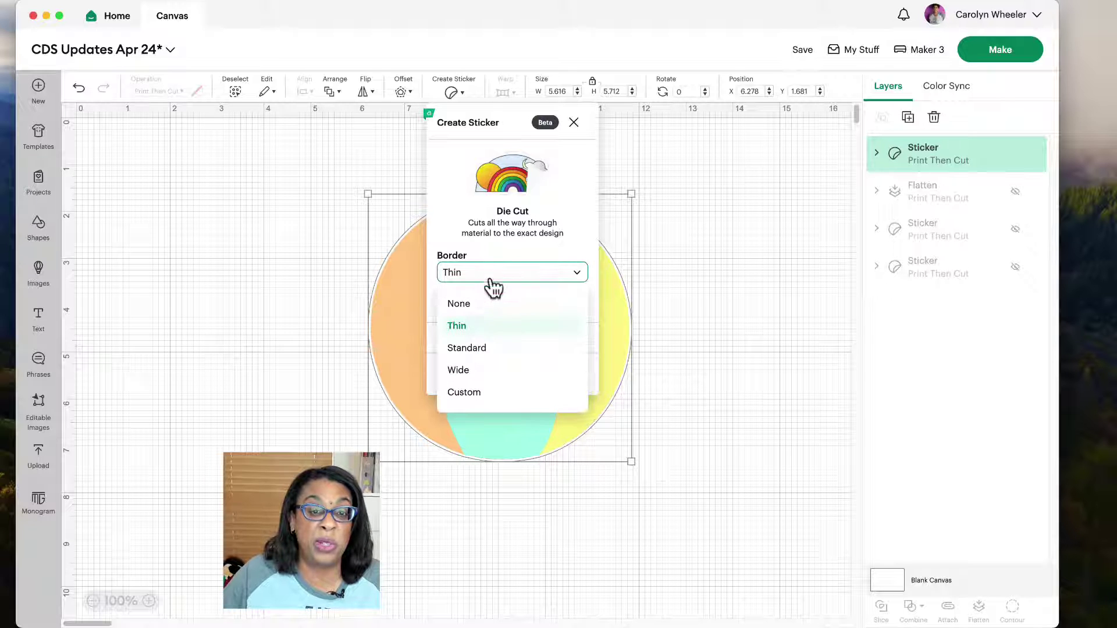
click(474, 349)
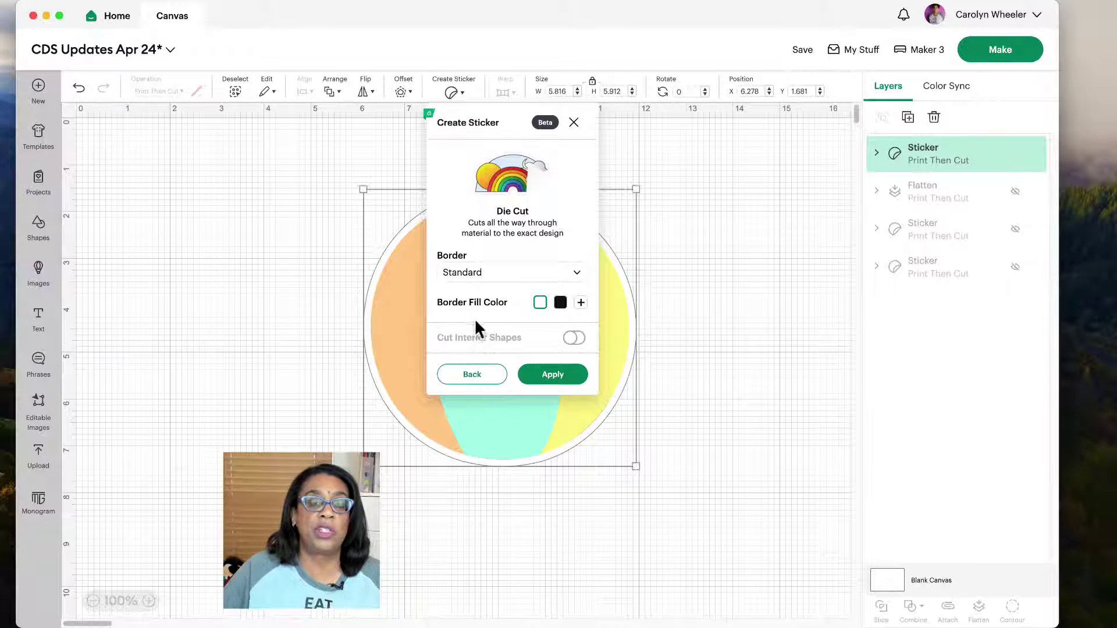
click(470, 274)
click(465, 372)
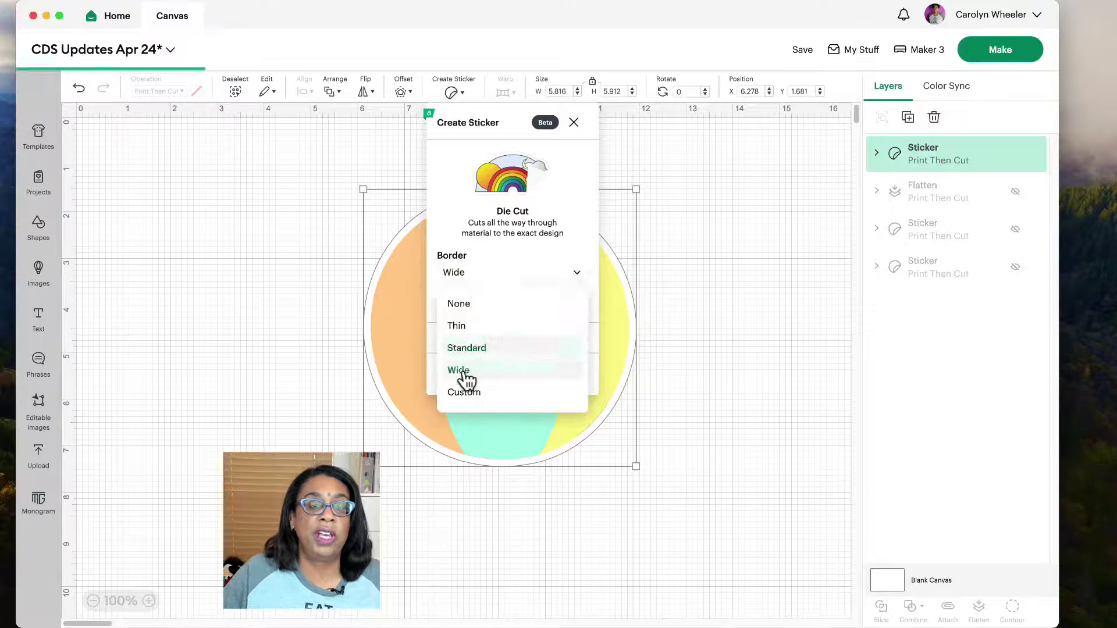
click(467, 272)
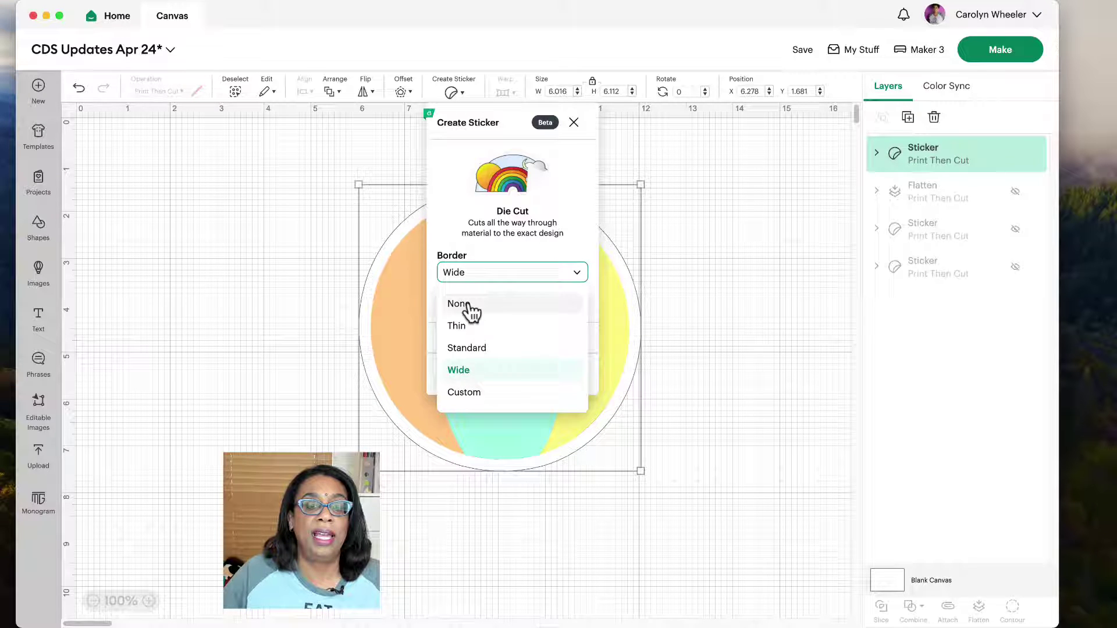
click(472, 393)
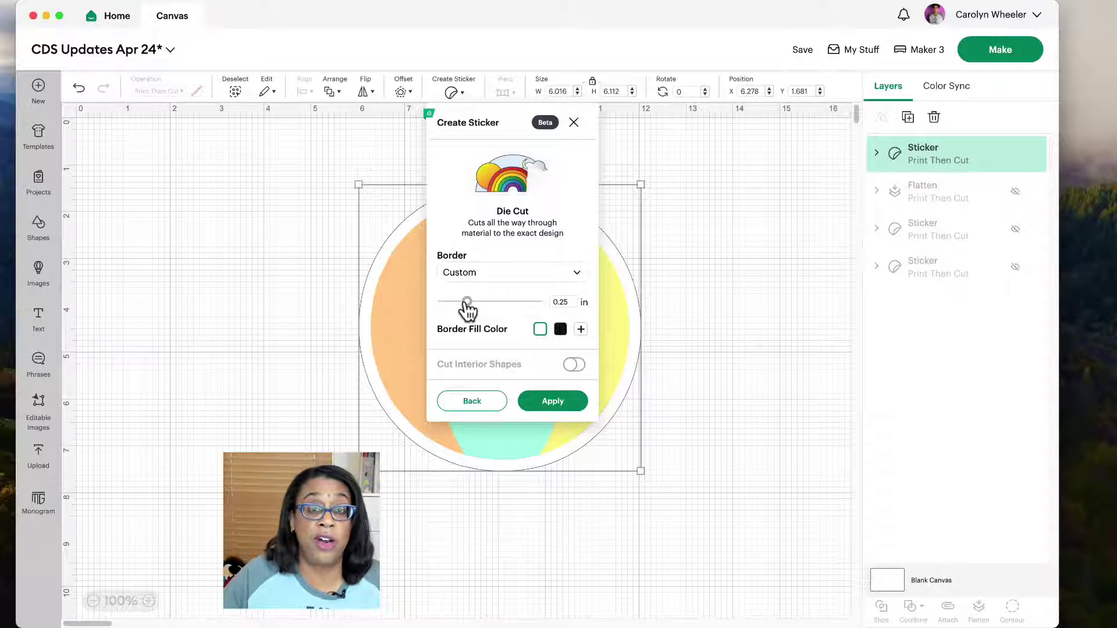
click(483, 273)
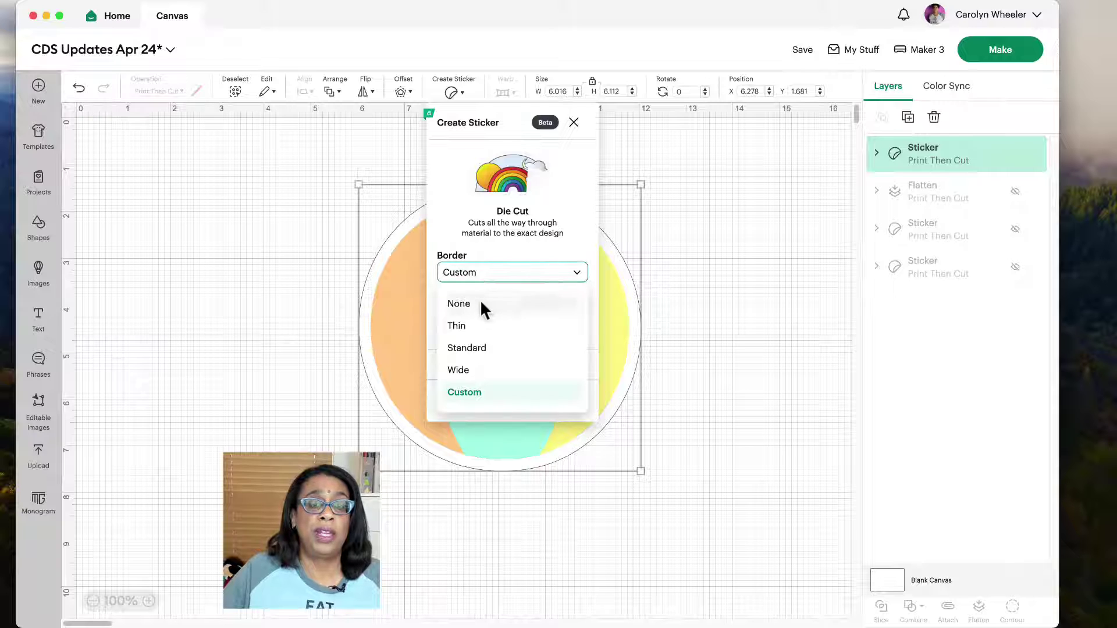
click(474, 327)
click(471, 280)
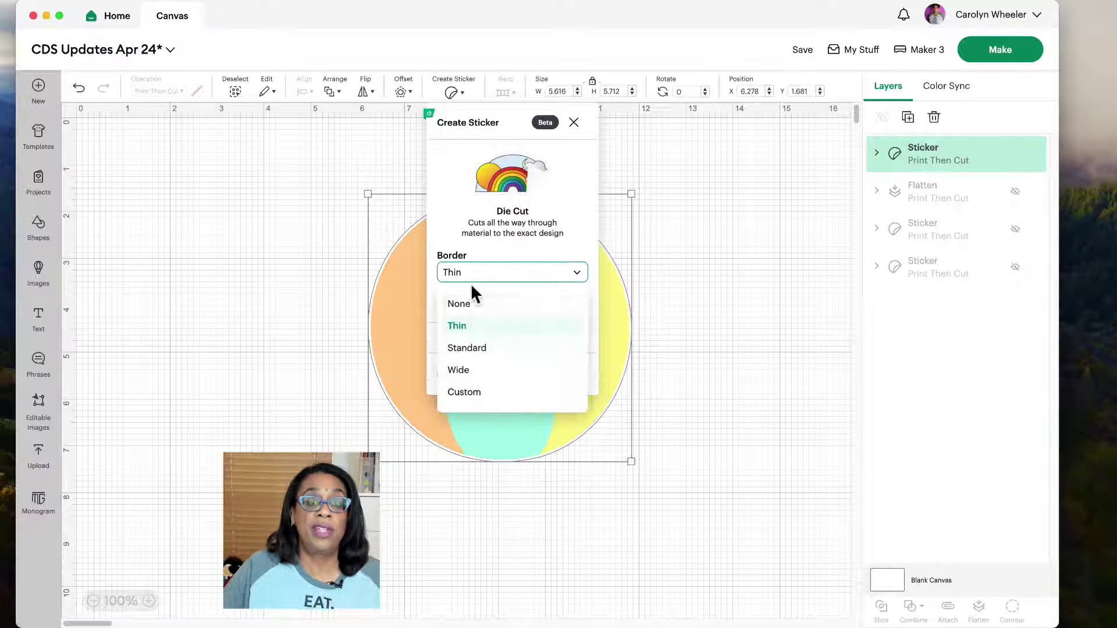
click(469, 303)
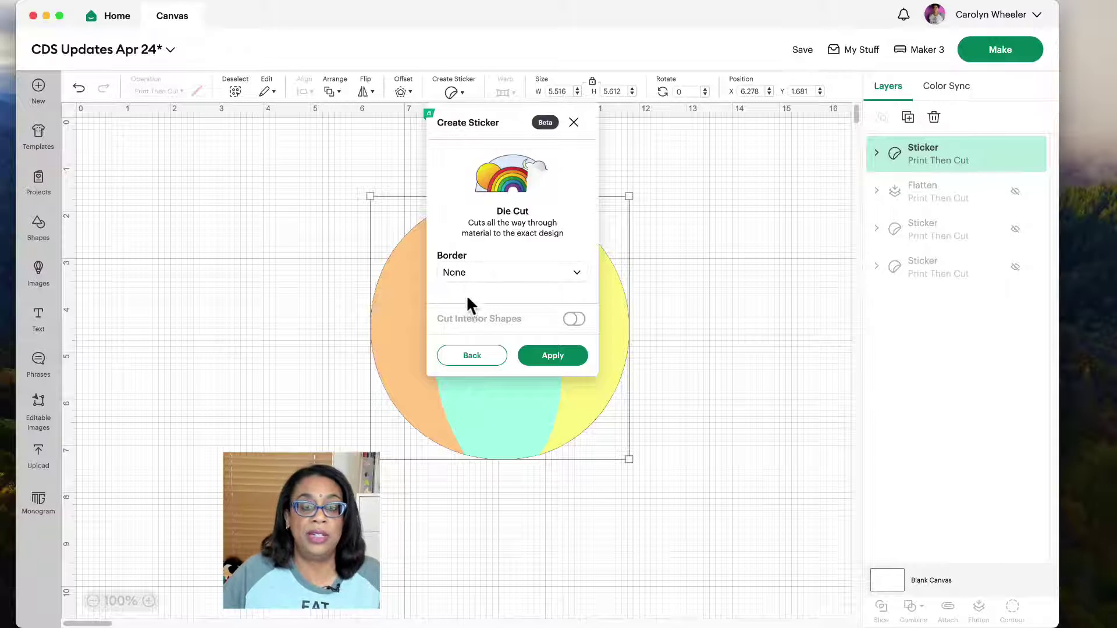
Set the die cut sticker's border to Thin.
click(459, 274)
click(475, 324)
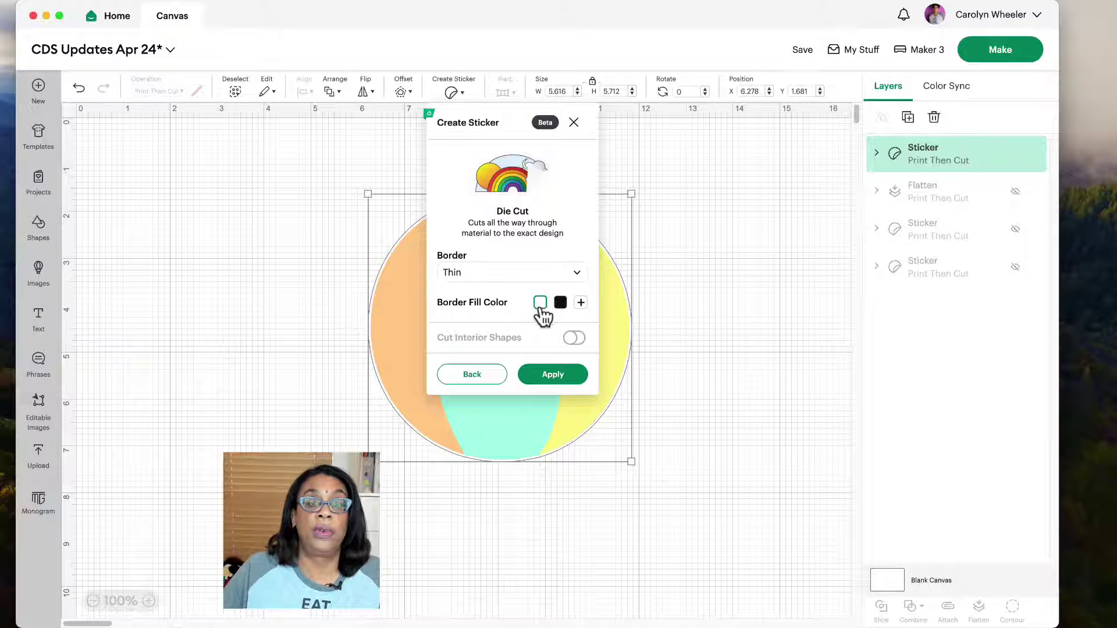
Try a black border fill, then the custom colors #1a394e, #23c476 and #c4236d on the sticker.
click(561, 303)
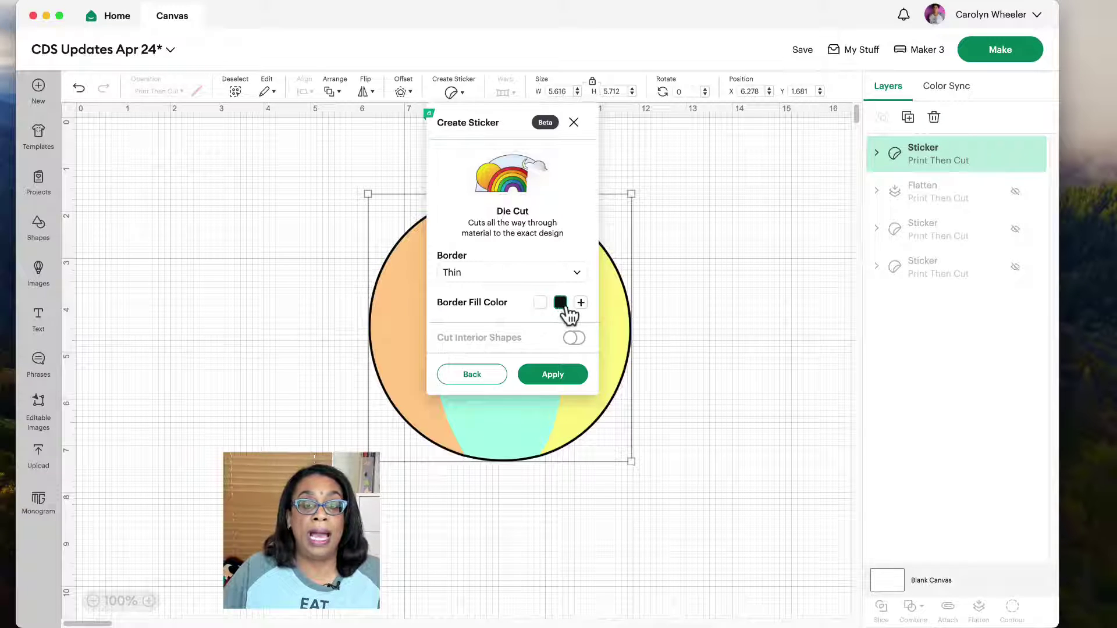
click(581, 303)
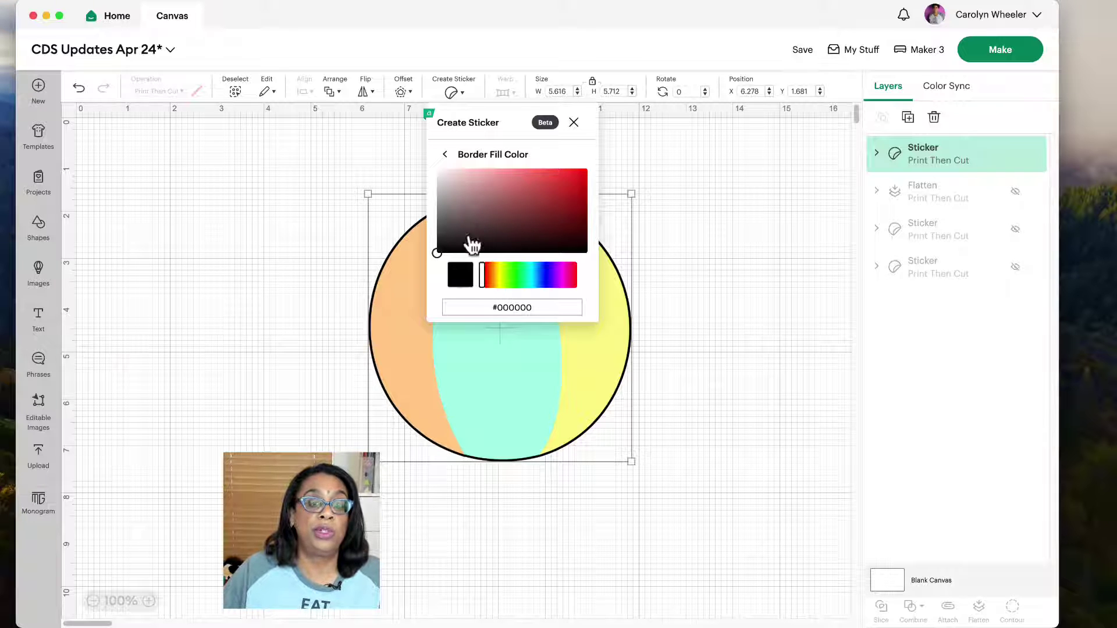
drag(488, 278, 536, 281)
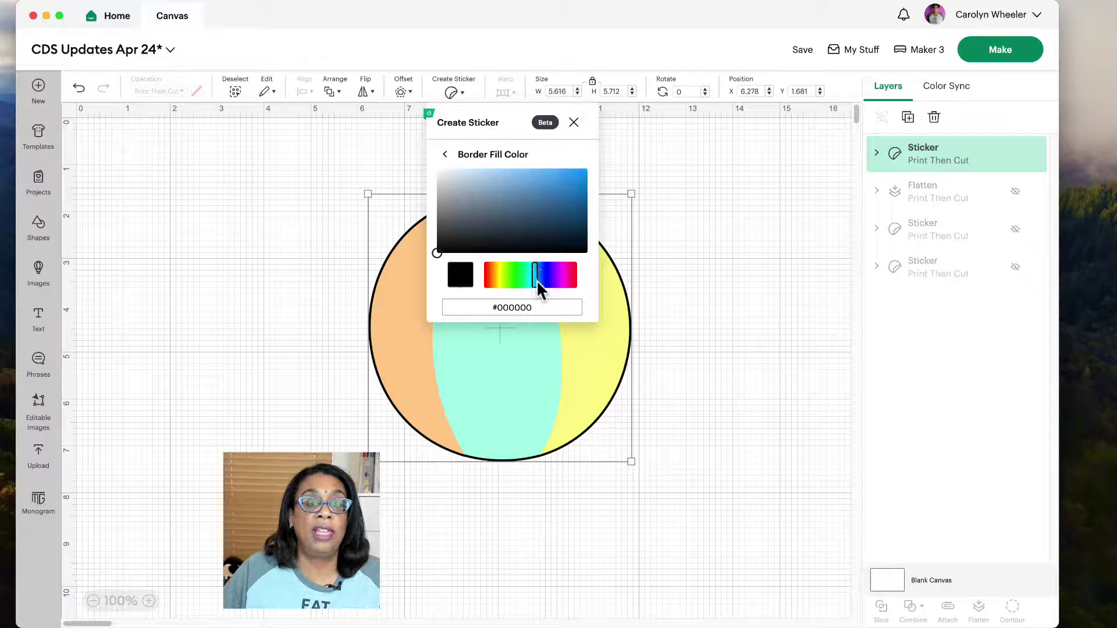
click(541, 237)
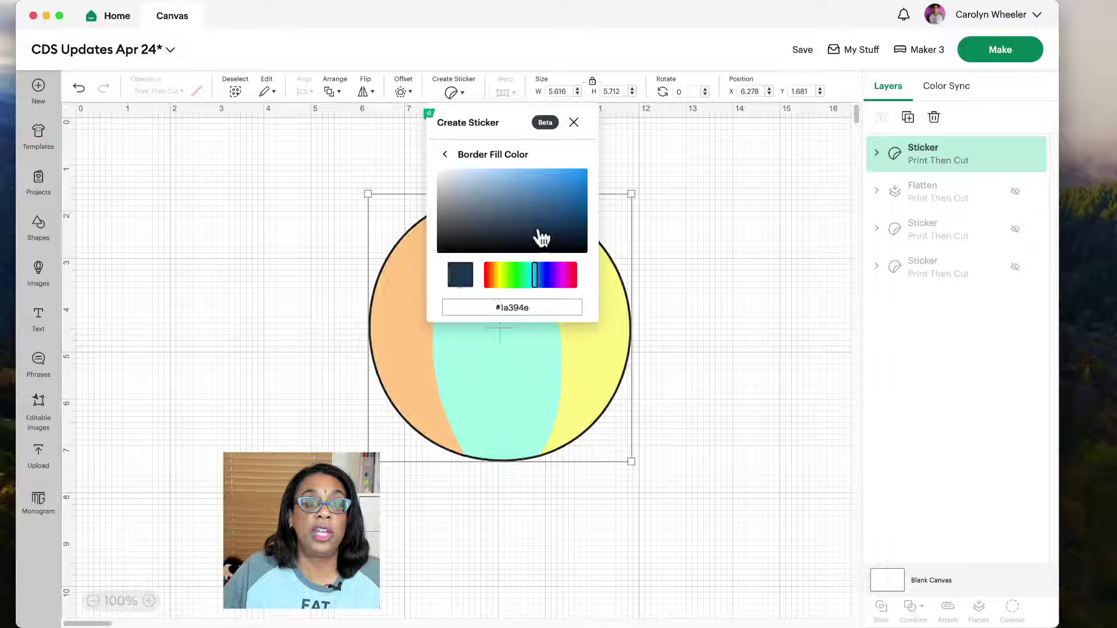
click(523, 278)
click(561, 188)
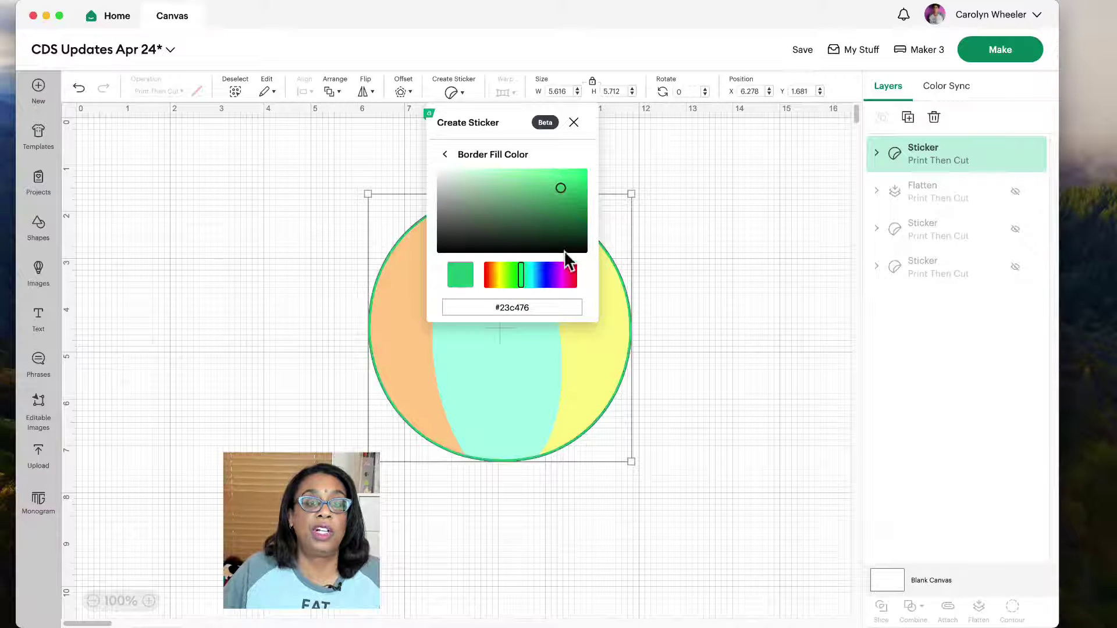
click(570, 275)
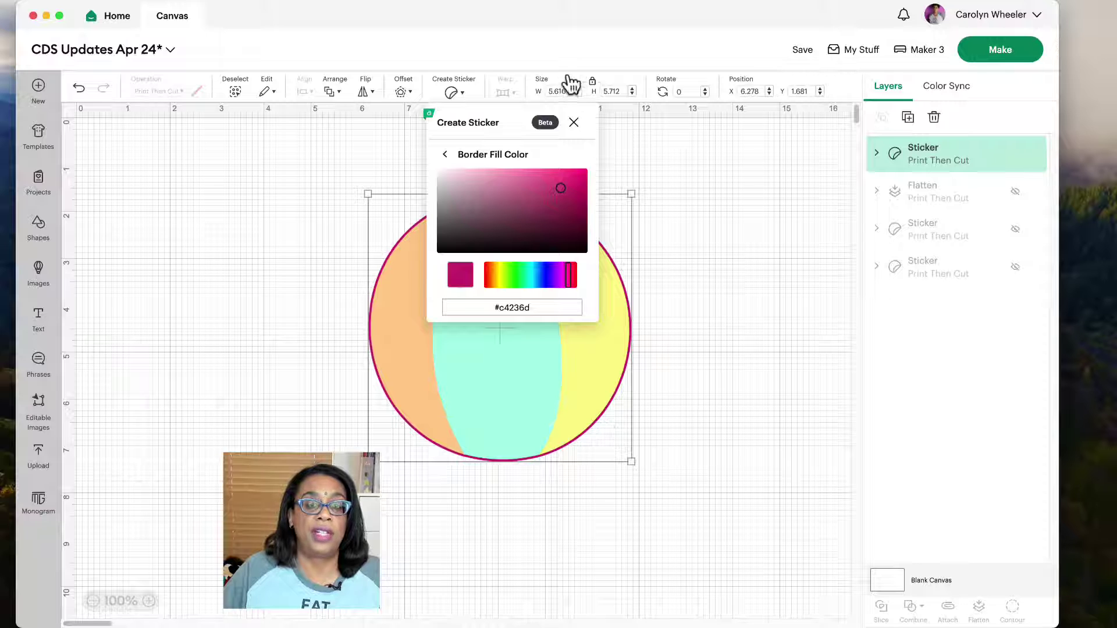
click(445, 155)
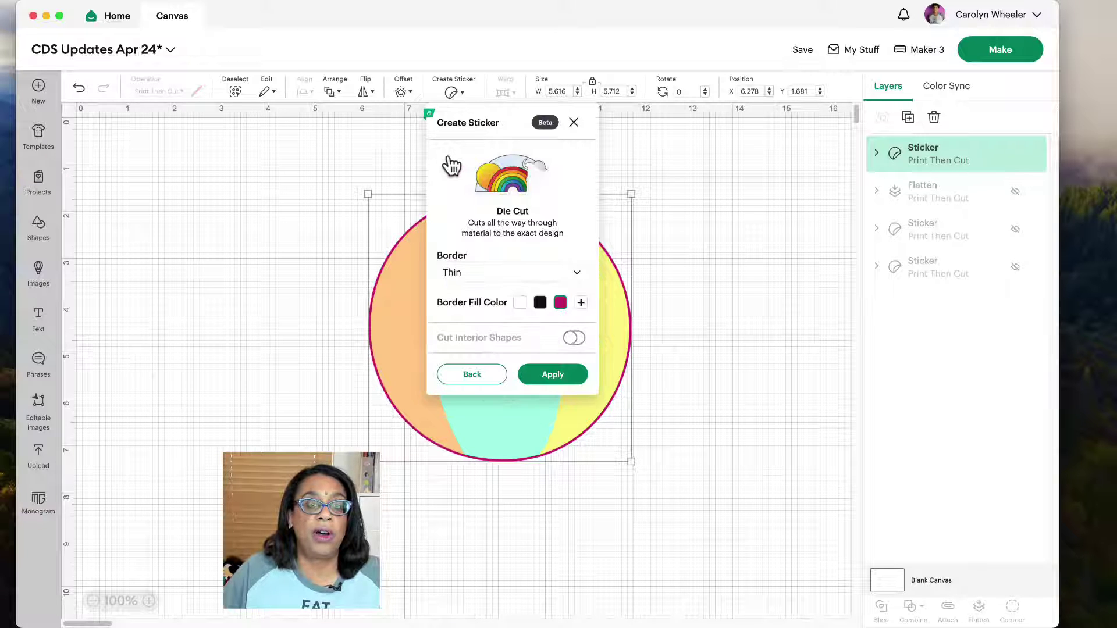
Set the border fill color to white and apply the die cut sticker settings.
click(520, 303)
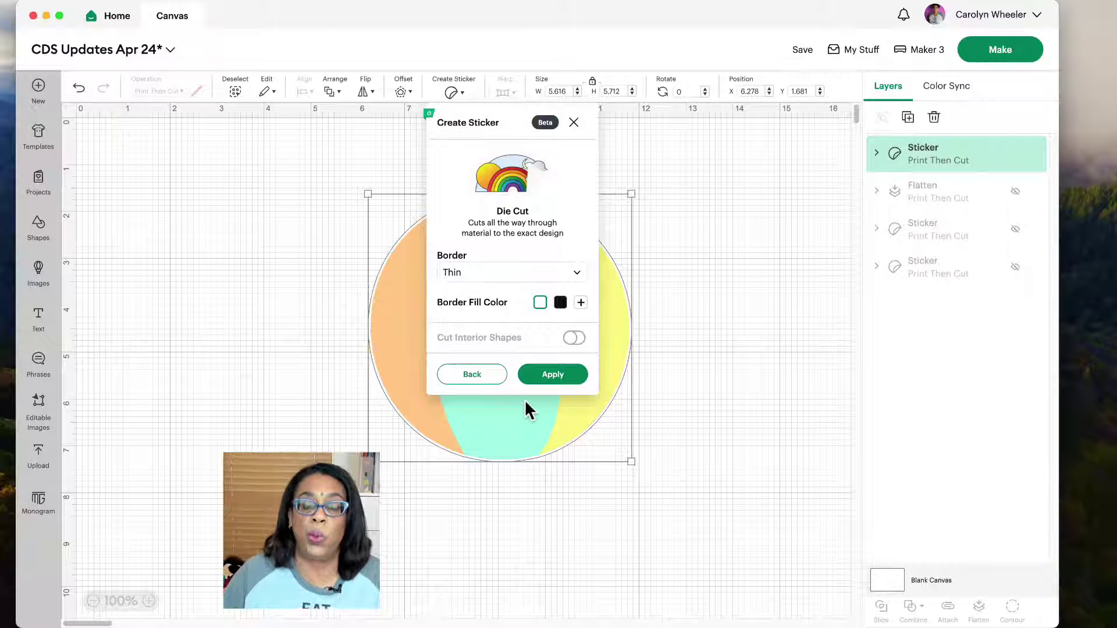
click(567, 381)
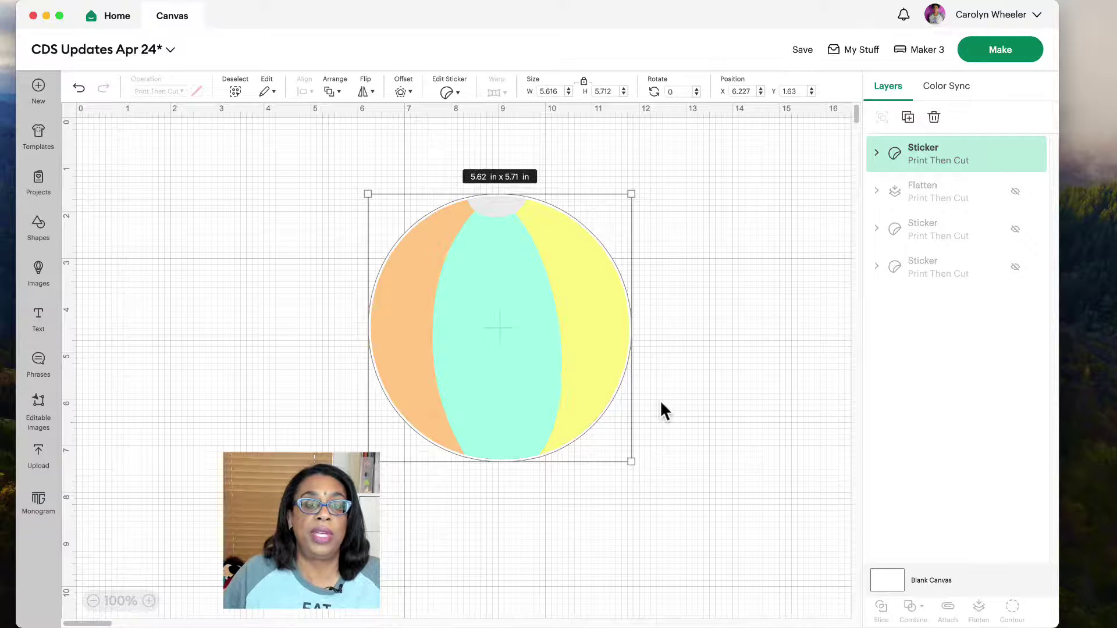
Move the finished sticker across the canvas and back, placing it at about X 6.3, Y 1.91 in.
click(557, 352)
drag(558, 352, 335, 321)
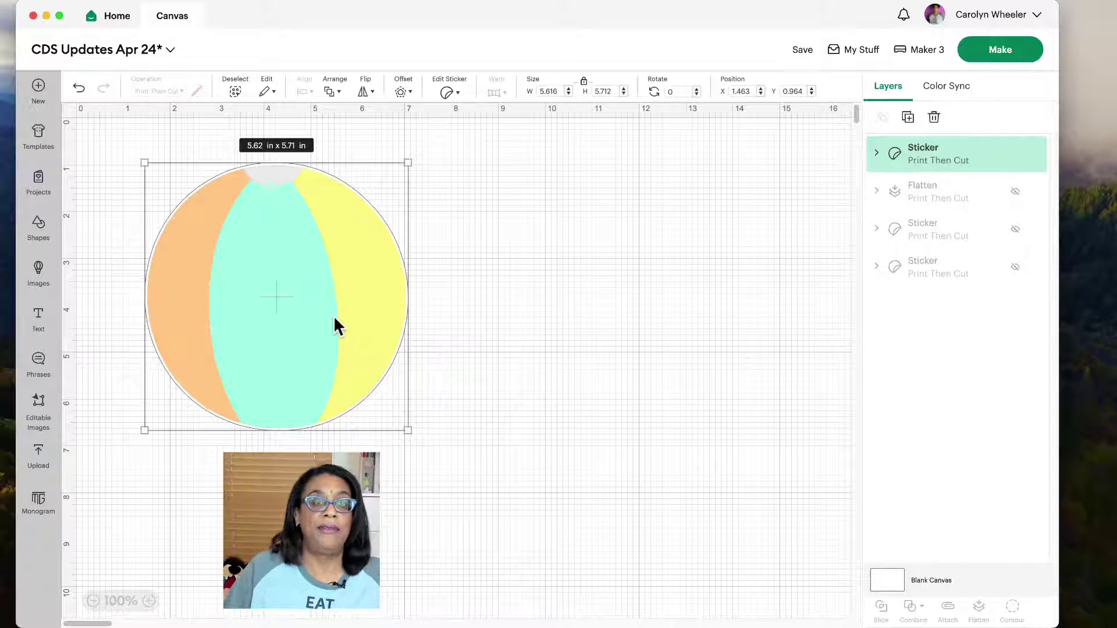
drag(261, 293, 488, 337)
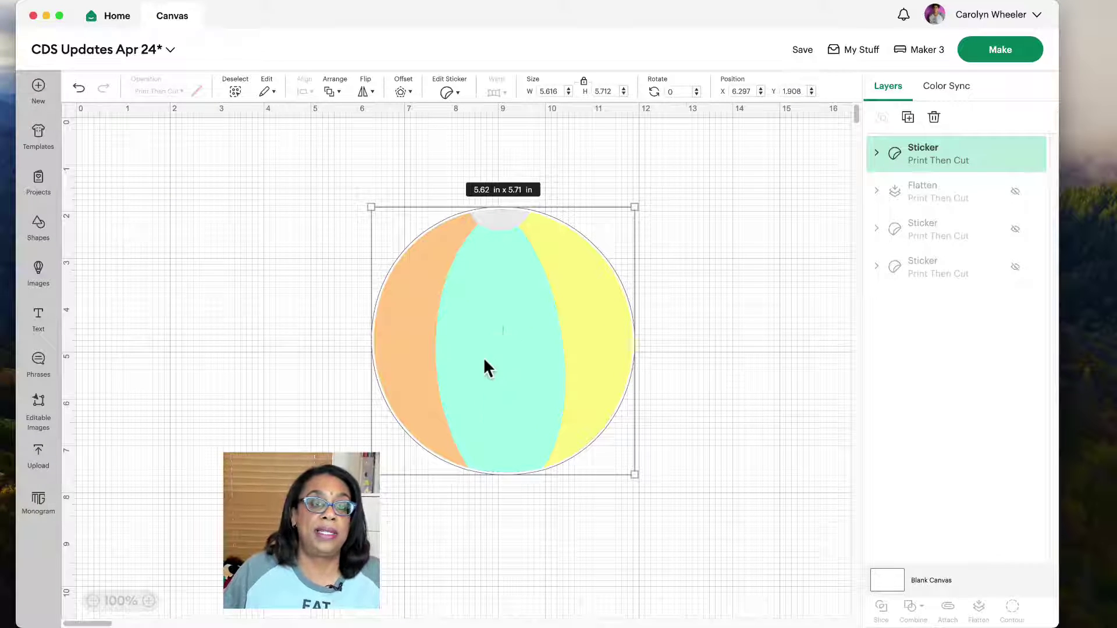
Undo the beach ball's die cut sticker and recreate it as a Kiss Cut sticker with a Thin border.
click(448, 93)
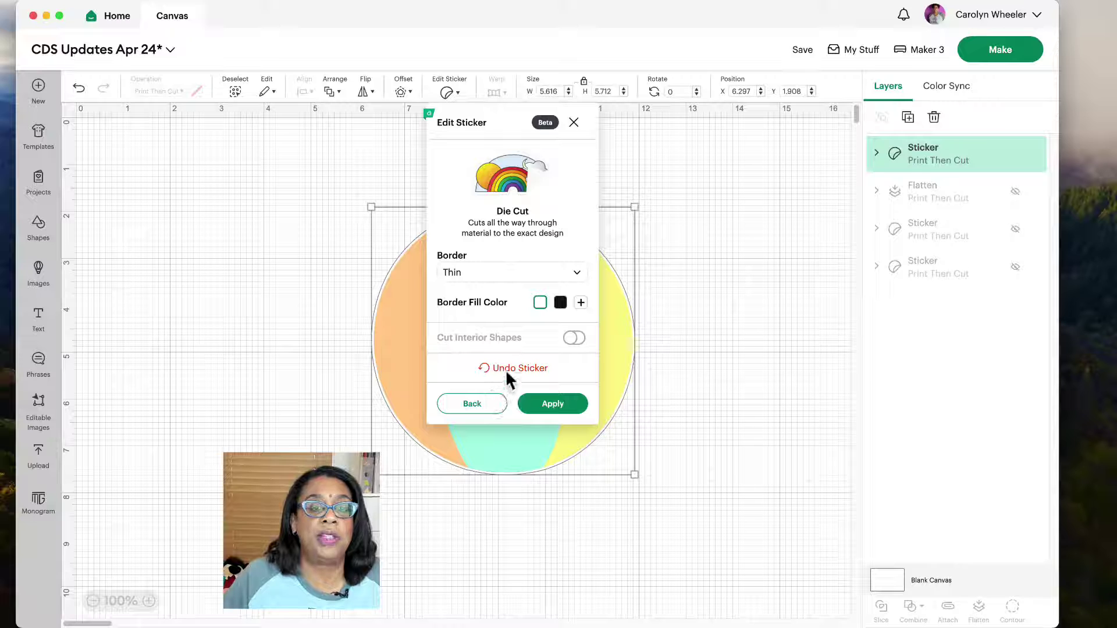
click(472, 405)
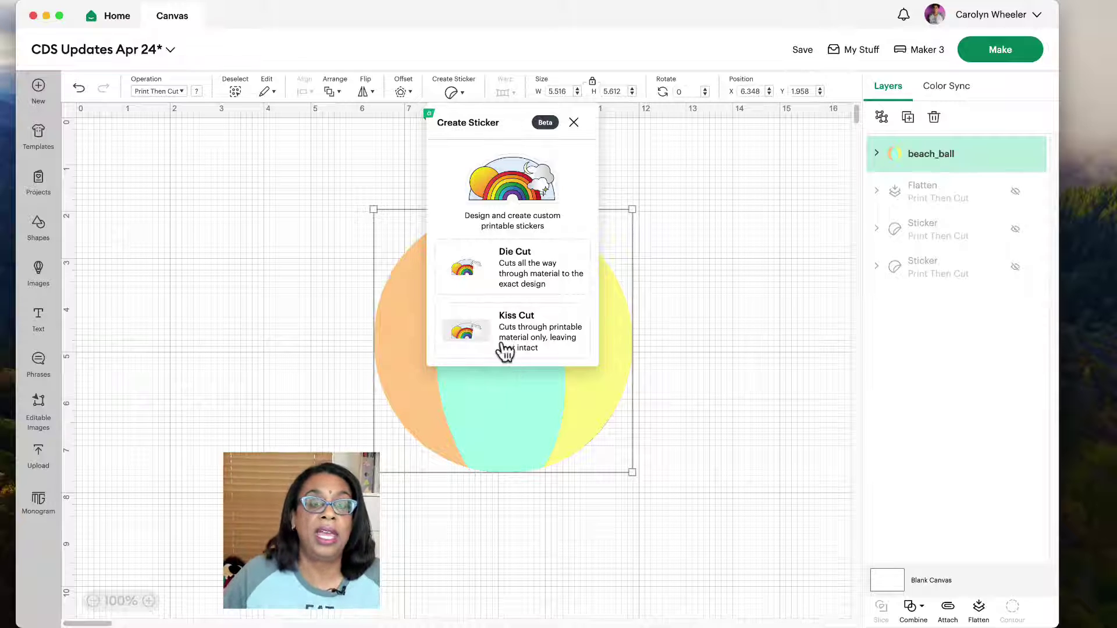
click(503, 345)
click(502, 279)
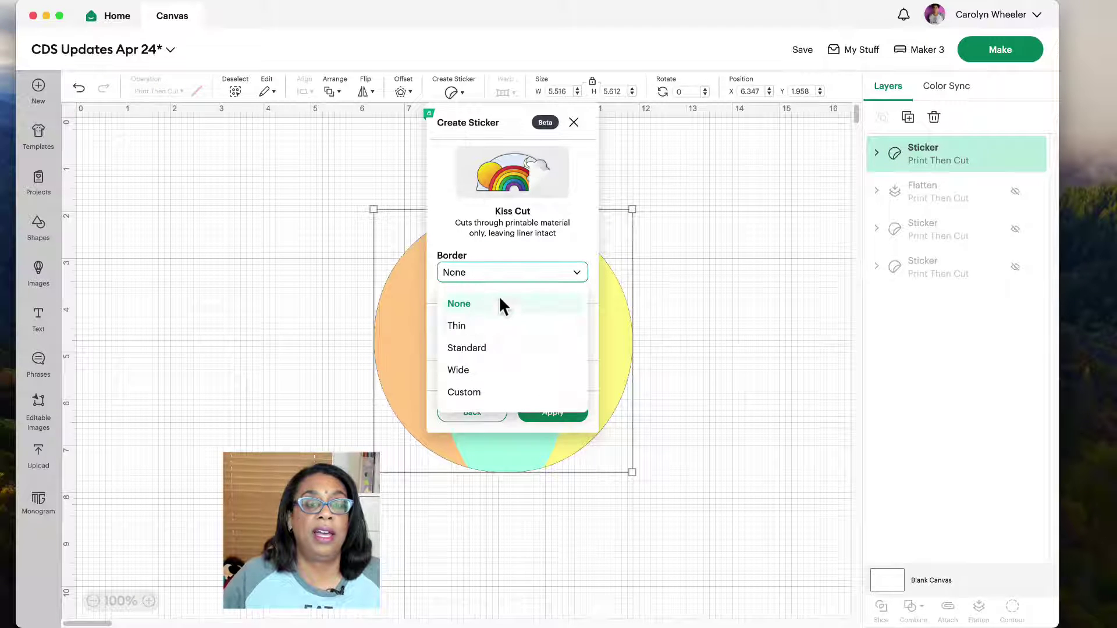
click(496, 327)
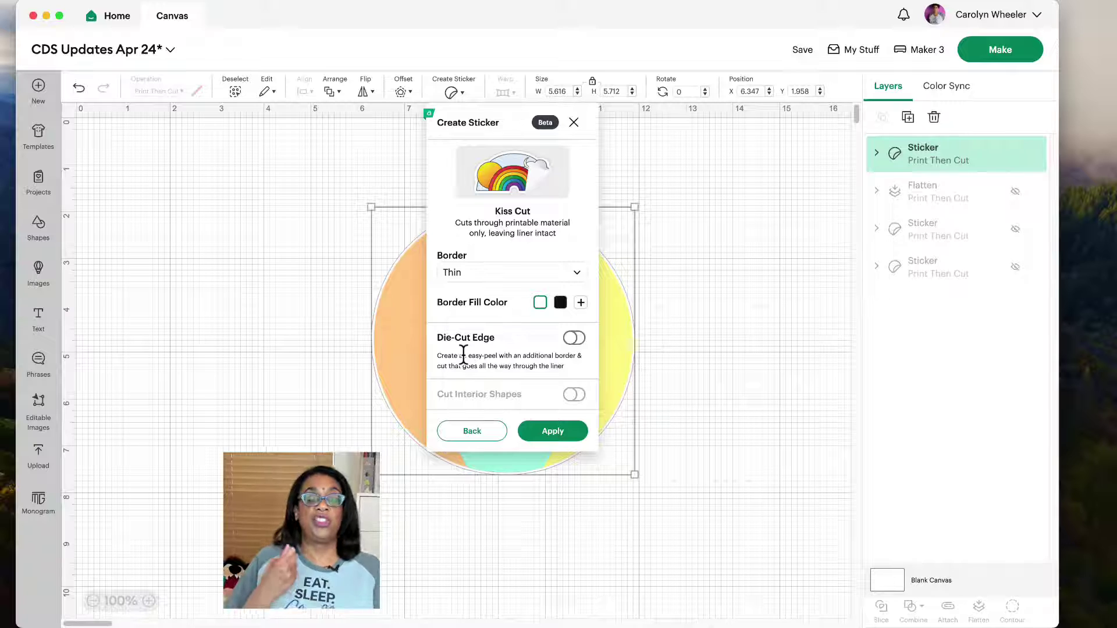
Turn on the Die-Cut Edge for the kiss cut beach ball, toggle it off and on to compare, and apply the sticker.
click(573, 338)
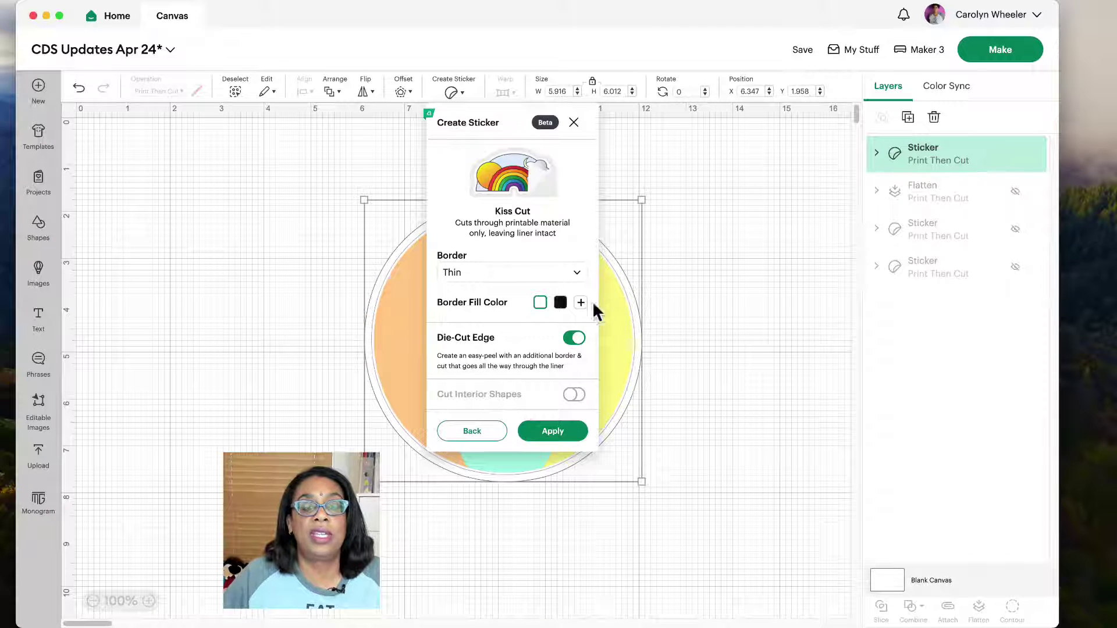
click(573, 341)
click(573, 341)
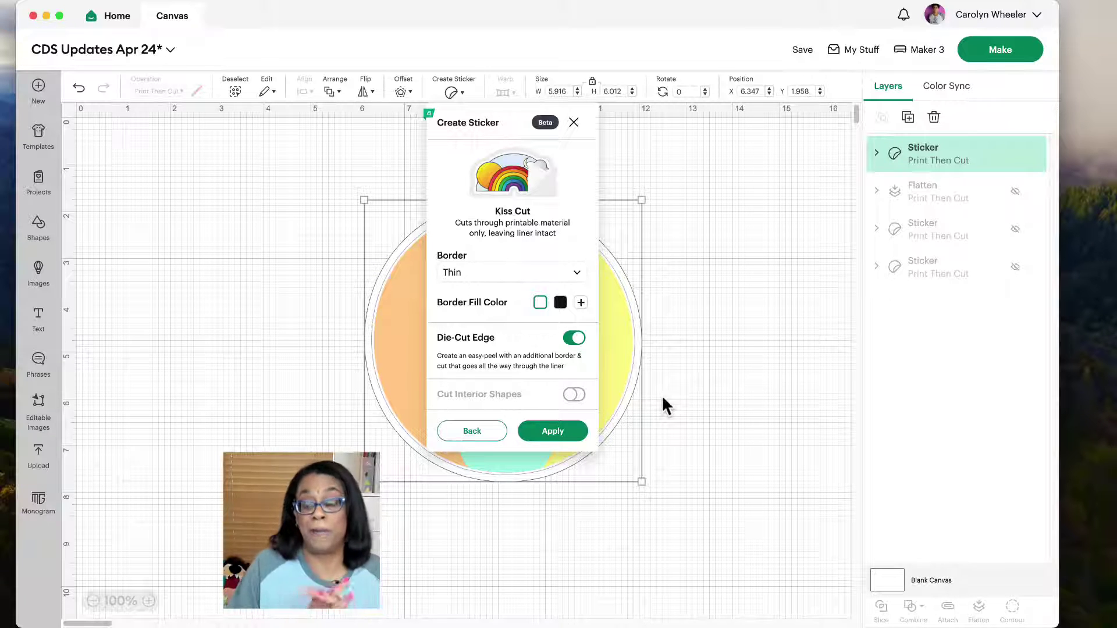
click(553, 435)
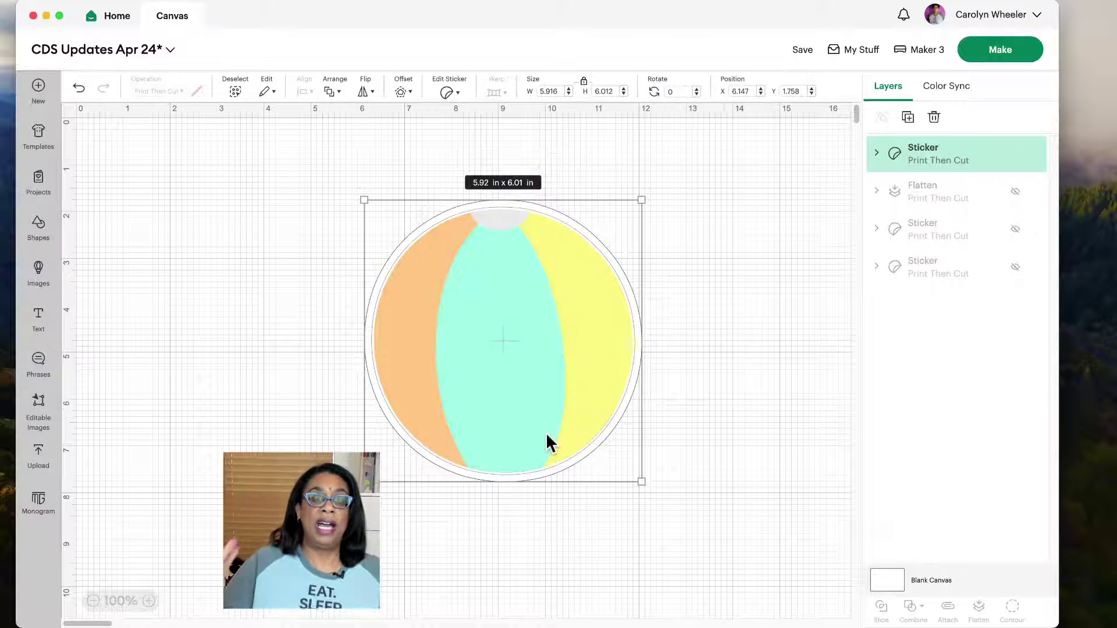
Move the kiss cut beach ball to about X 0.65, Y 0.69 in and unhide the two hidden stickers.
drag(545, 431, 291, 337)
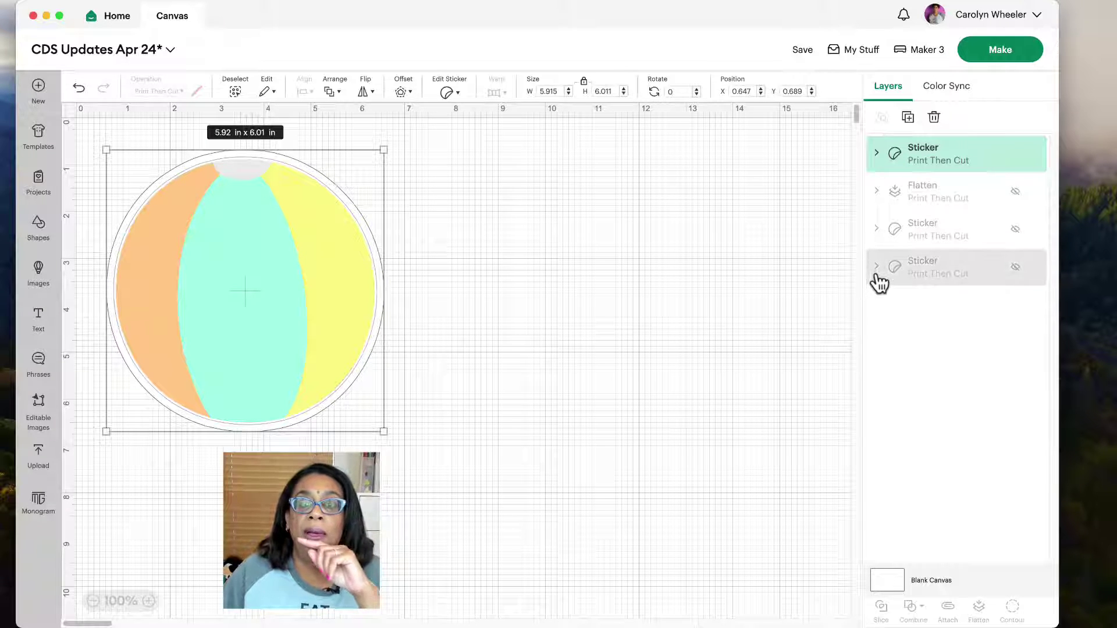
click(1015, 267)
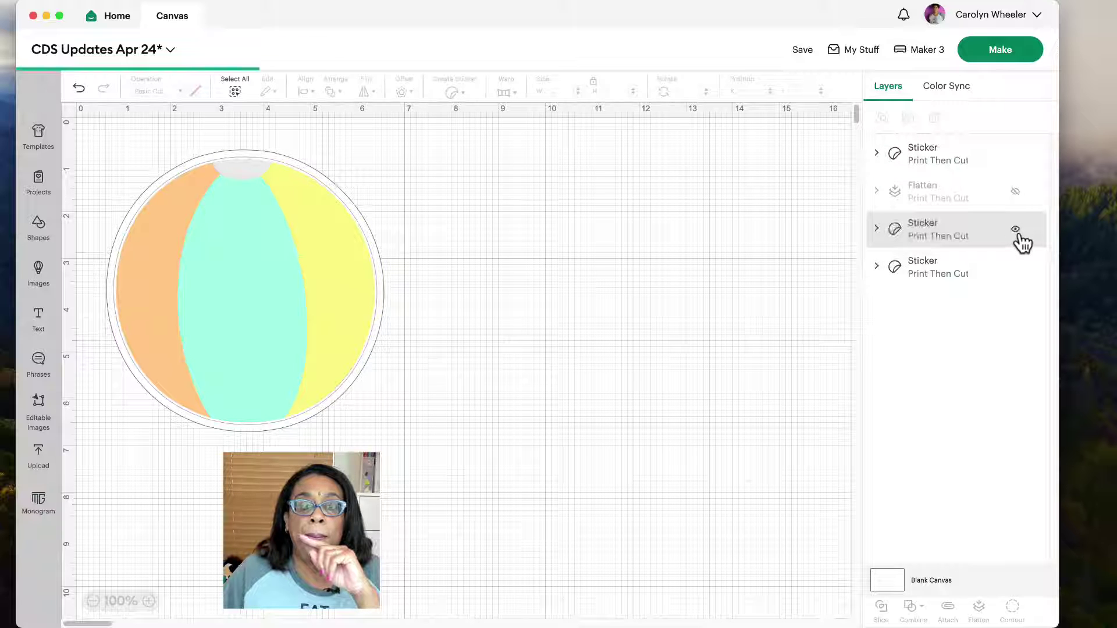
click(1017, 230)
Enlarge the Paradise Found sticker to about 7.96 x 5.62 in and place it at about X 7.06, Y 0.78 in.
drag(496, 270, 503, 291)
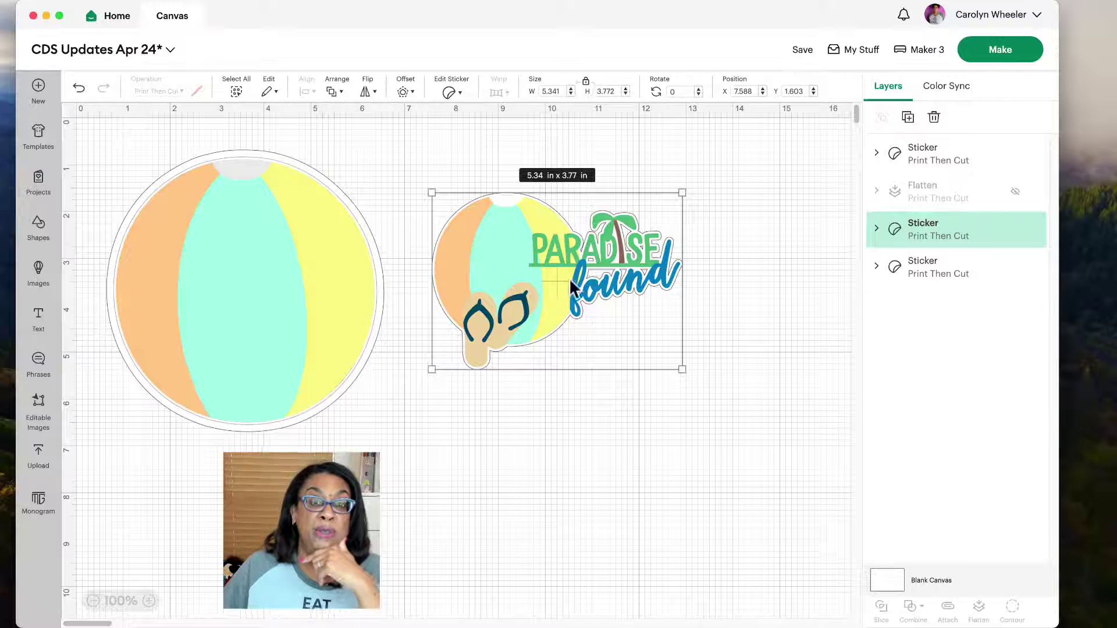
drag(682, 369, 762, 458)
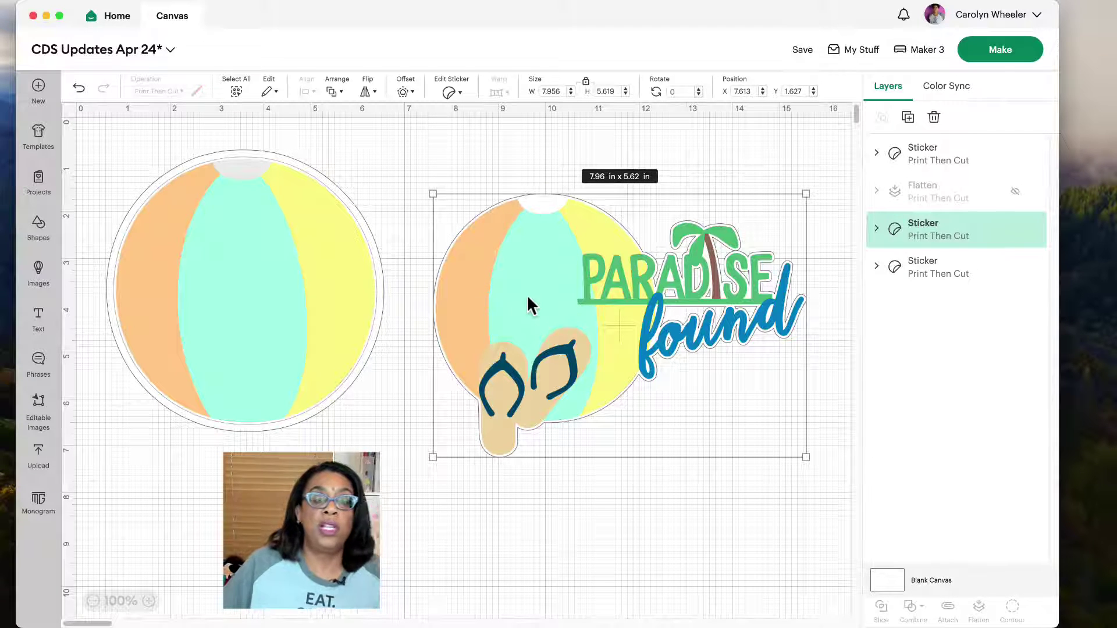
drag(526, 298, 501, 257)
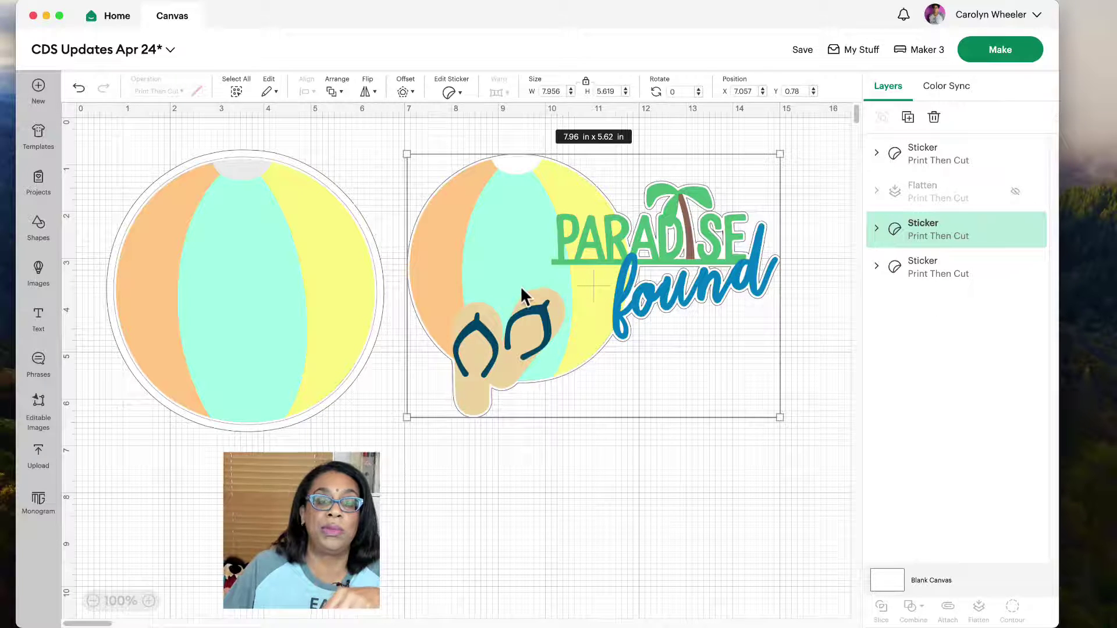
Ungroup the Paradise title group inside the Paradise Found sticker.
click(878, 229)
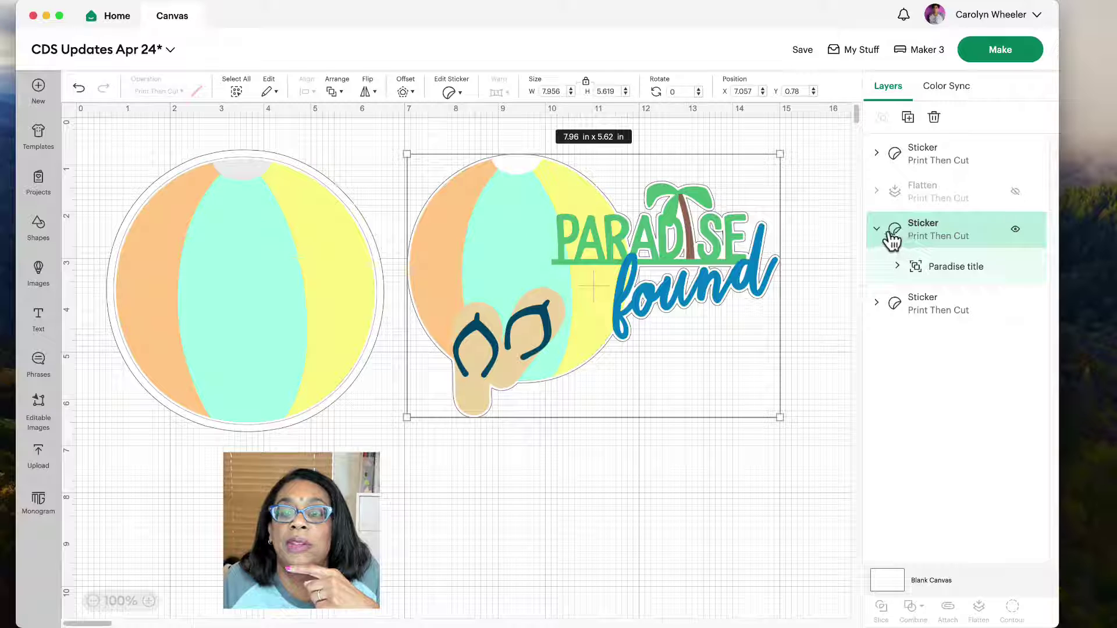
click(898, 267)
click(942, 275)
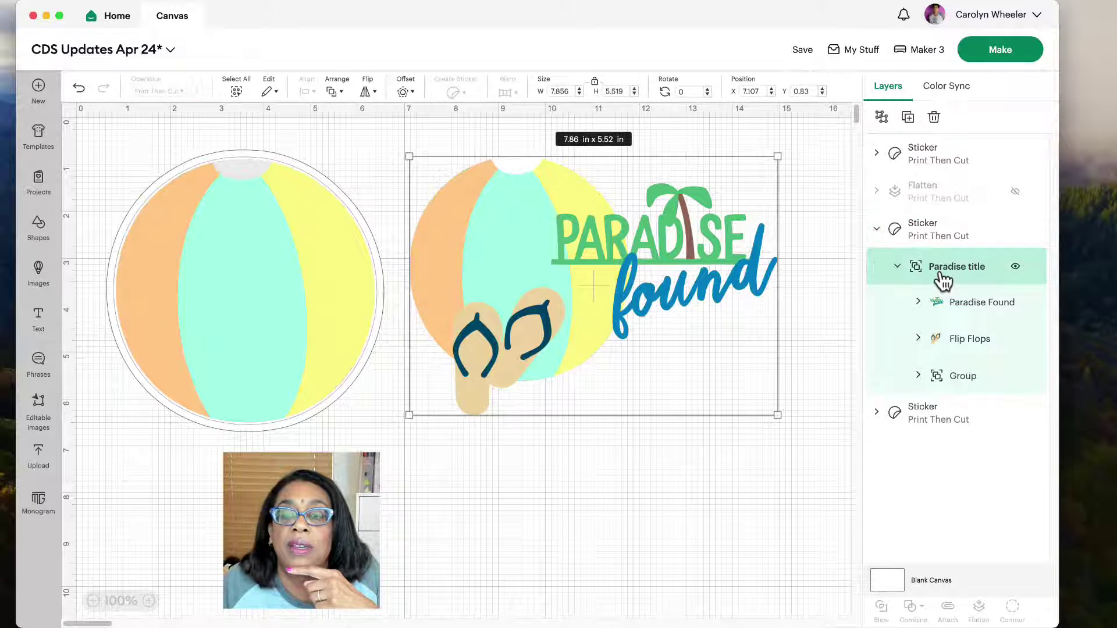
right_click(617, 303)
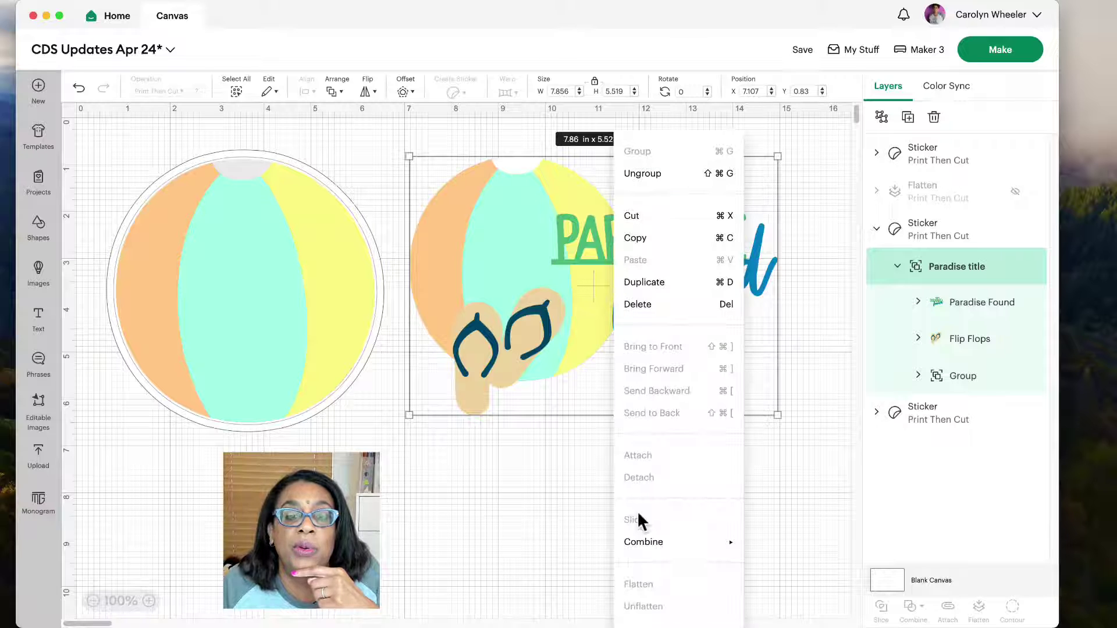
click(646, 175)
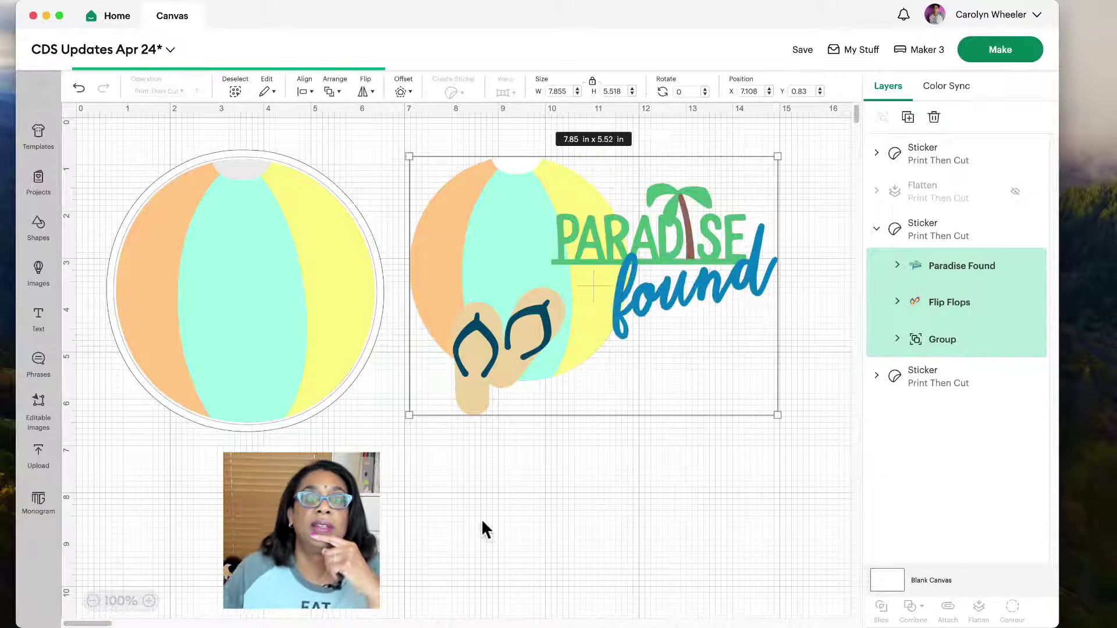
click(487, 530)
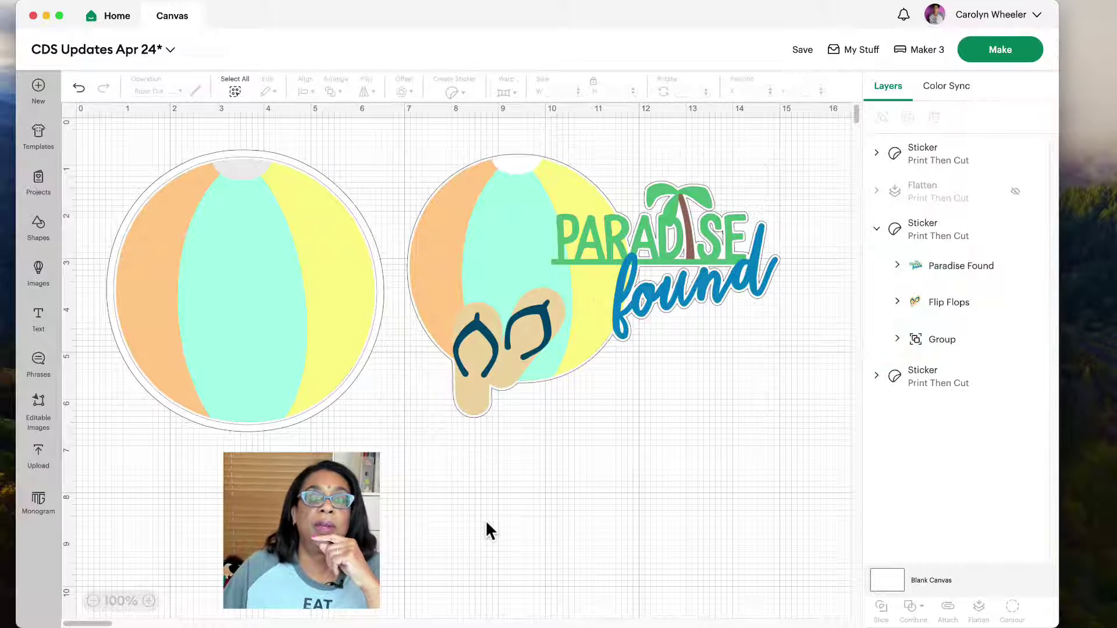
Undo the die cut sticker on the Paradise Found design so its parts are separate layers.
click(542, 271)
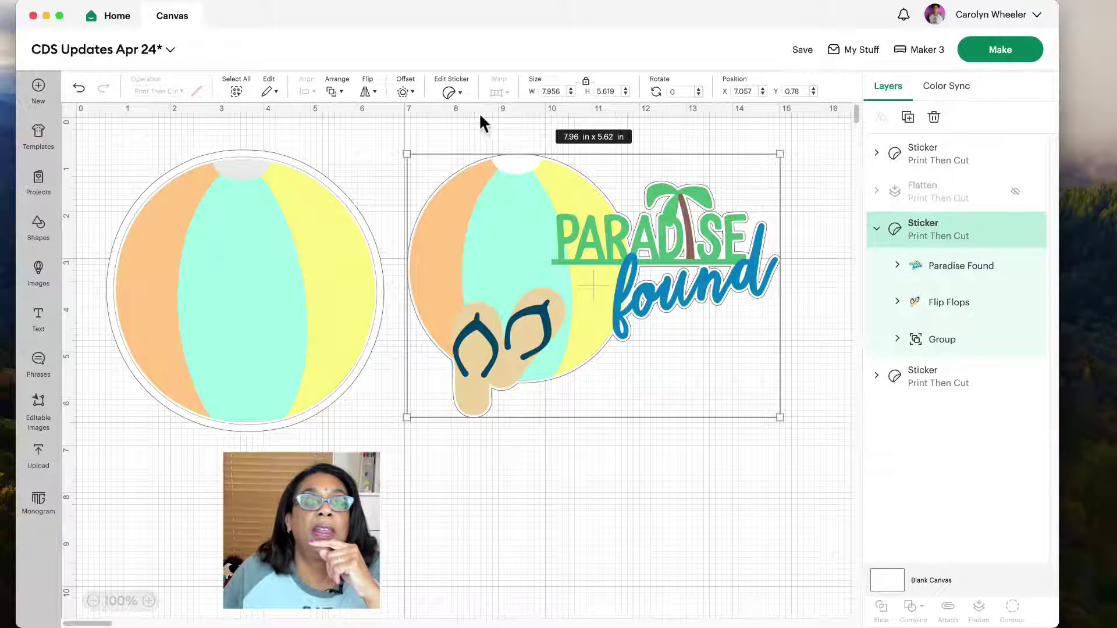
click(464, 93)
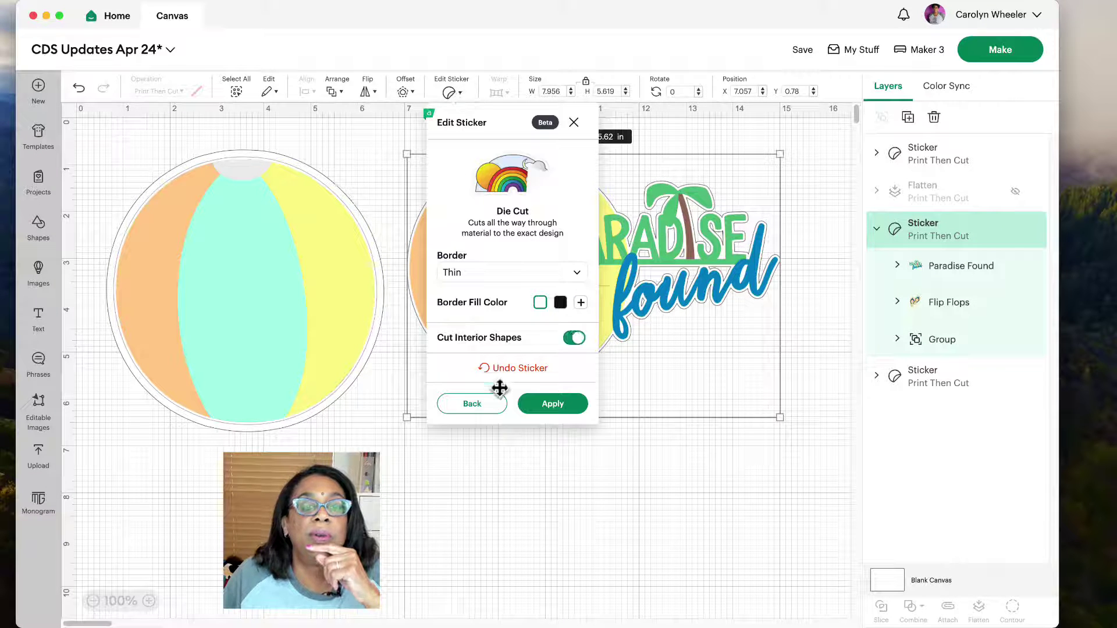
click(499, 370)
click(536, 483)
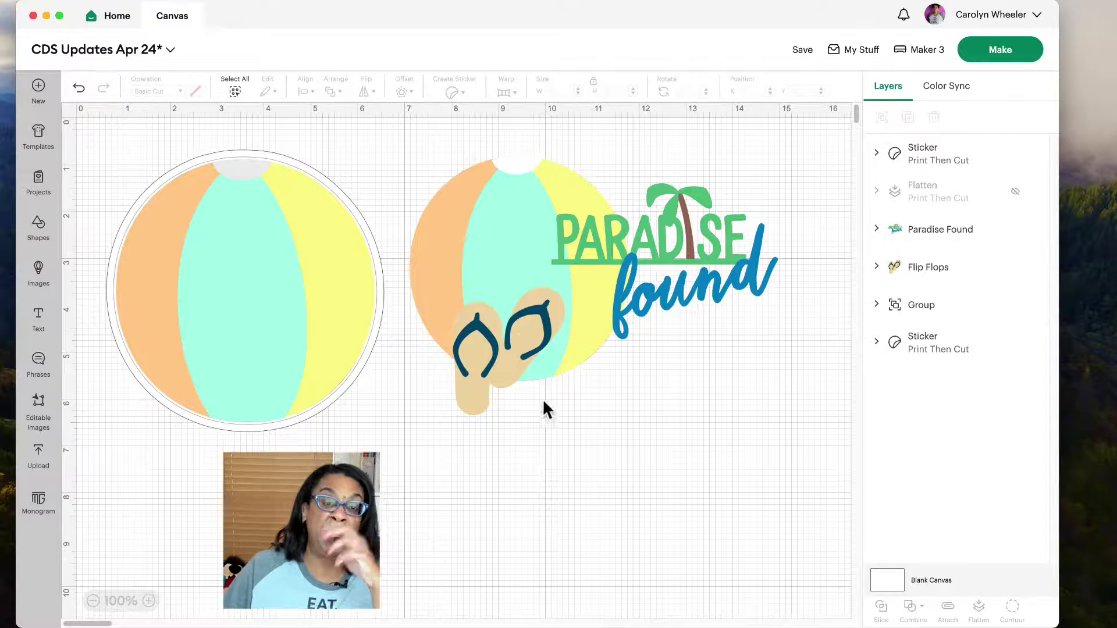
Reposition the flip flops to about X 7.68, Y 3.53 in and the Paradise Found title to about X 9.59, Y 1.57 in.
mouse_move(520, 347)
mouse_down()
mouse_move(520, 335)
mouse_move(492, 442)
mouse_move(468, 408)
mouse_move(507, 358)
mouse_up()
mouse_move(673, 236)
mouse_down()
mouse_move(688, 256)
mouse_move(731, 197)
mouse_move(757, 214)
mouse_move(691, 242)
mouse_up()
click(519, 342)
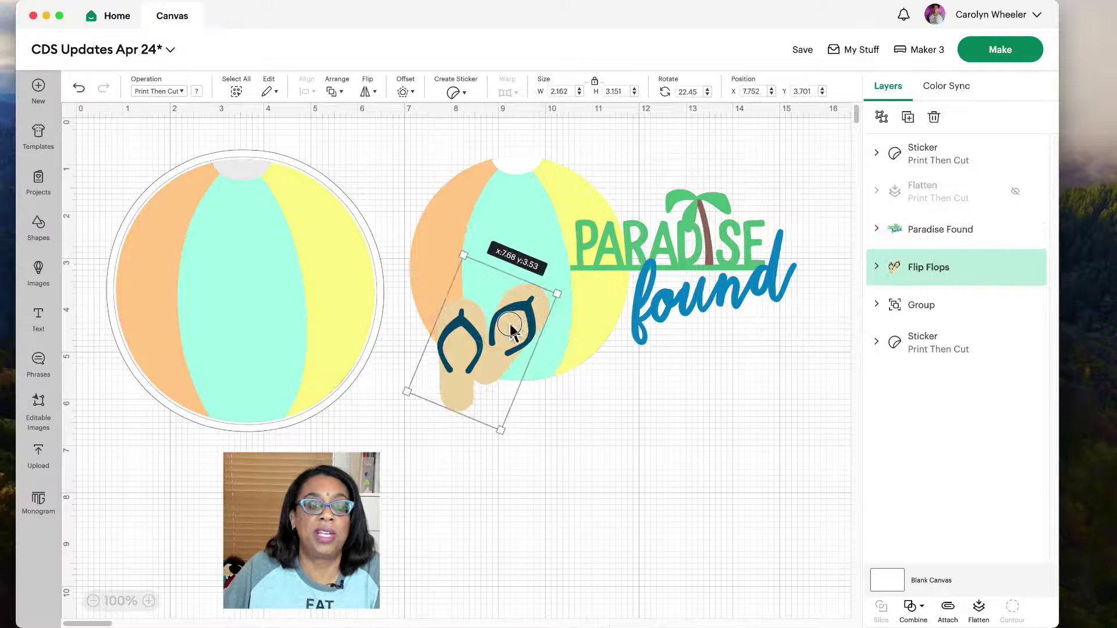
drag(643, 285, 598, 277)
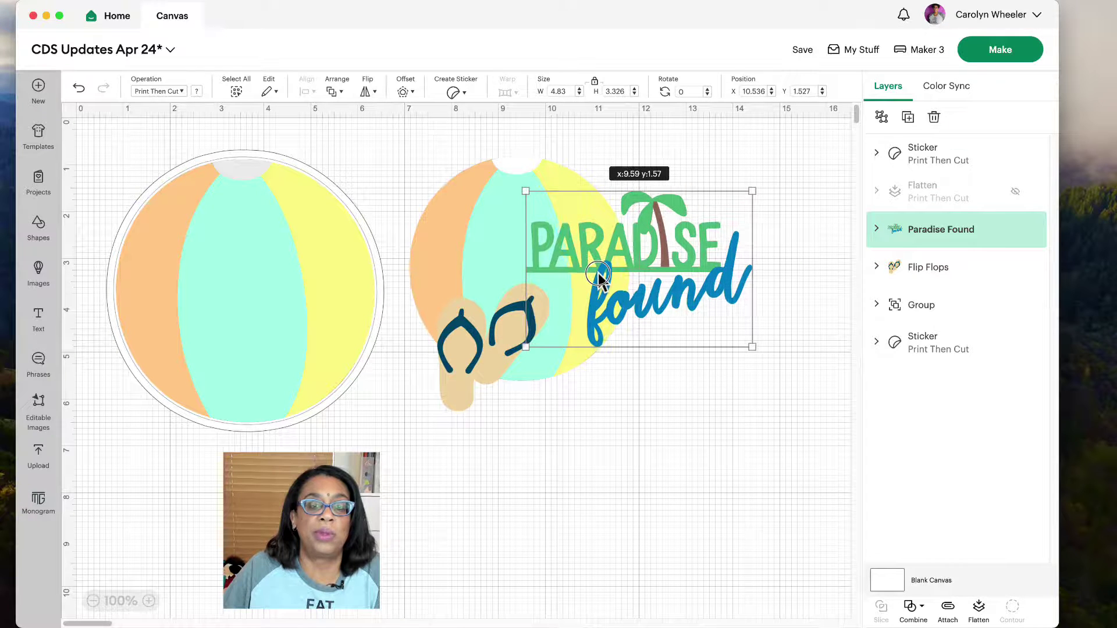
click(716, 412)
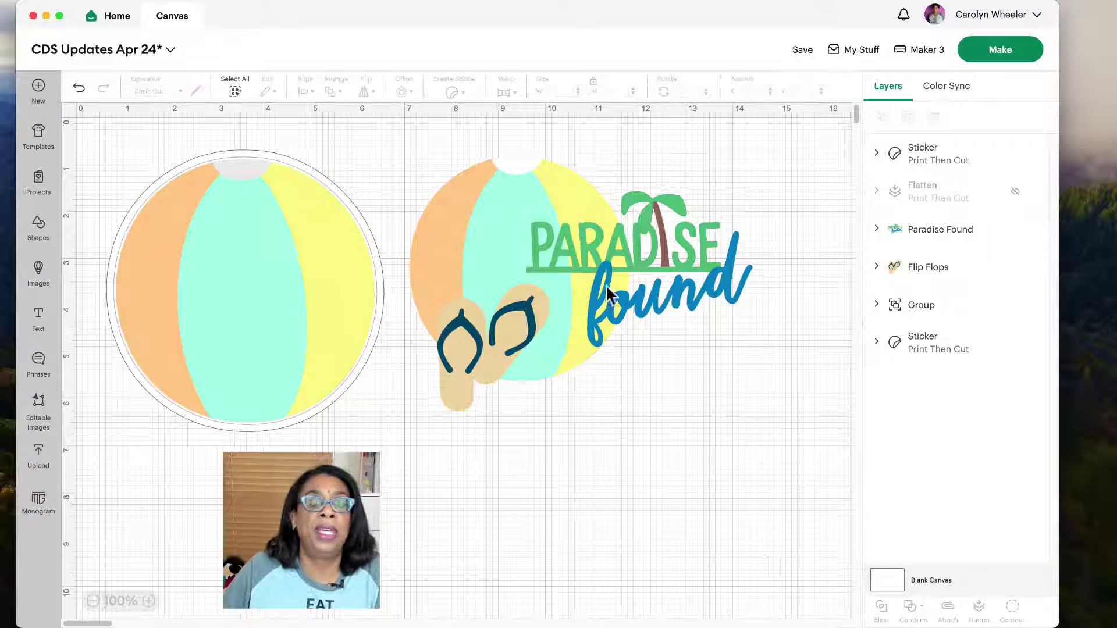
Group the Paradise Found title, flip flops and their beach ball, and move the group to about X 7.79, Y 1.43 in.
drag(405, 153, 775, 444)
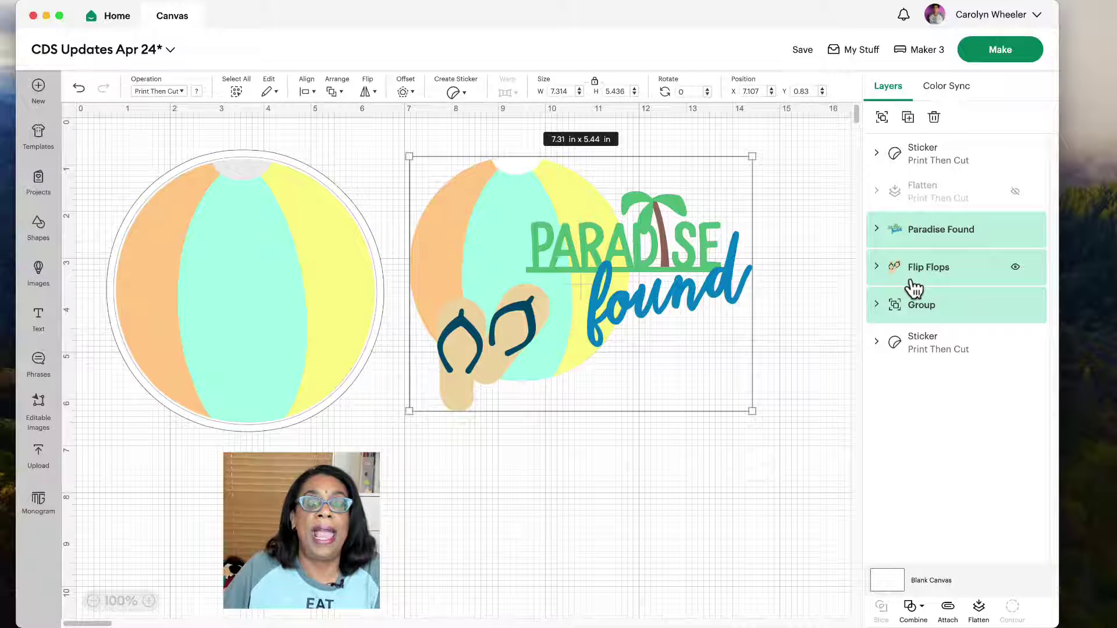
right_click(533, 285)
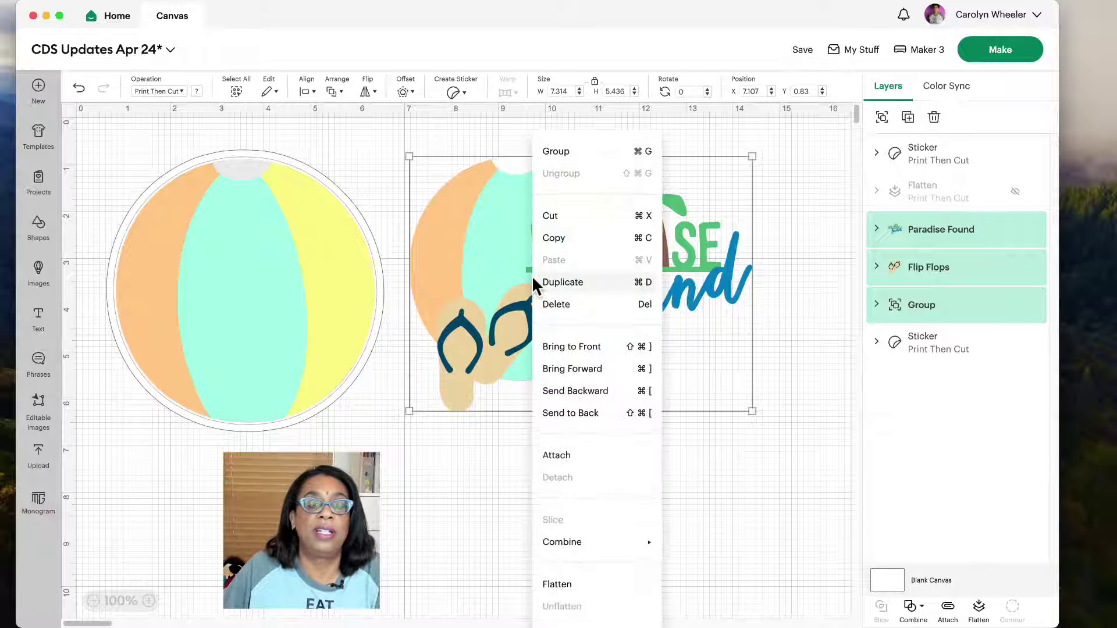
click(553, 157)
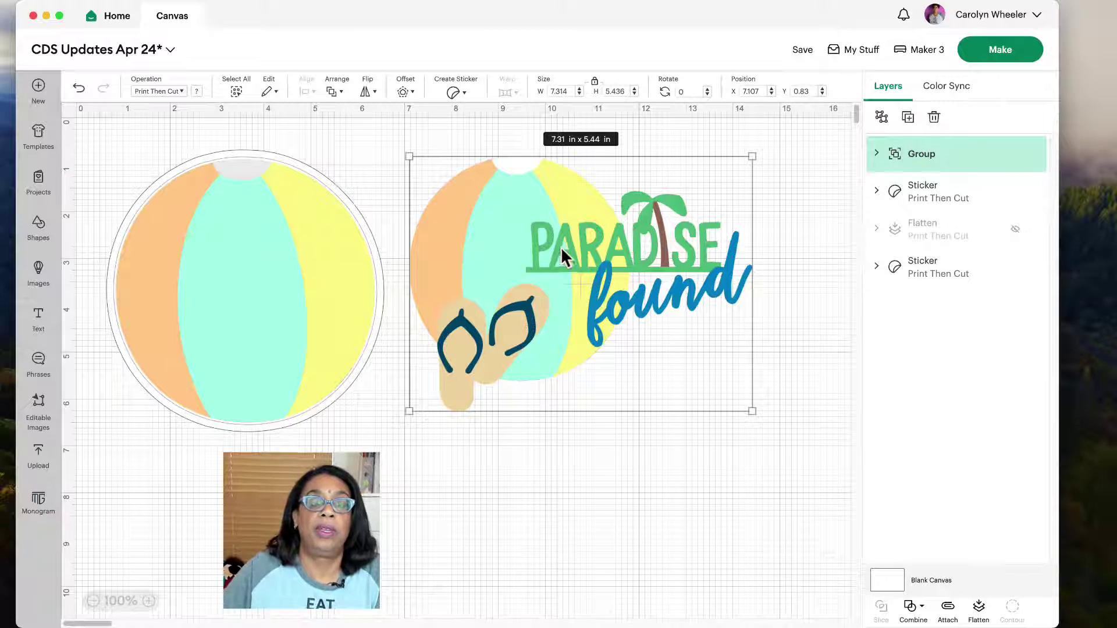
drag(561, 247, 593, 275)
Turn the Paradise Found group into a Kiss Cut sticker with a Thin border and Cut Interior Shapes enabled.
click(454, 93)
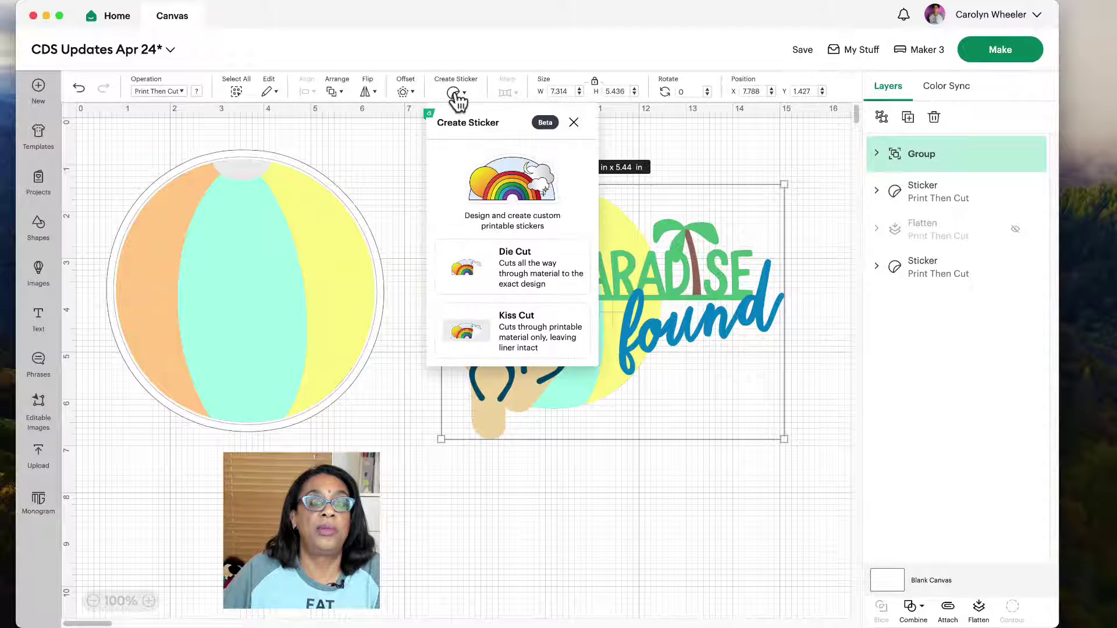
click(519, 335)
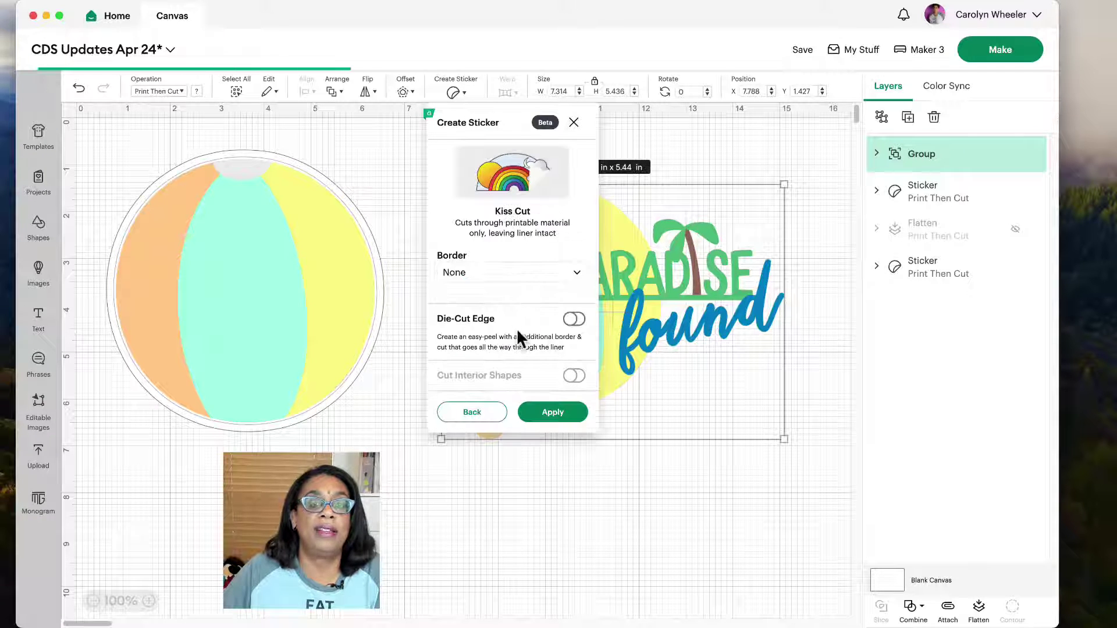
click(492, 277)
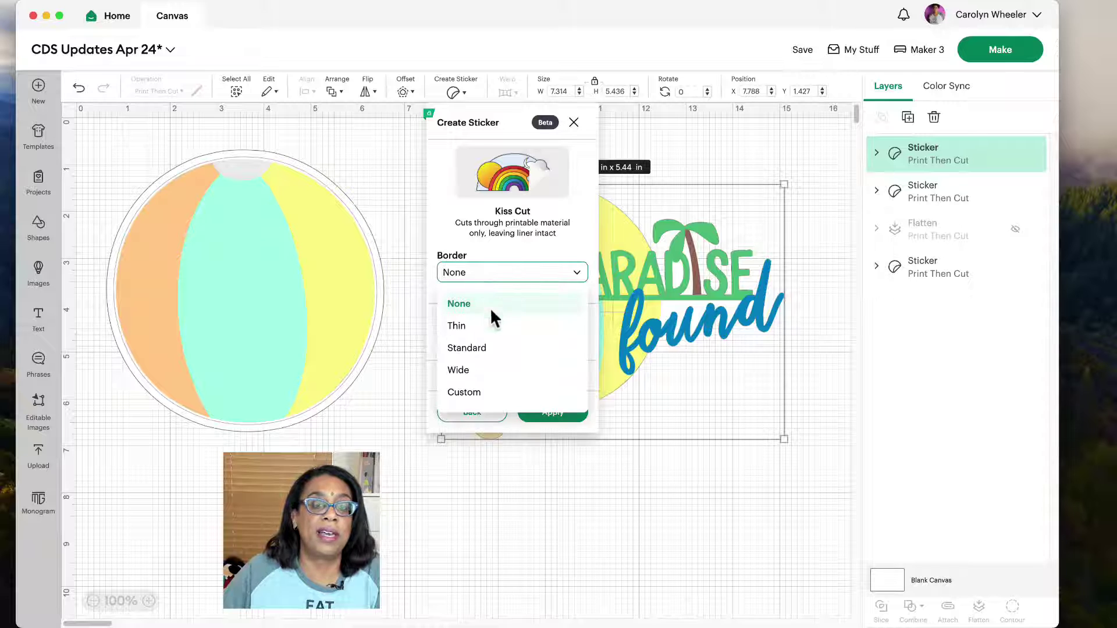
click(491, 326)
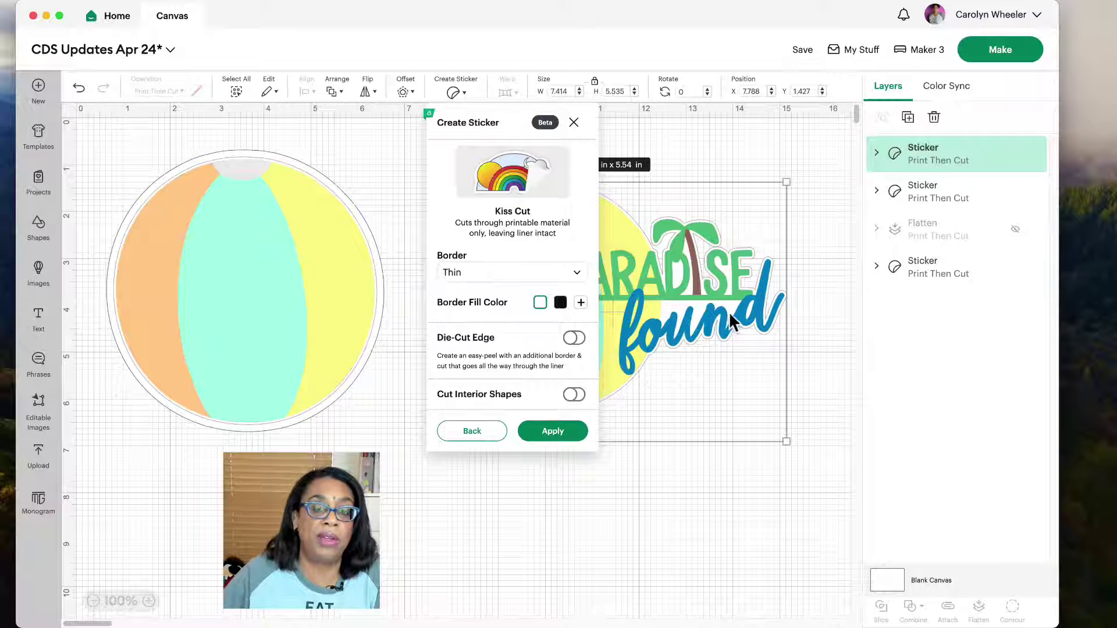
click(572, 398)
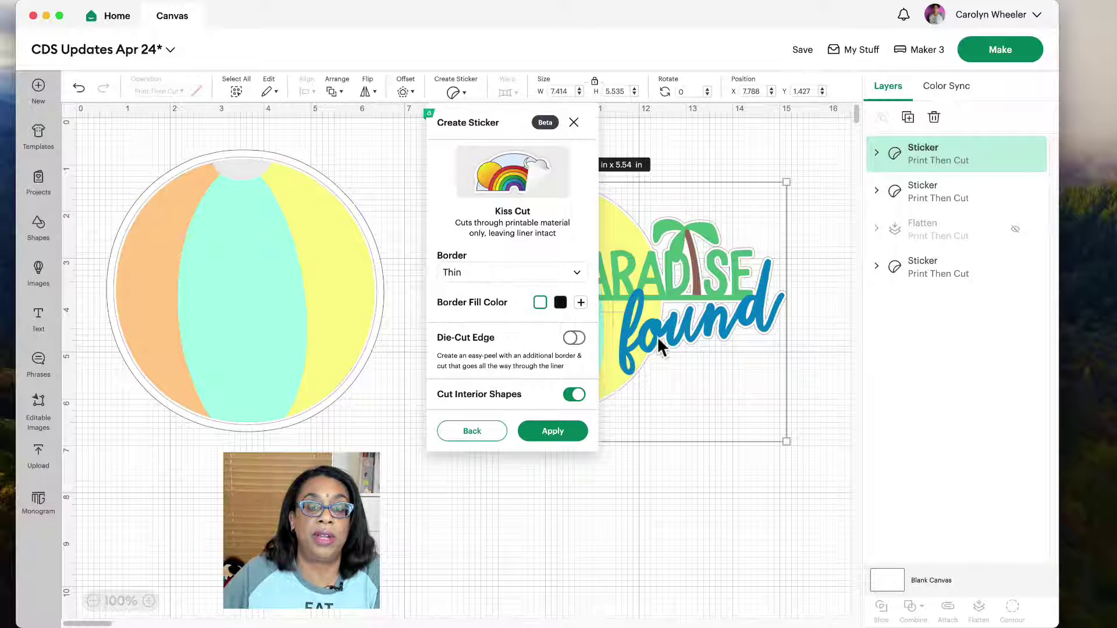
click(550, 431)
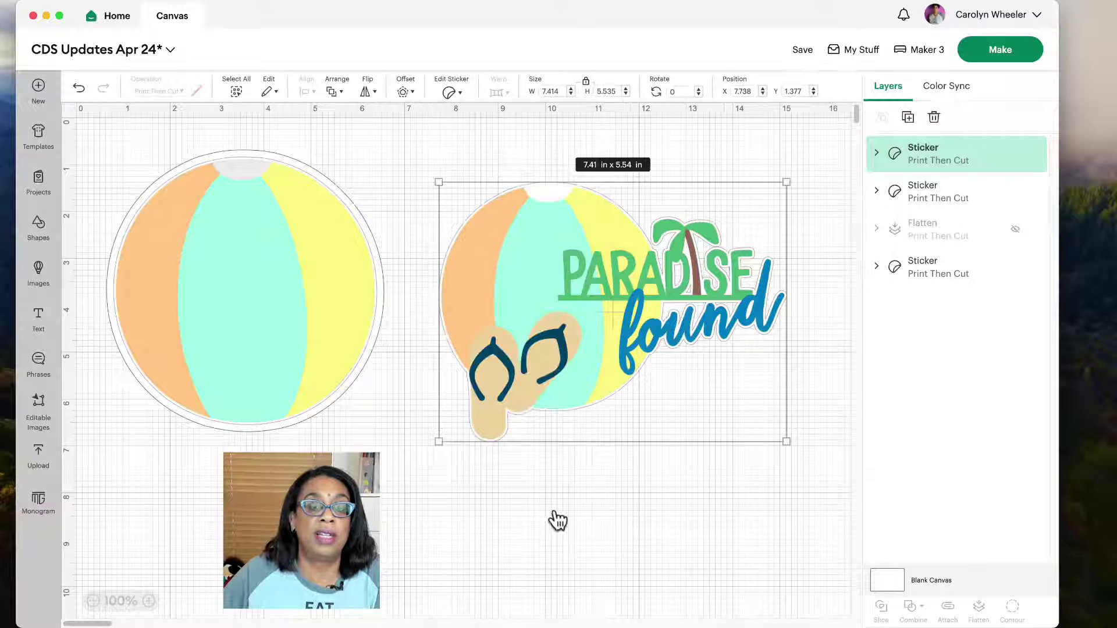
click(554, 514)
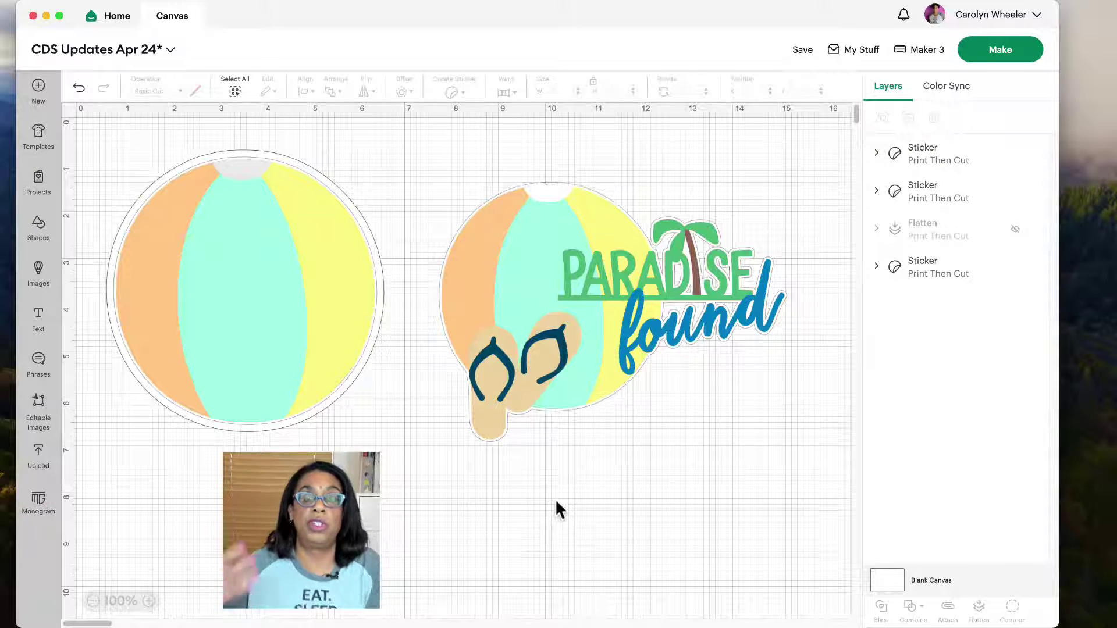
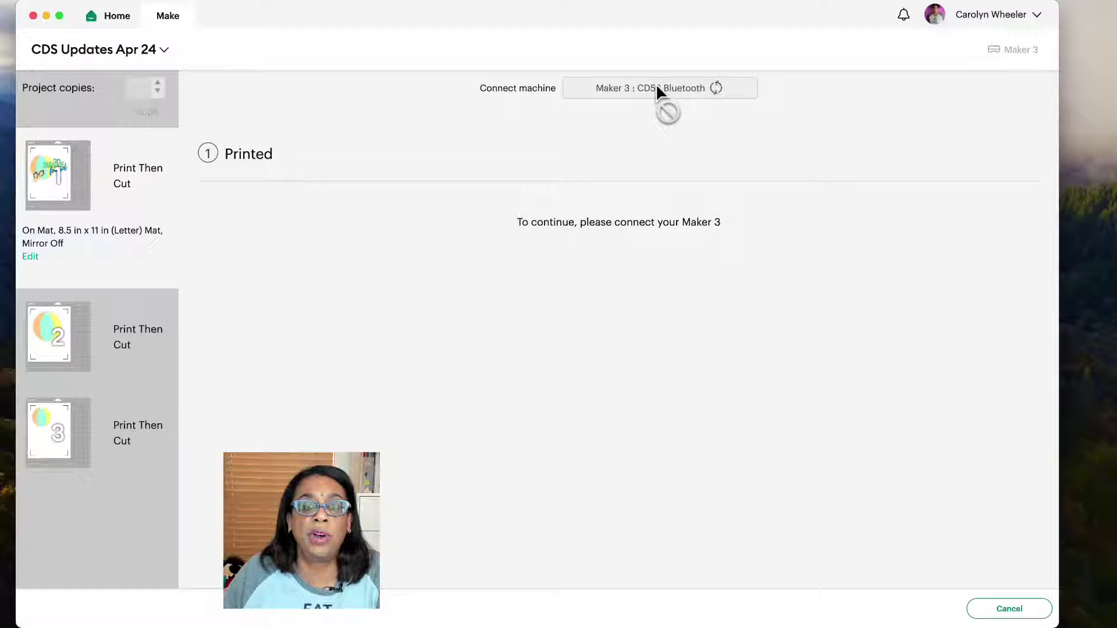
Cancel the three-mat Print Then Cut job and confirm the cancellation.
click(996, 611)
click(584, 65)
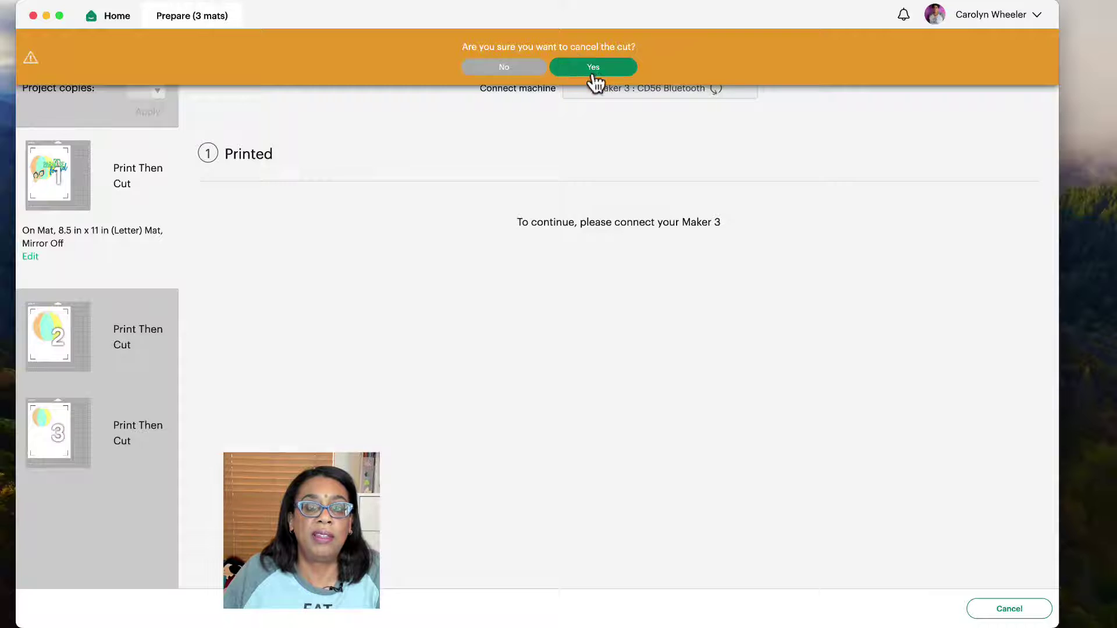
Return to the canvas, restart the three-mat Print Then Cut job and mark its first mat as already printed.
click(922, 611)
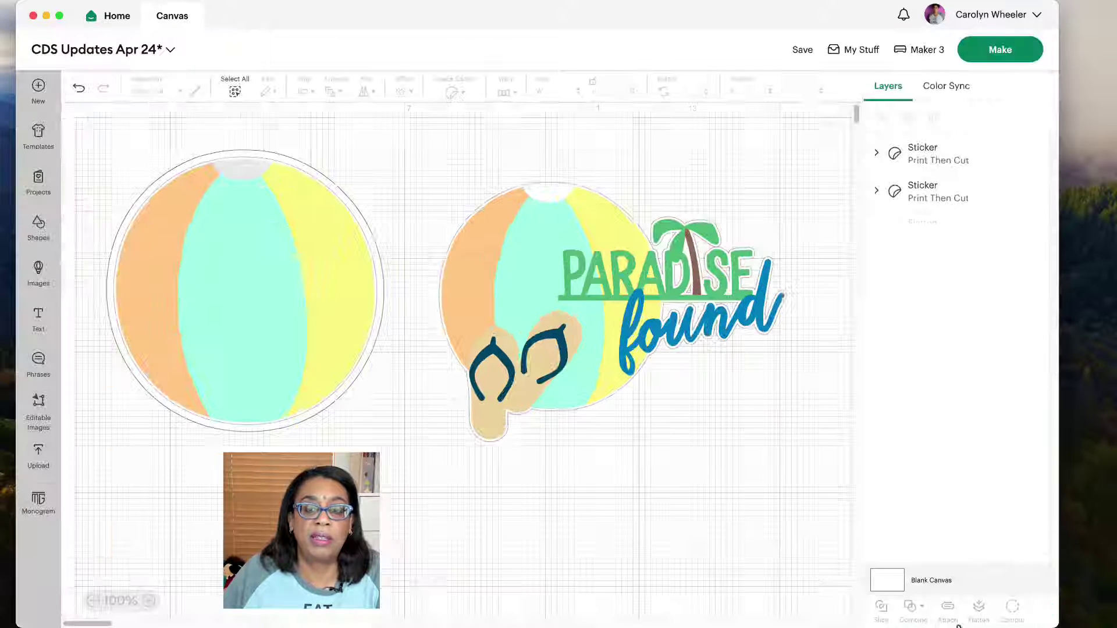
click(992, 50)
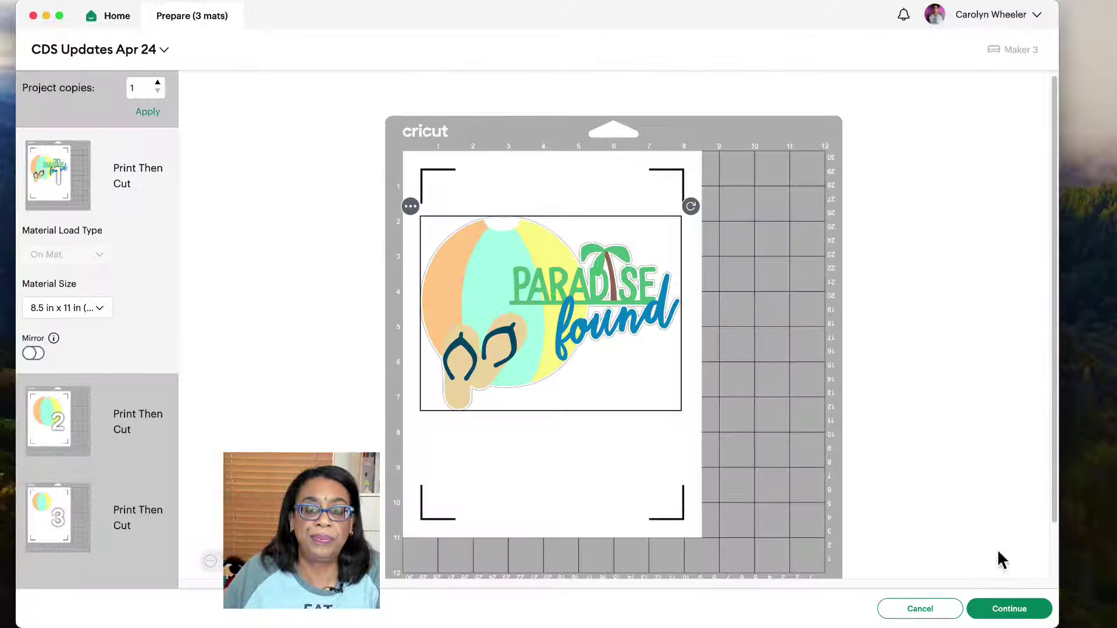
click(1018, 608)
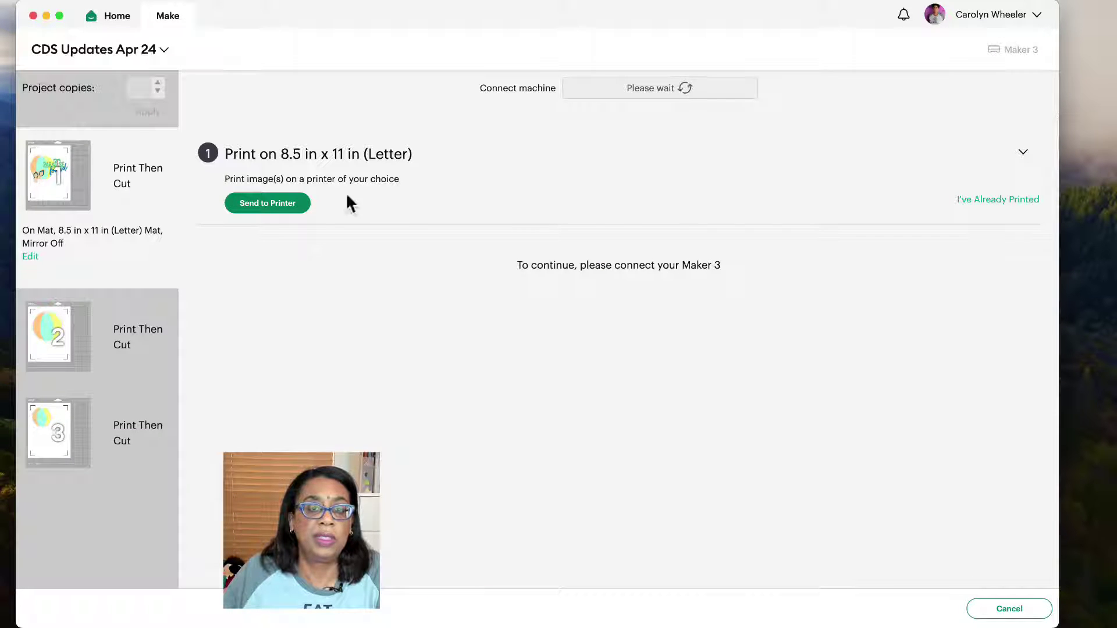
click(993, 200)
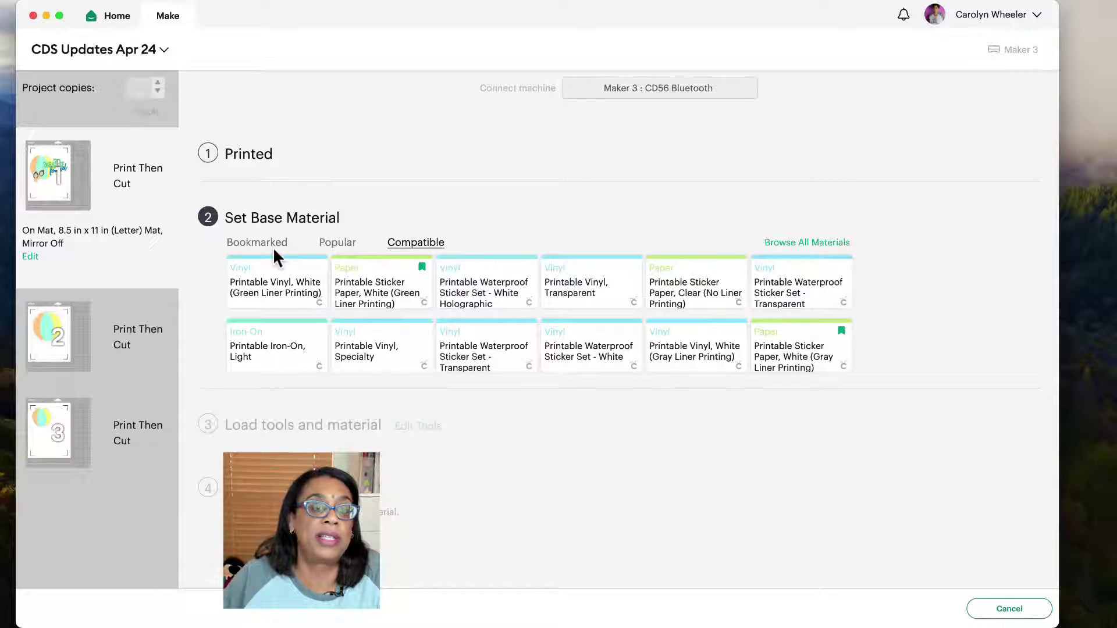
Set the base material to Printable Sticker Paper, White (Green Liner Printing) and review the Kiss-Cut Pressure options, keeping Default.
click(334, 244)
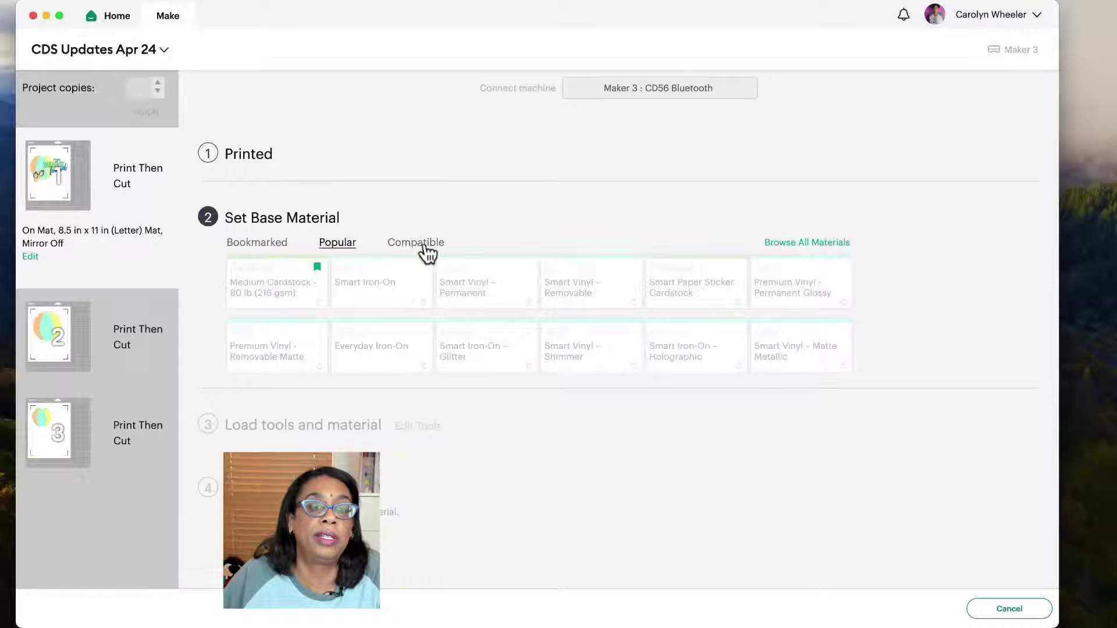
click(426, 251)
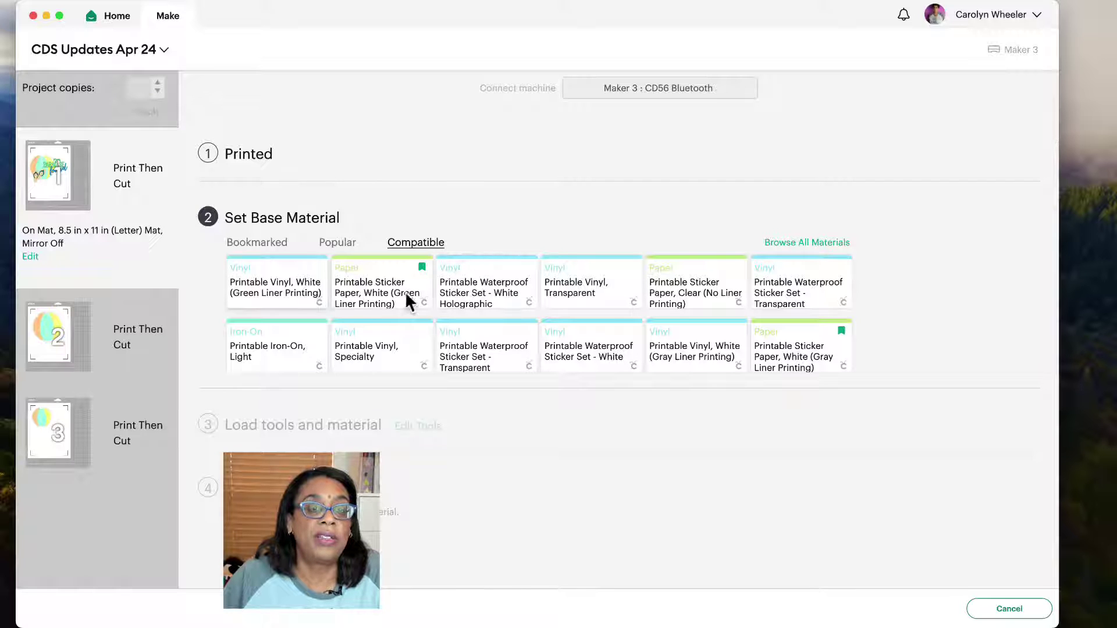
click(373, 298)
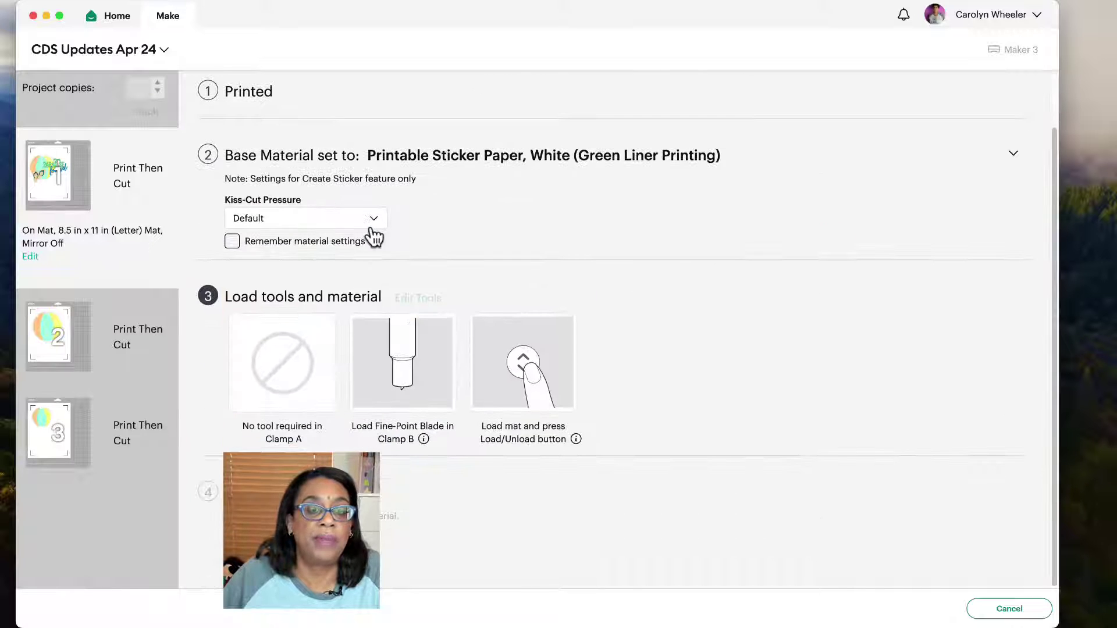
click(278, 223)
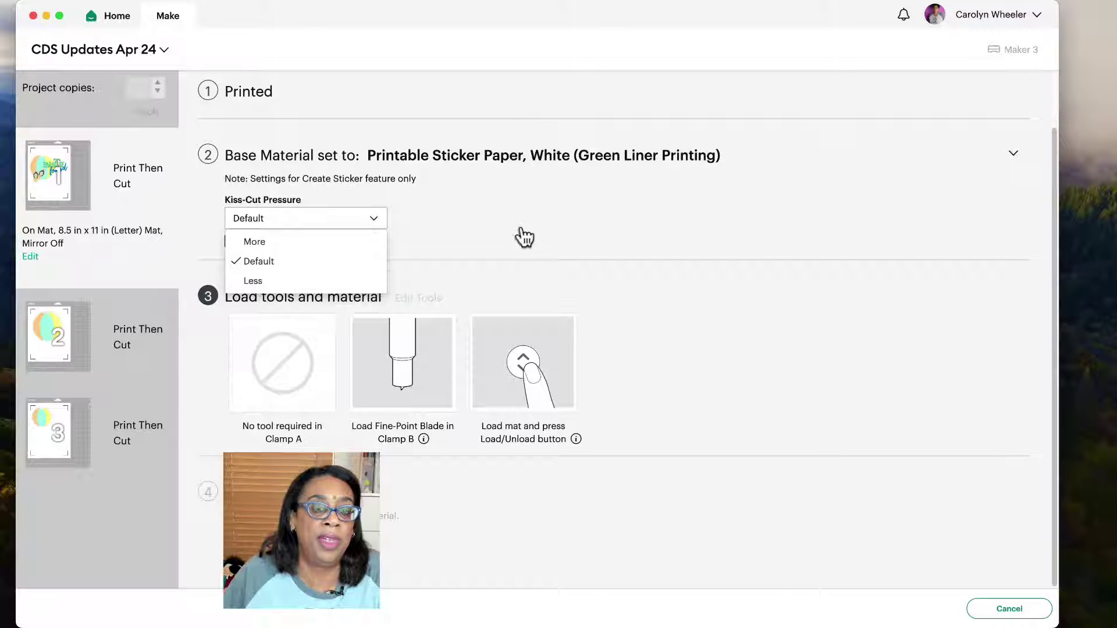
click(542, 215)
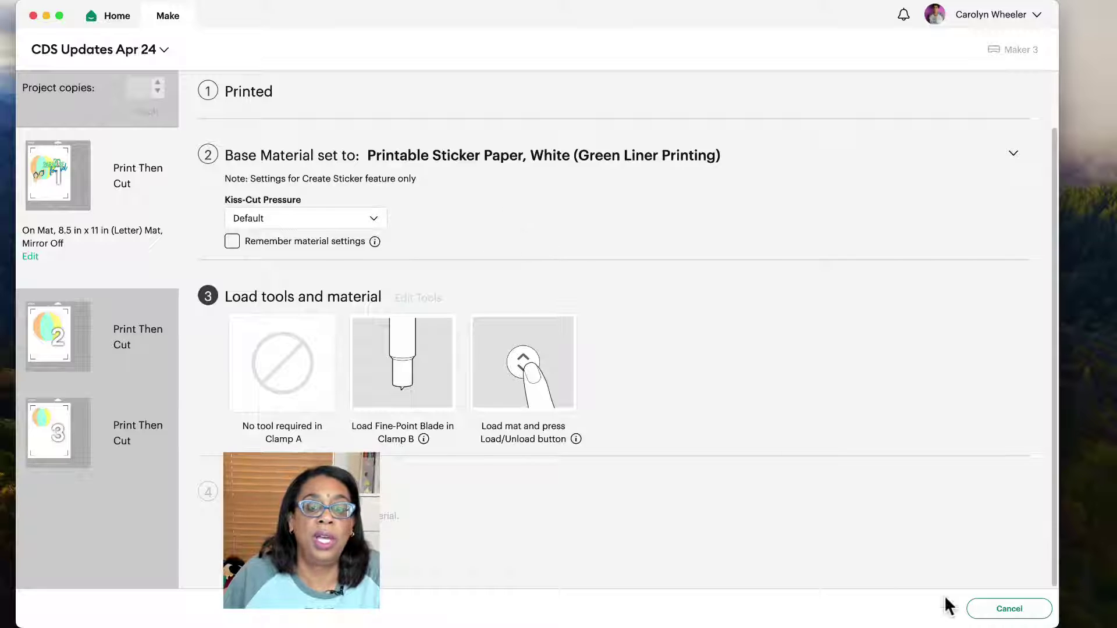
Cancel the kiss-cut job, confirm the cancellation and return to the canvas.
click(987, 611)
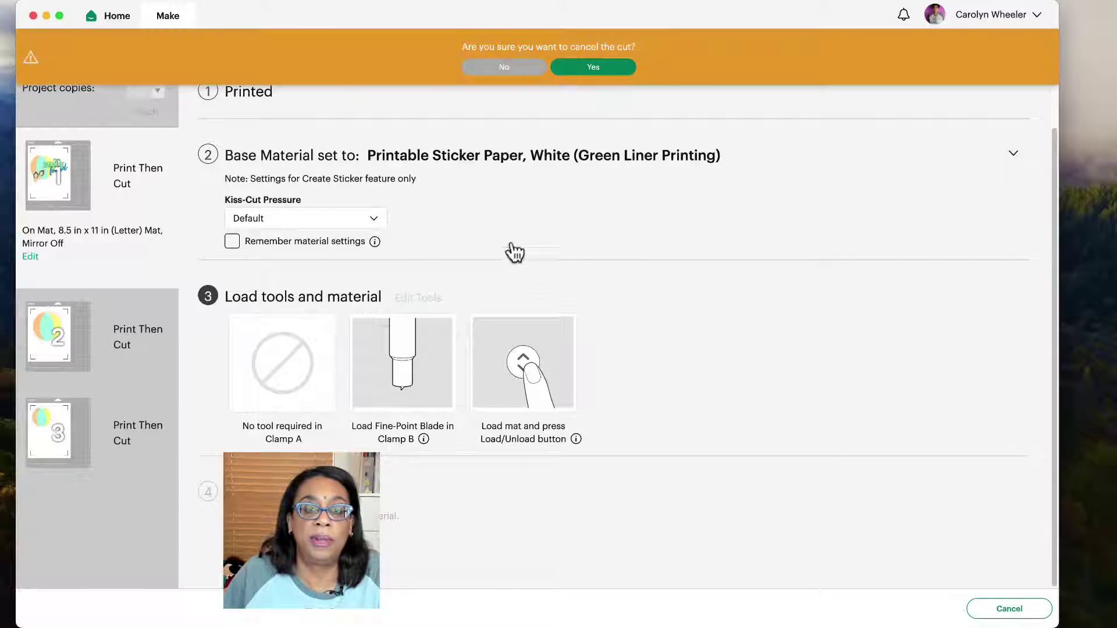
click(580, 70)
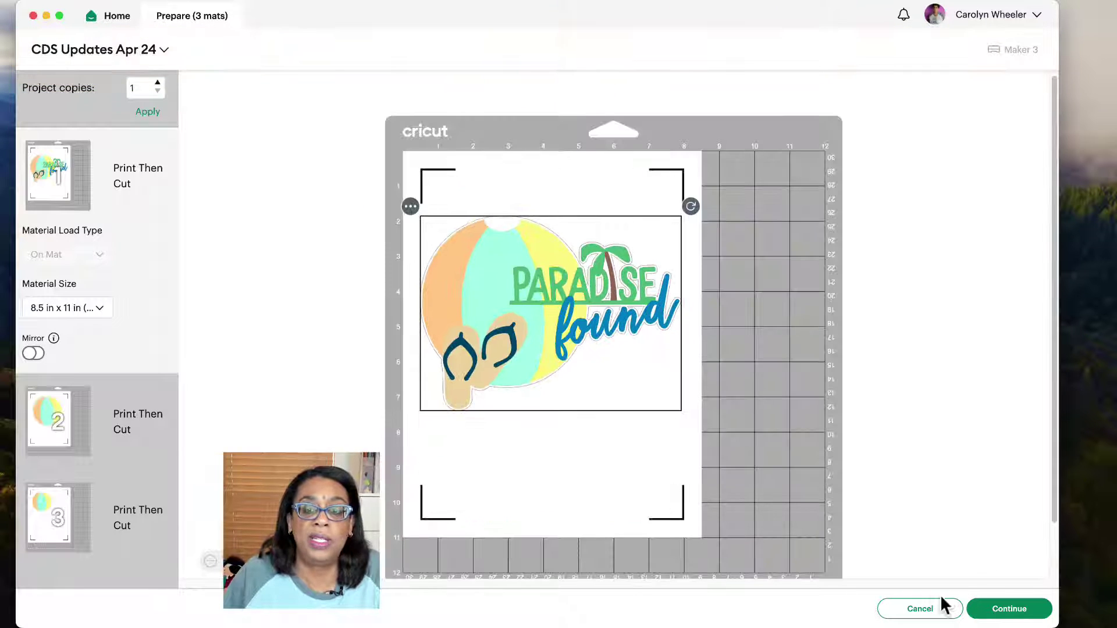
click(925, 611)
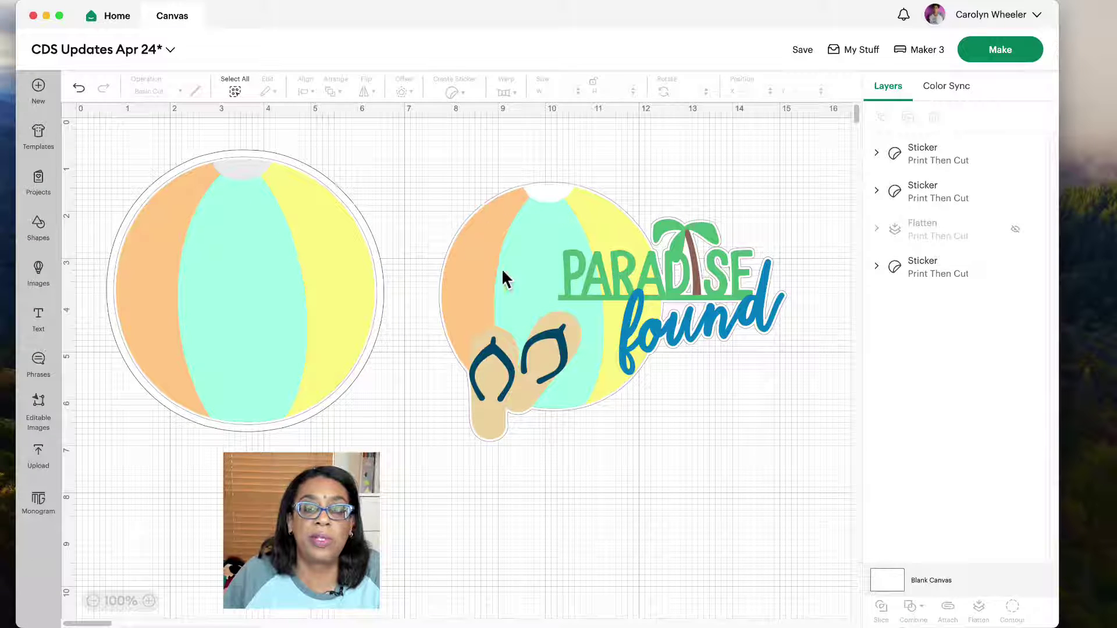
Undo the Kiss Cut sticker on the large standalone beach ball.
click(197, 289)
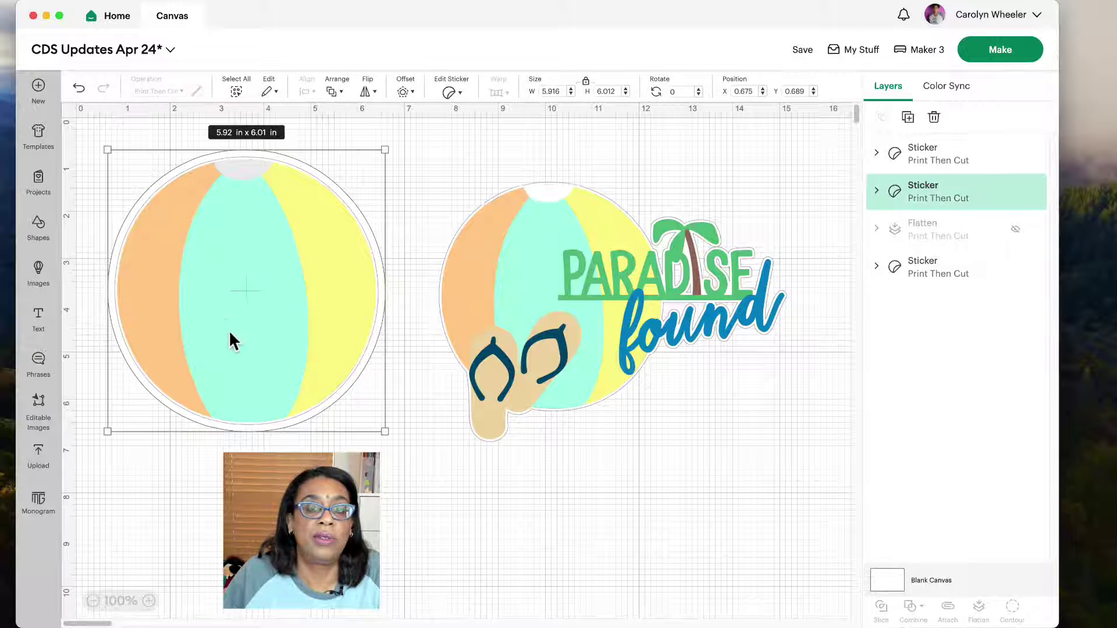
click(449, 92)
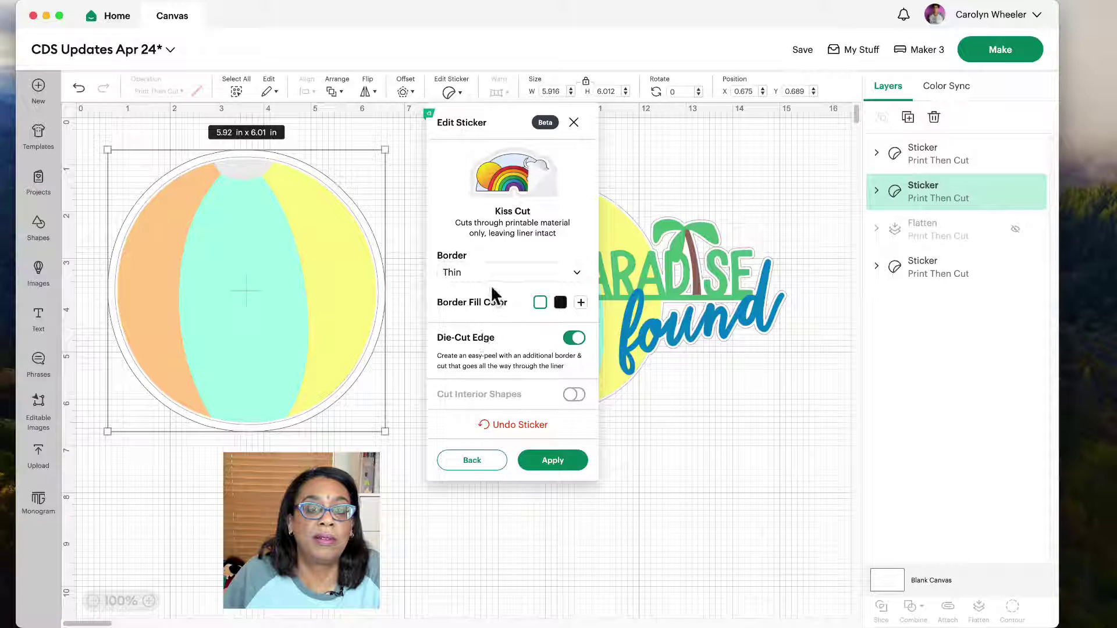
click(492, 424)
Turn the large standalone beach ball into a Die Cut sticker with a Thin border.
click(215, 256)
click(453, 91)
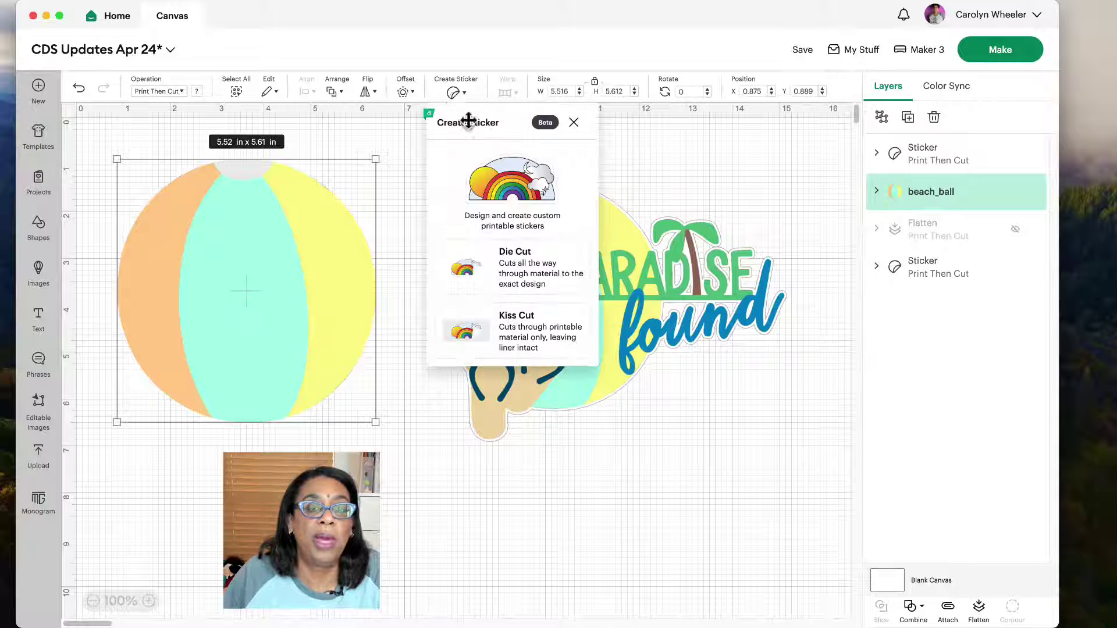
click(483, 266)
click(485, 277)
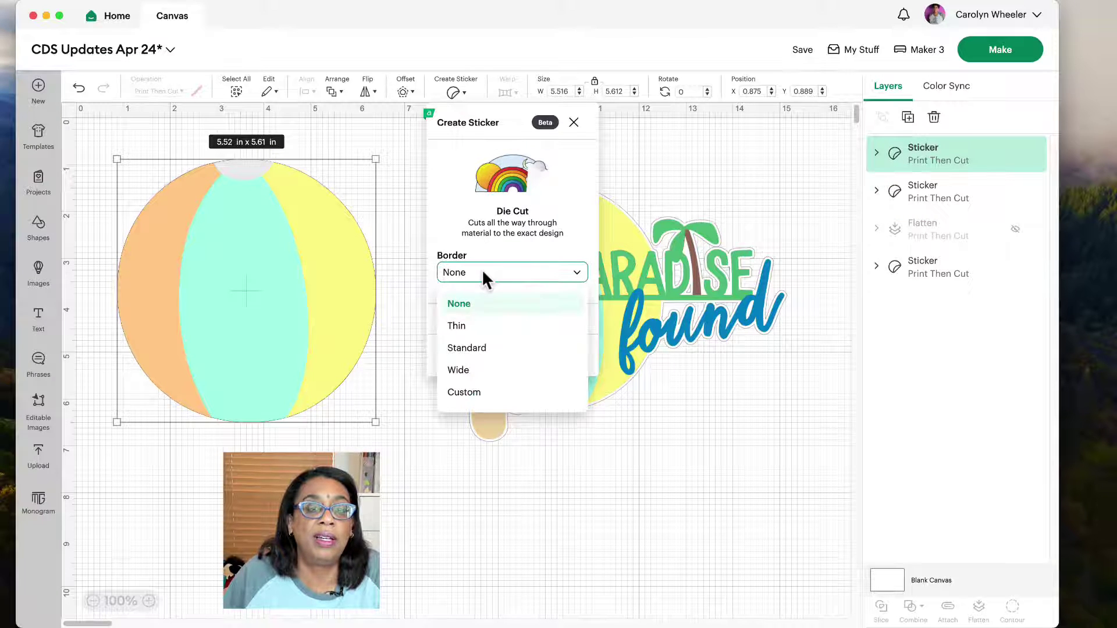
click(474, 323)
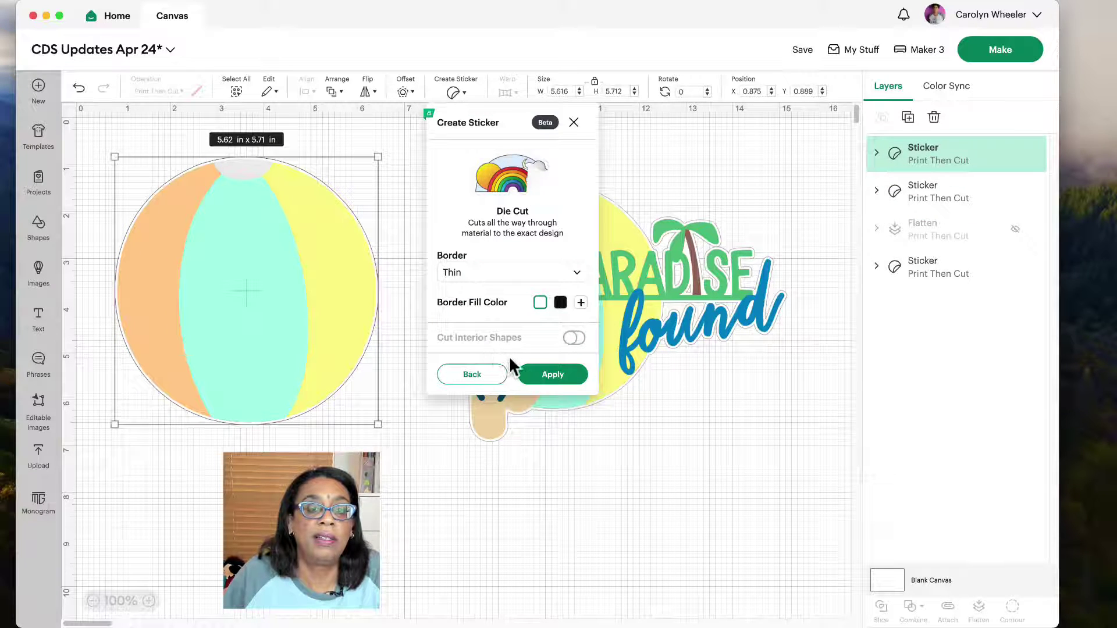
click(547, 375)
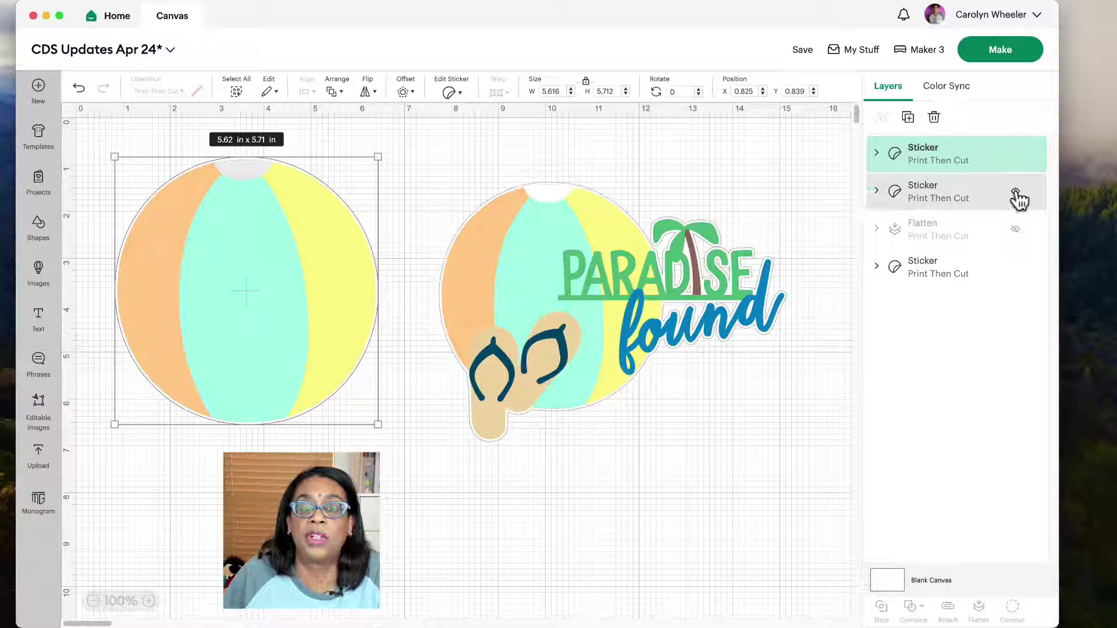
Hide the other two visible sticker layers, leaving only the die-cut beach ball shown.
click(1015, 192)
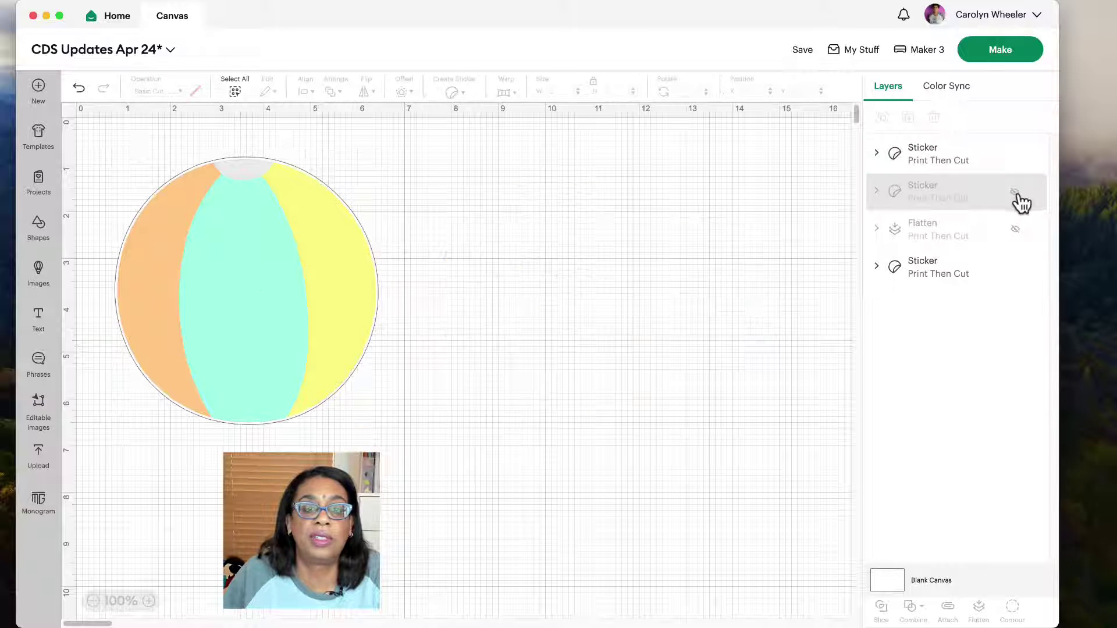
click(1015, 268)
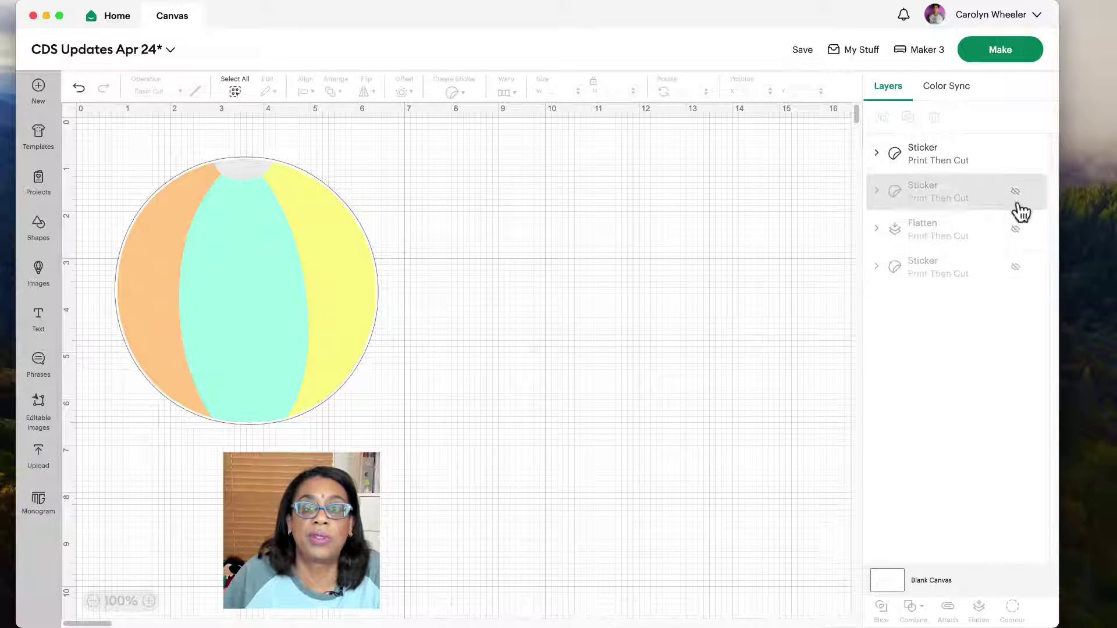
Start the Print Then Cut job for the beach ball sticker and mark its mat as already printed.
click(989, 53)
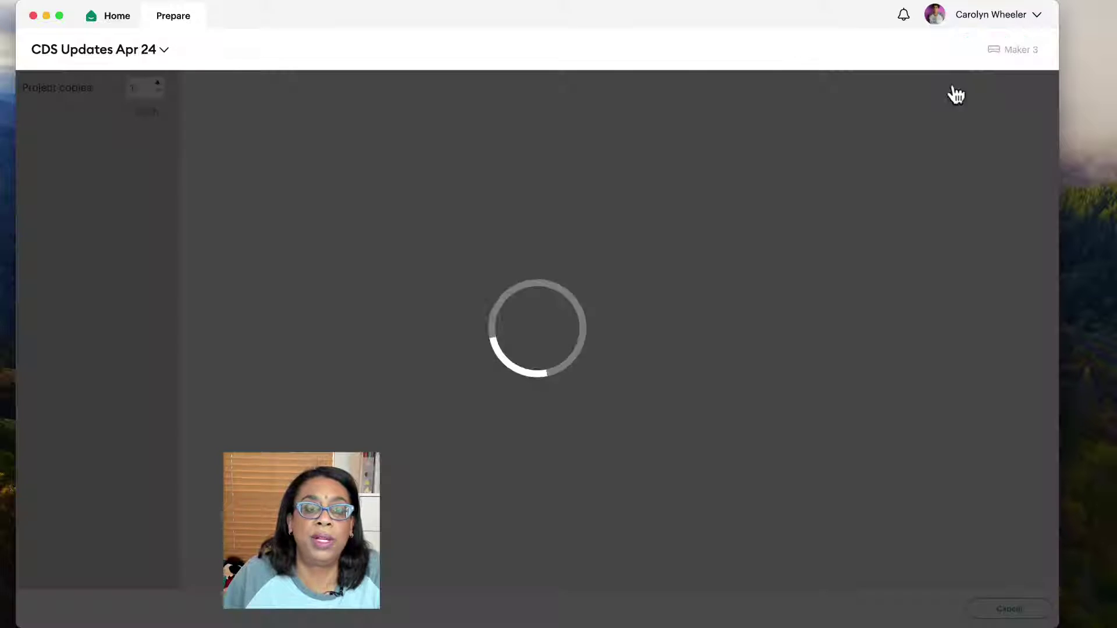
click(1007, 607)
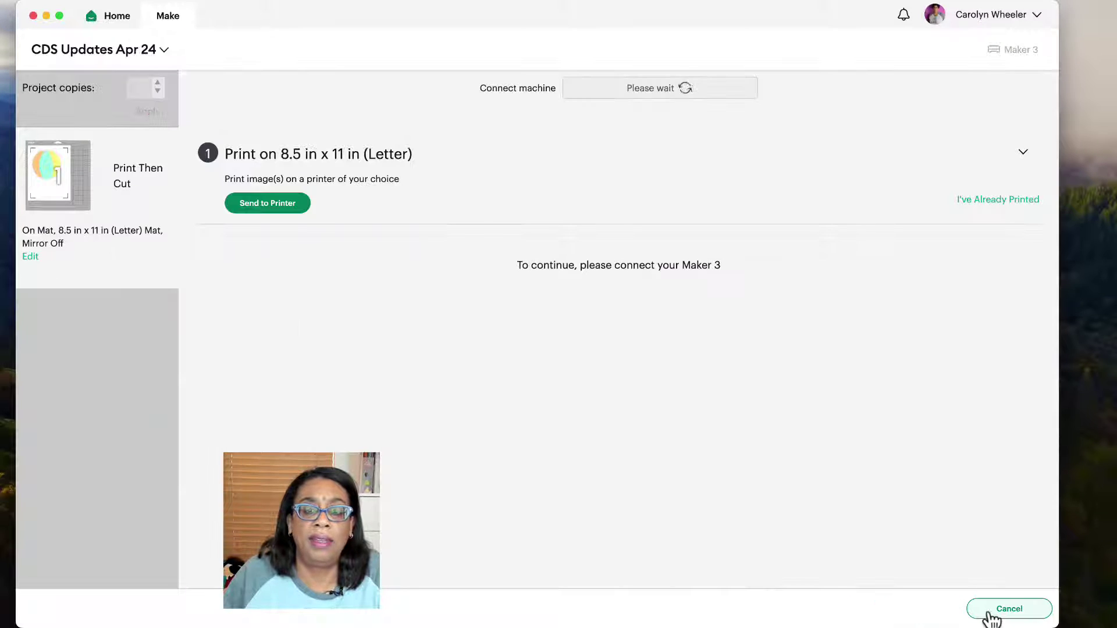
click(984, 200)
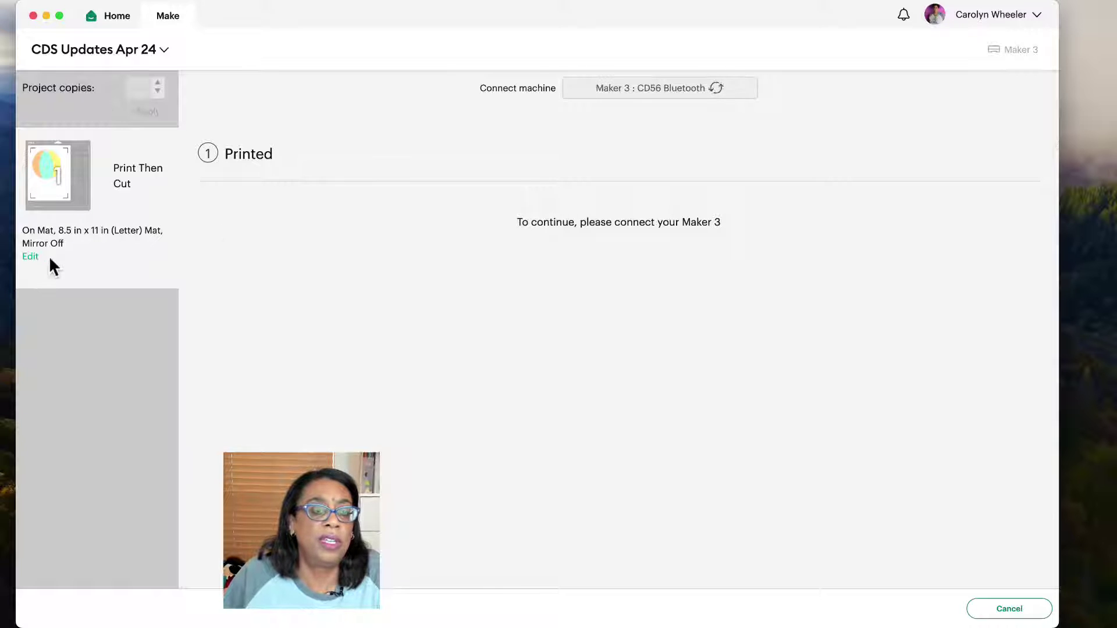
Edit the mat to place the beach ball about 1 in lower and rotate it slightly.
click(30, 257)
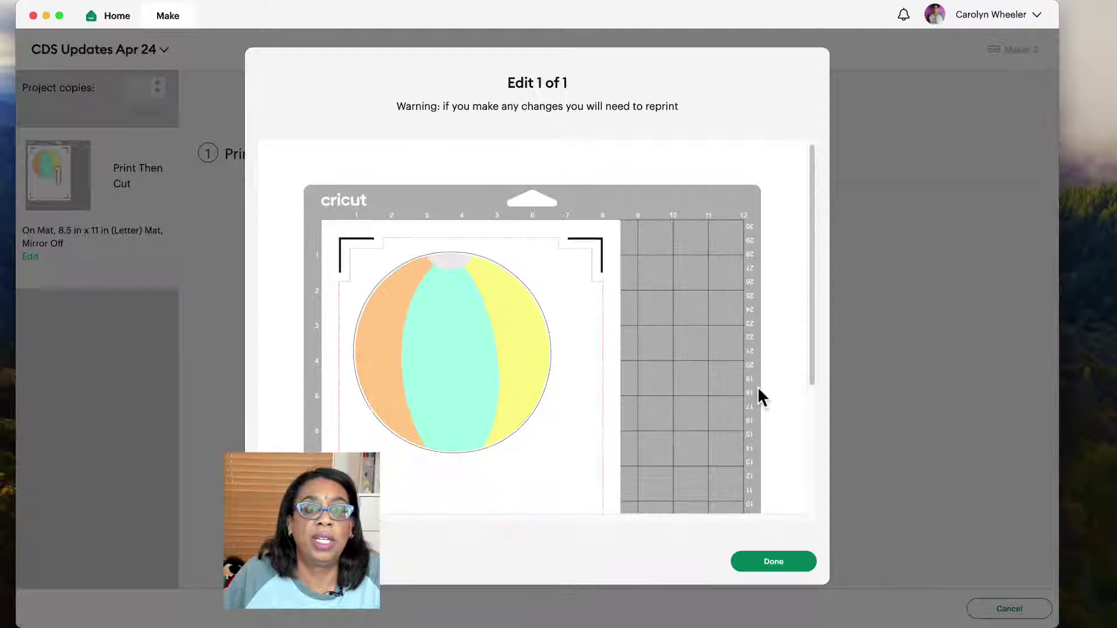
scroll(756, 386, up, 1)
drag(419, 271, 425, 304)
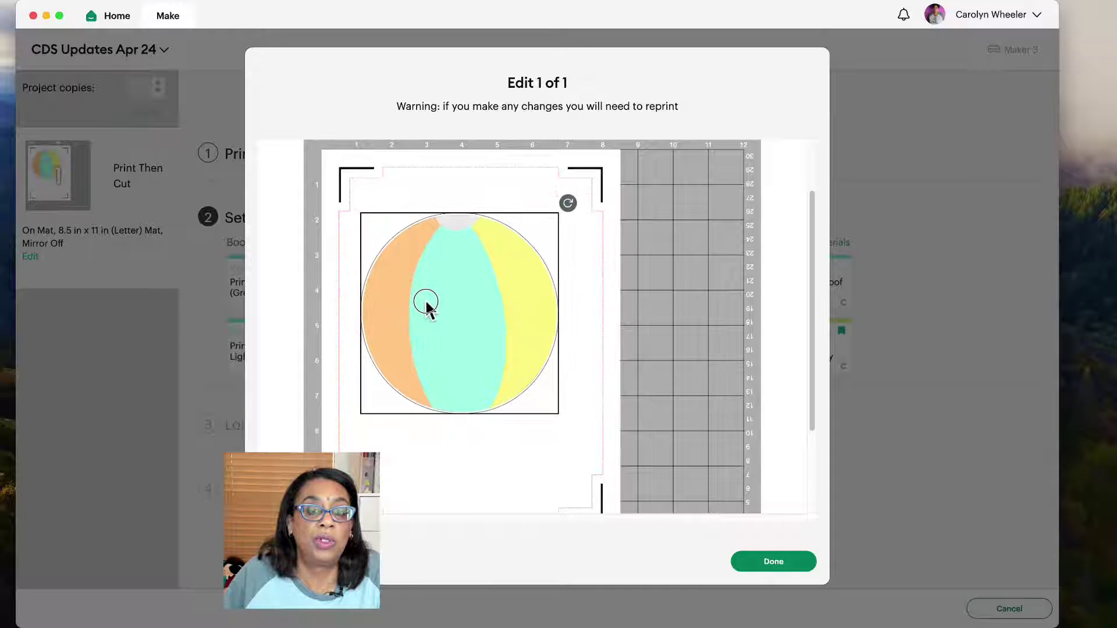
drag(568, 198, 515, 256)
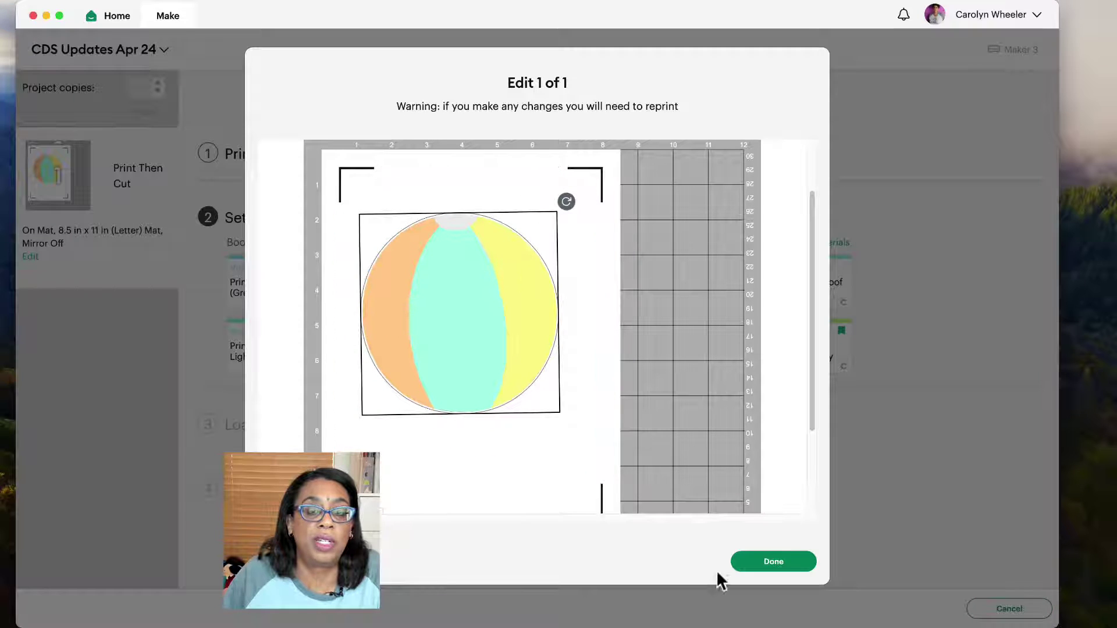
click(759, 565)
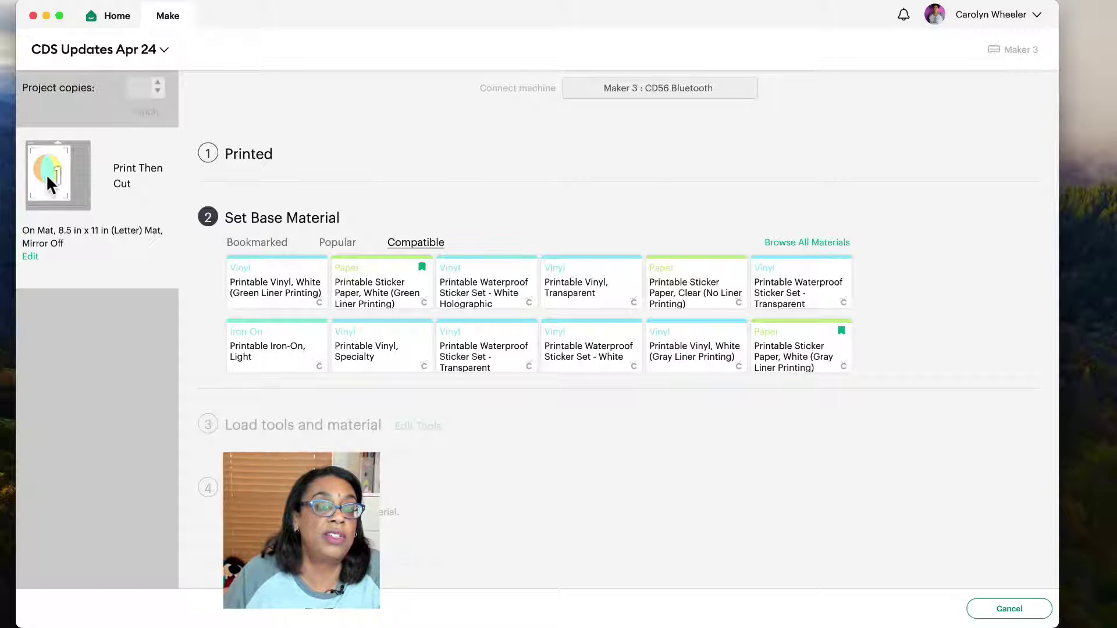
Reopen the mat editor to check the beach ball's placement, close it and examine the project copies and mat preview.
click(29, 258)
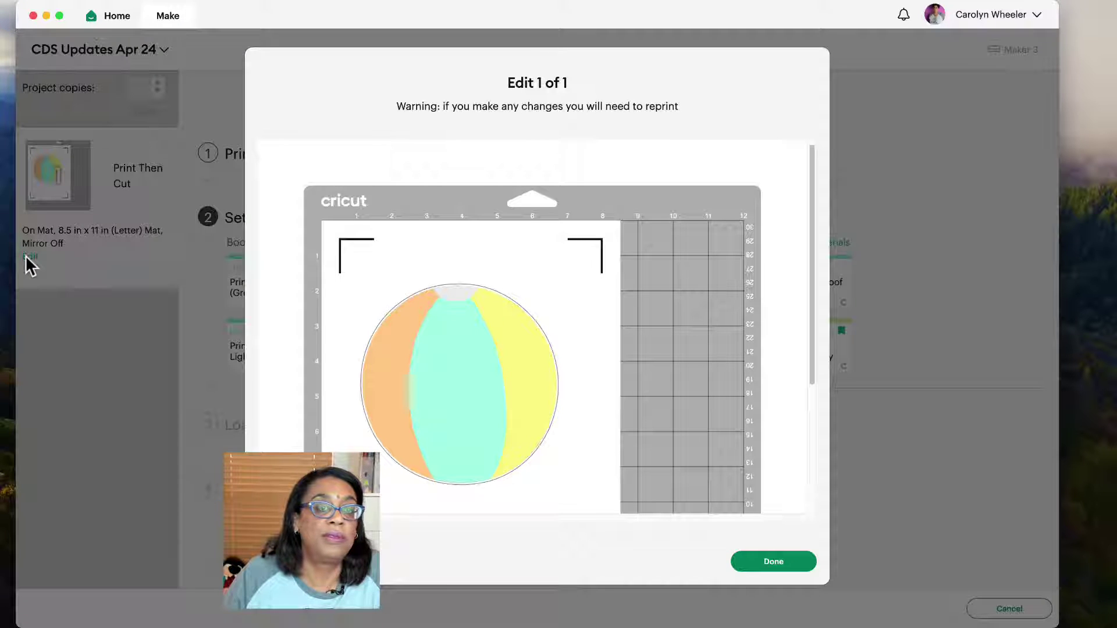
click(776, 564)
click(159, 87)
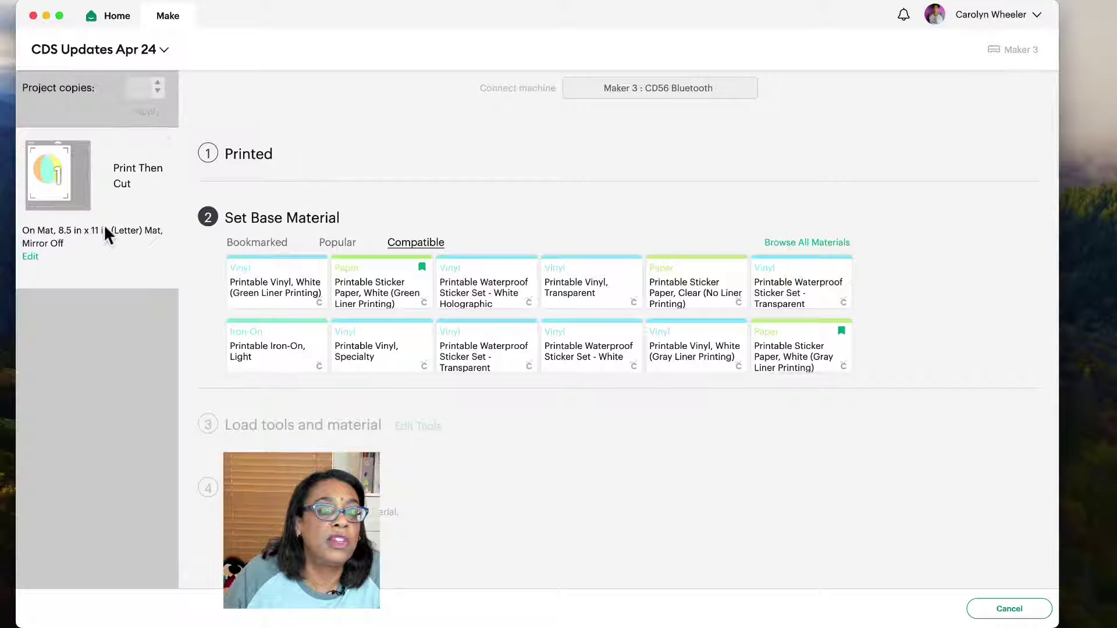
mouse_move(57, 178)
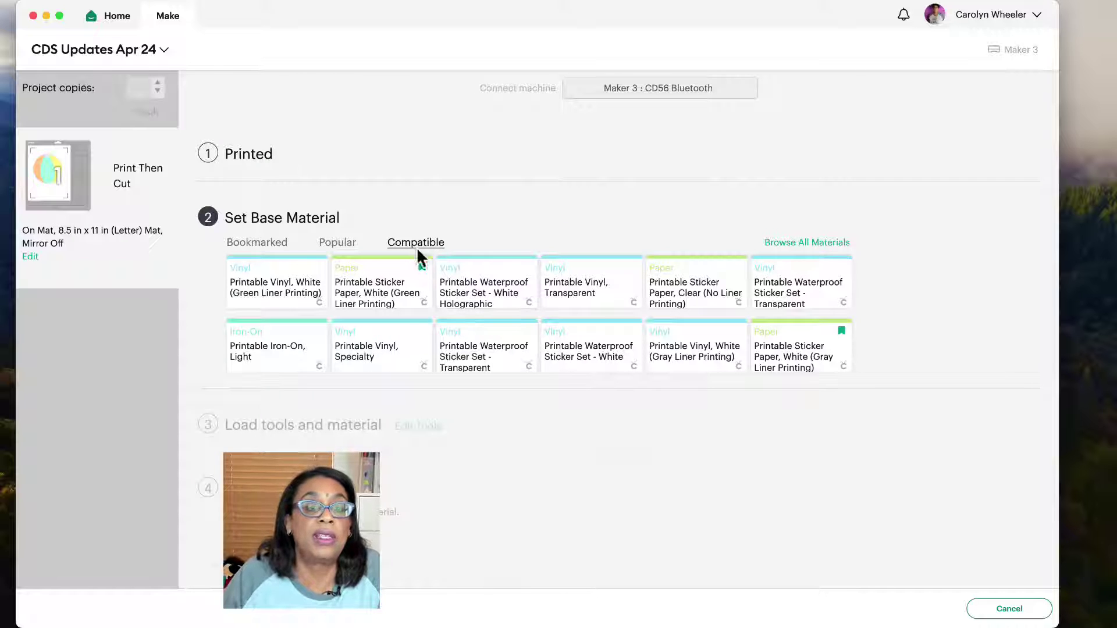
Set the base material to Printable Sticker Paper, White (Green Liner Printing), and cancel the job back to the canvas.
click(366, 302)
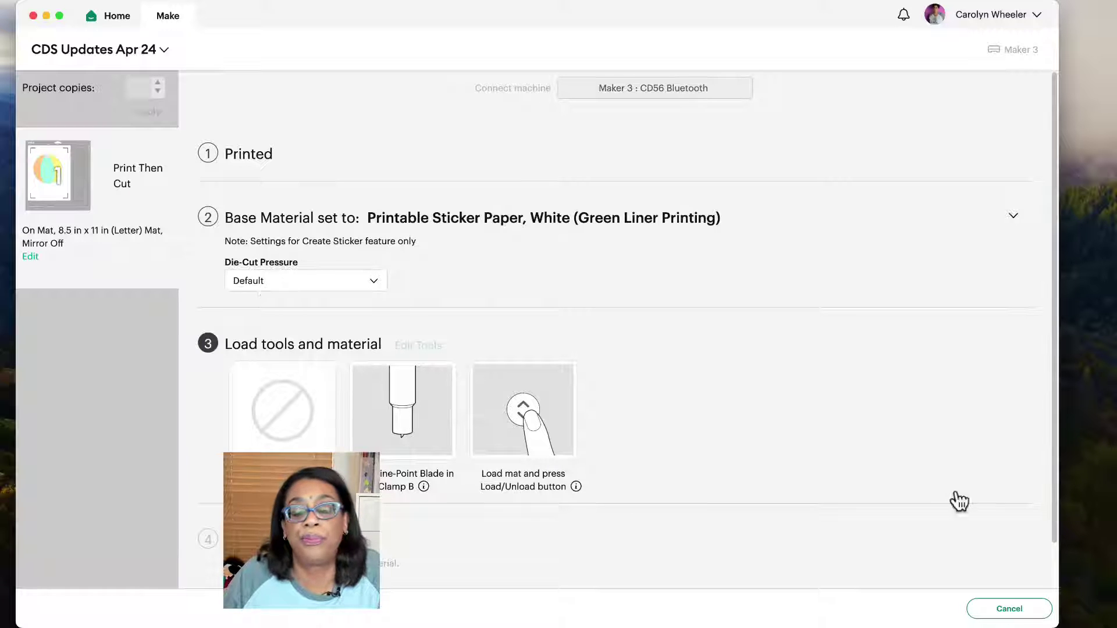
click(1011, 611)
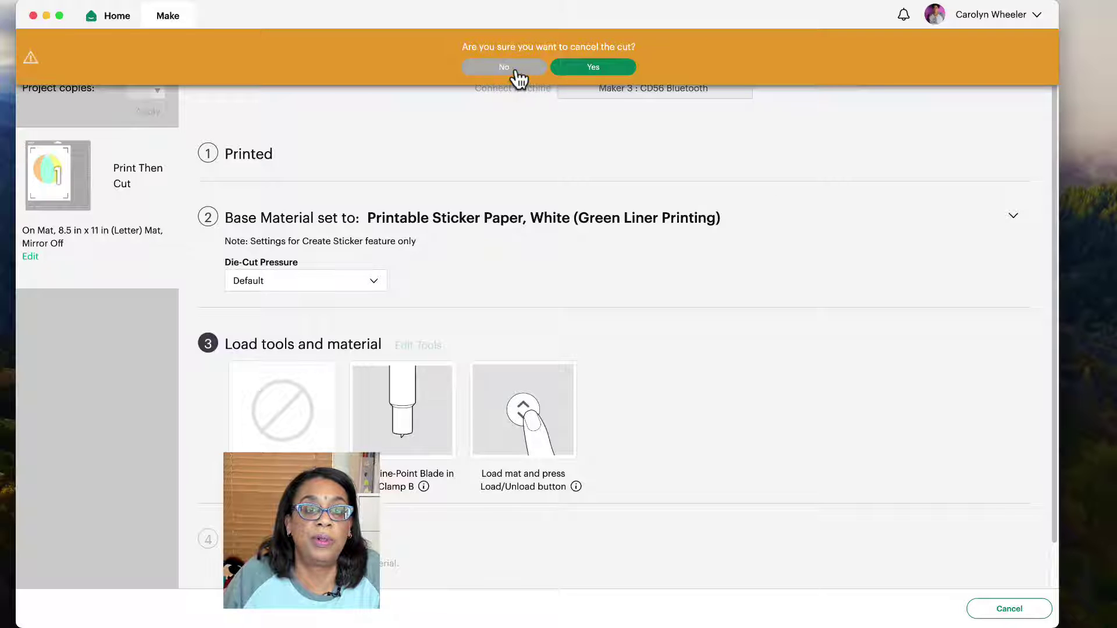
click(593, 68)
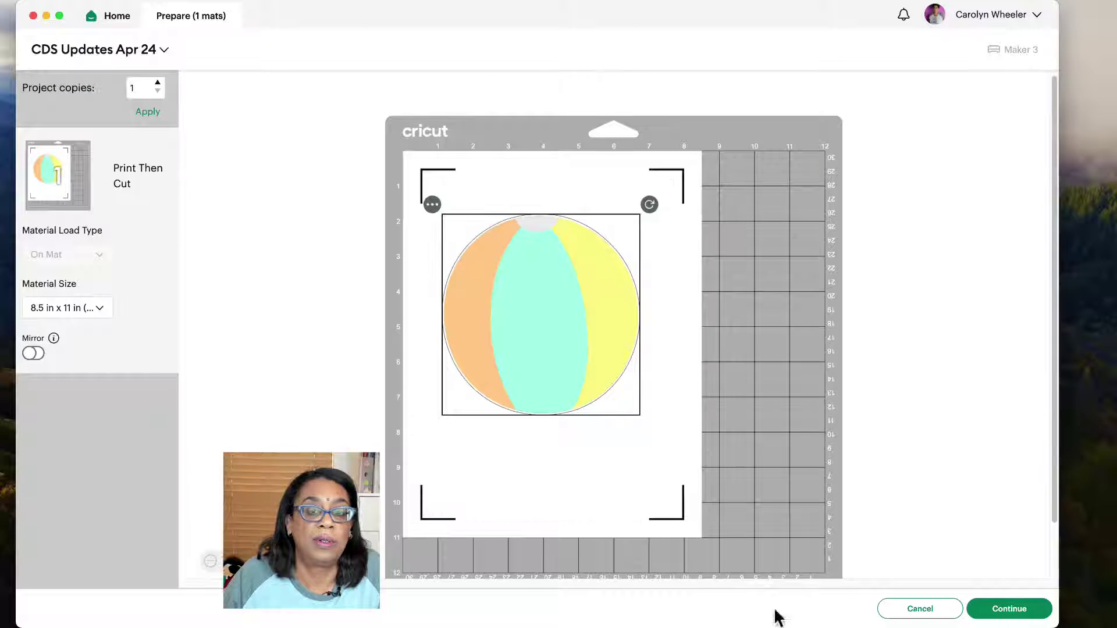
click(898, 612)
Change the beach ball sticker from die cut to kiss cut, with a Thin border and the Die-Cut Edge enabled.
click(256, 281)
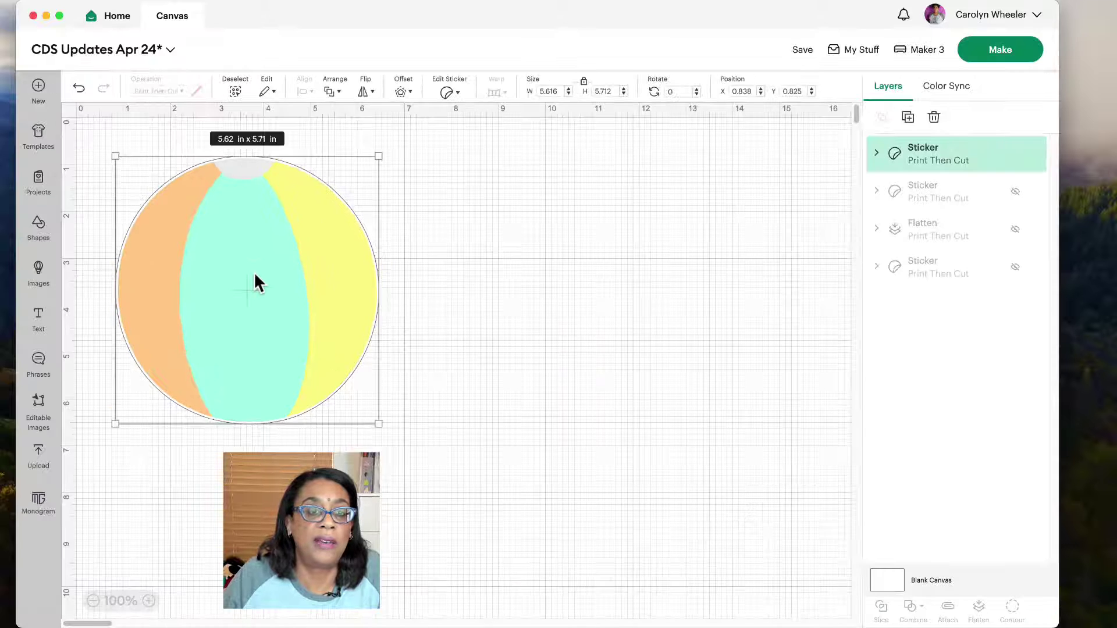
click(448, 93)
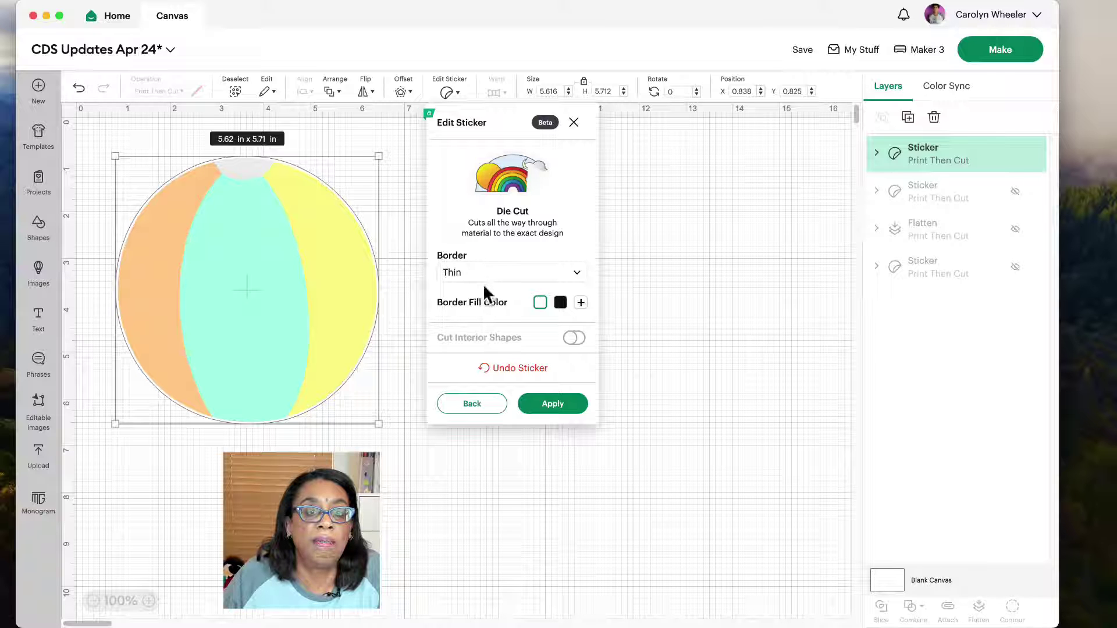
click(469, 407)
click(518, 340)
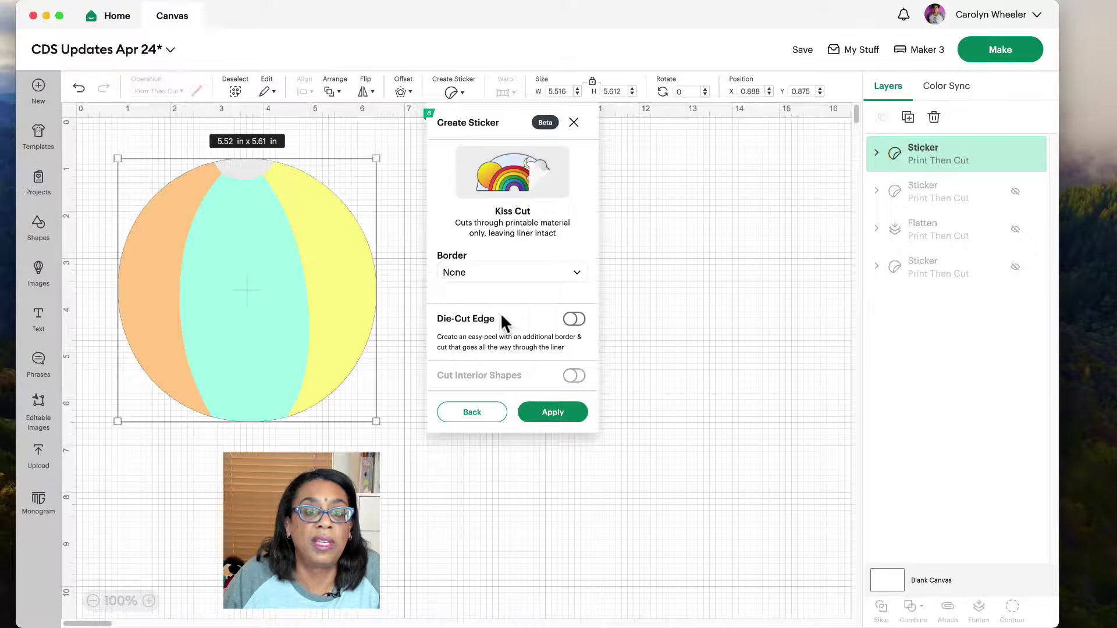
click(477, 275)
click(473, 325)
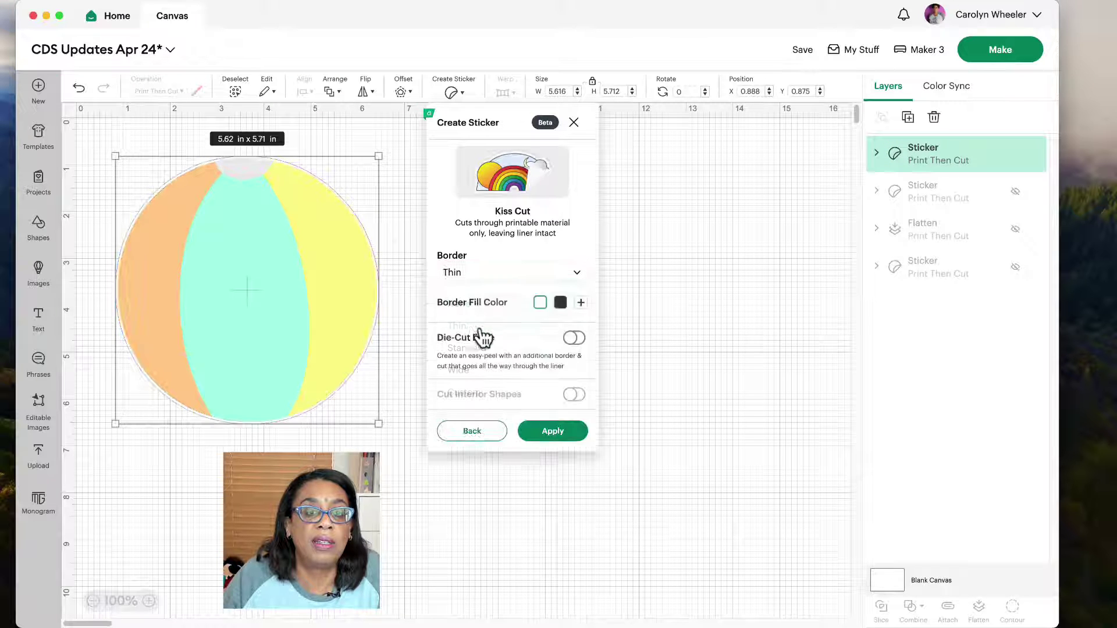
click(574, 338)
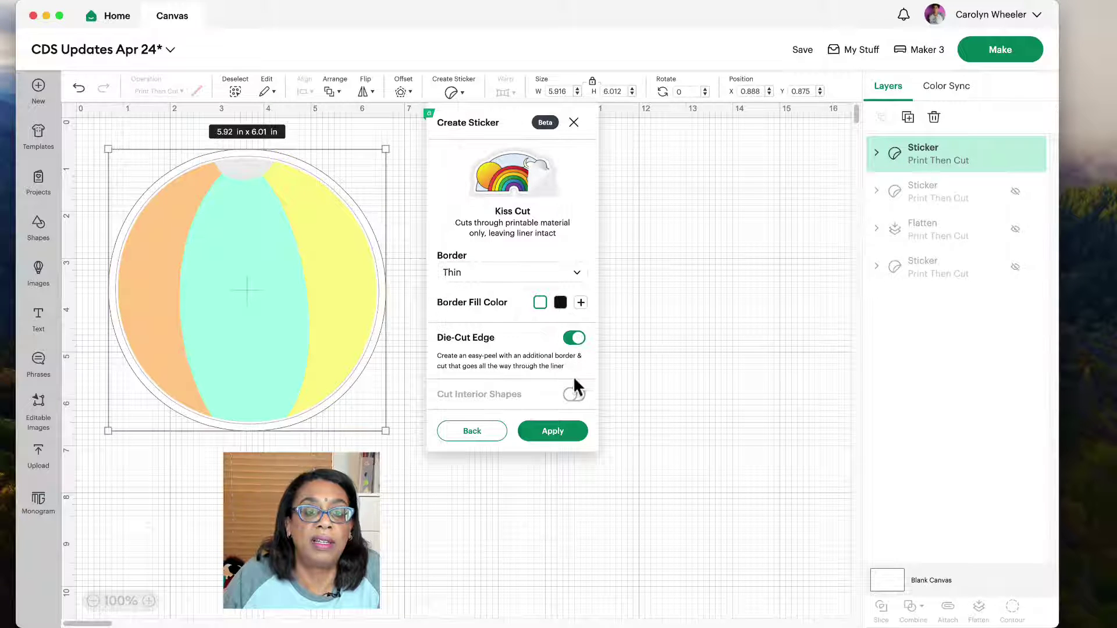
click(553, 442)
Start the kiss cut beach ball job, mark it as already printed, and choose Printable Sticker Paper, White (Green Liner Printing).
click(1000, 58)
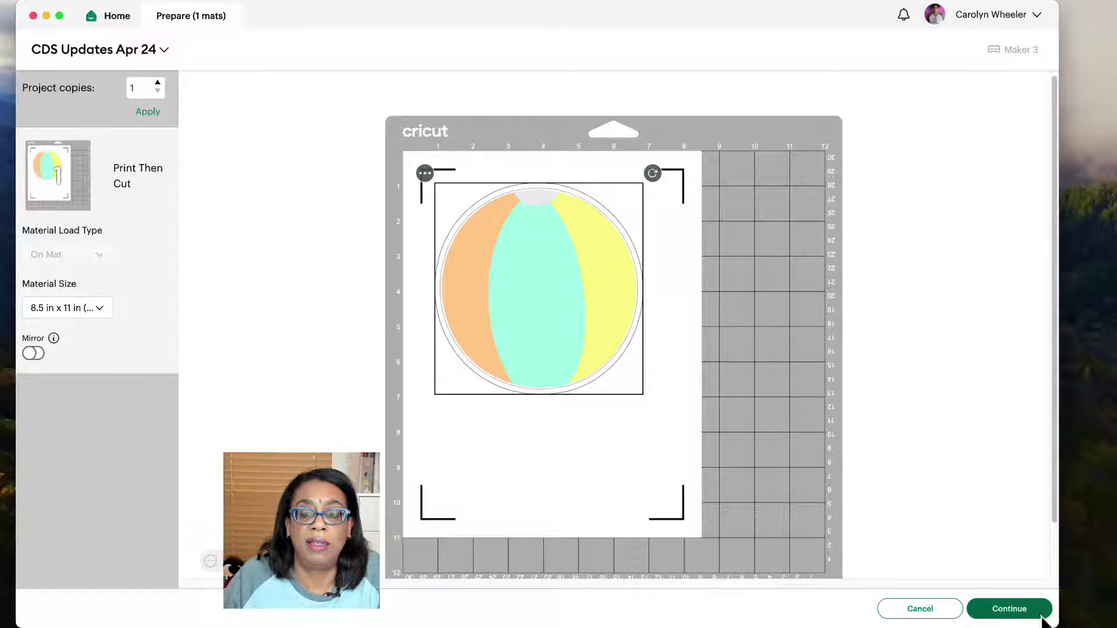
click(1040, 616)
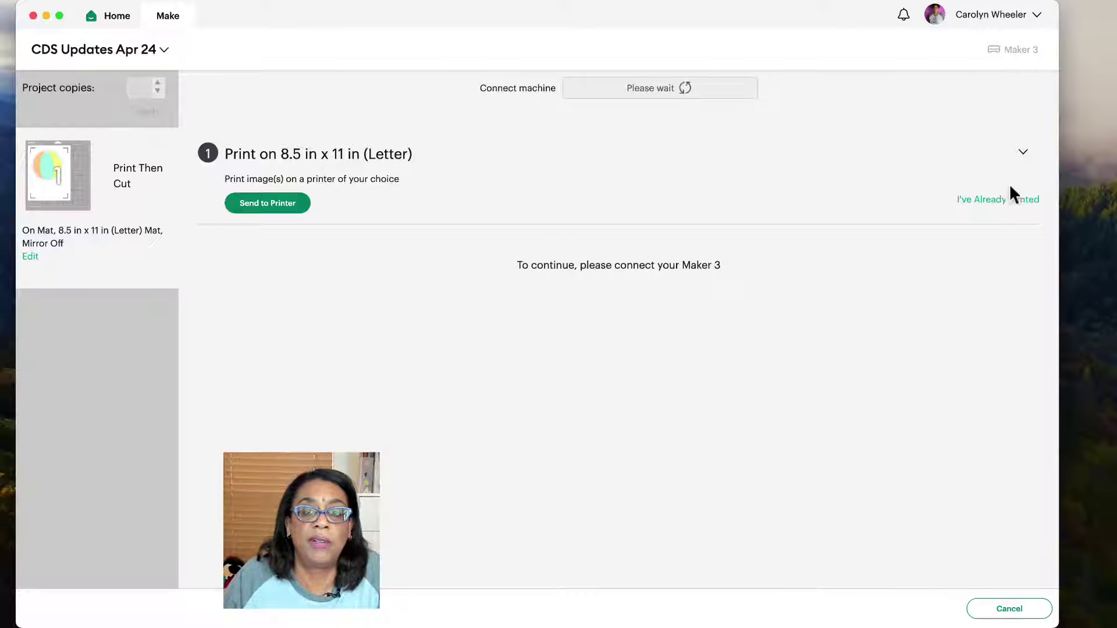
click(998, 199)
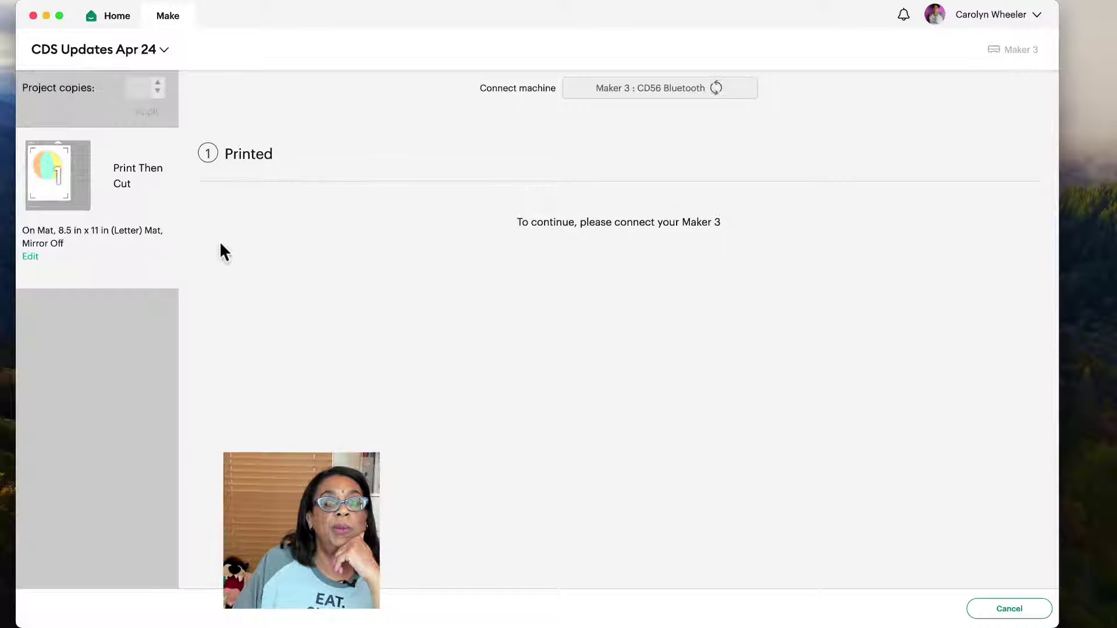
click(367, 300)
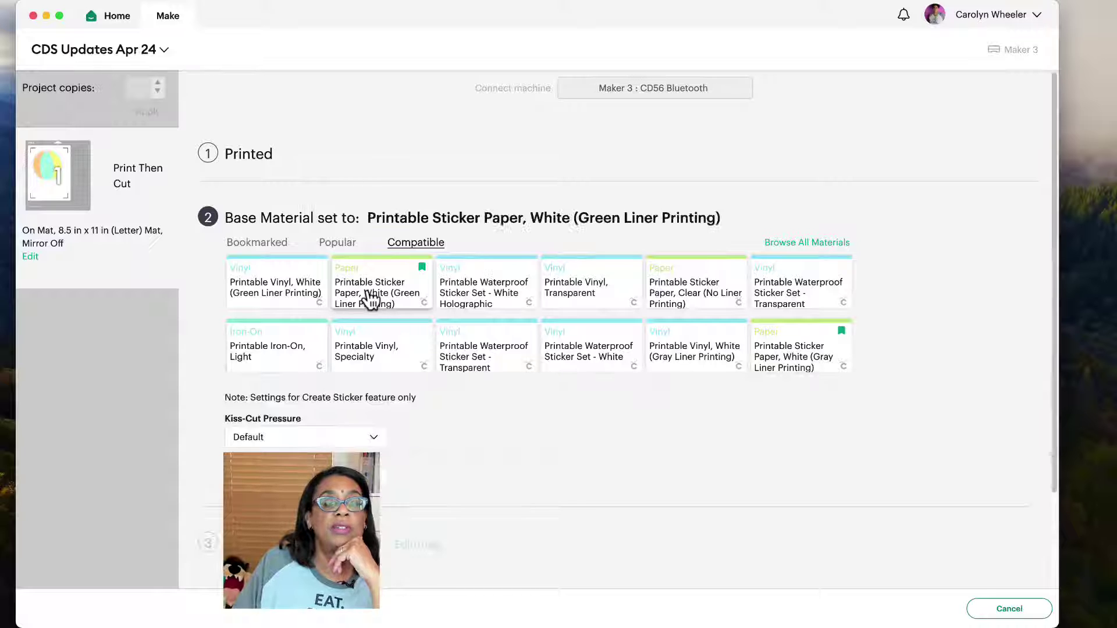
Examine the Kiss-Cut Pressure and Die-Cut Pressure options without changing them, and cancel the job back to the canvas.
scroll(556, 413, down, 2)
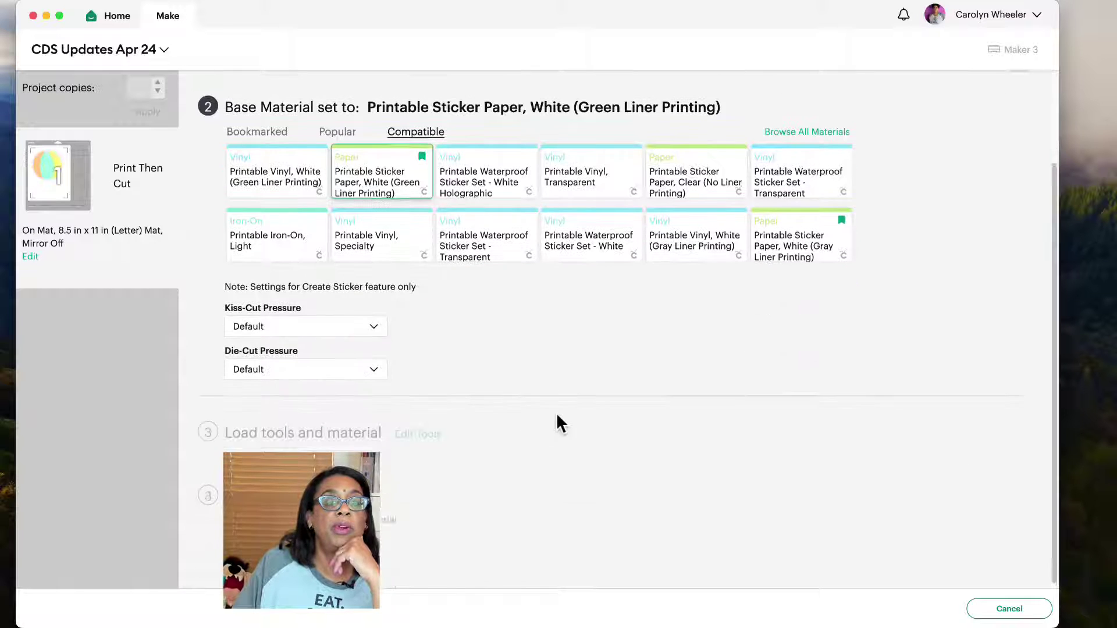
click(249, 325)
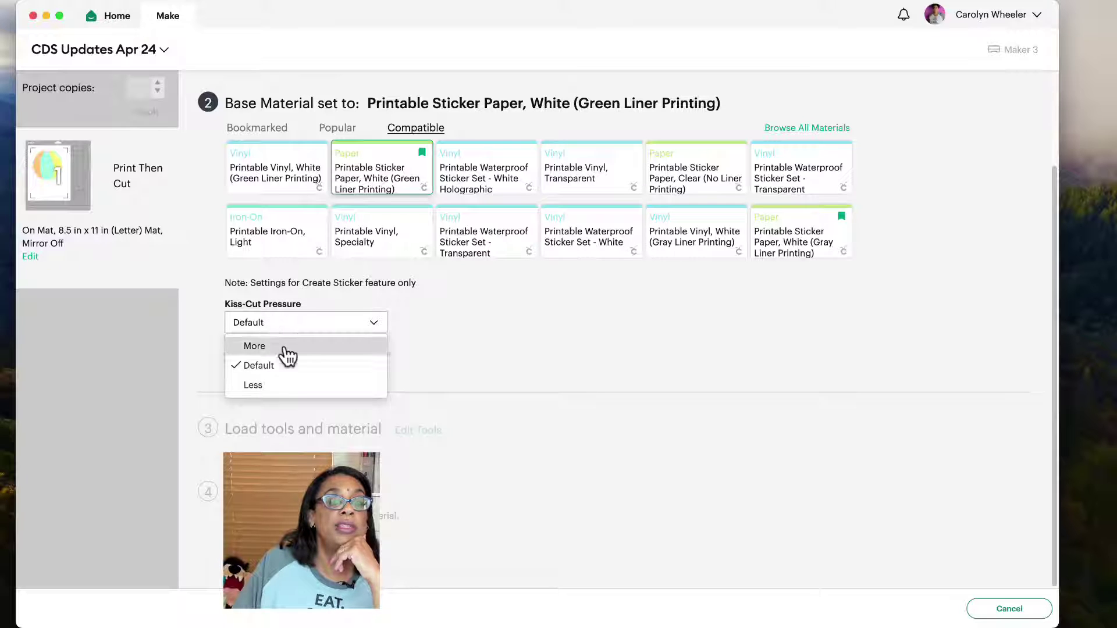
click(316, 304)
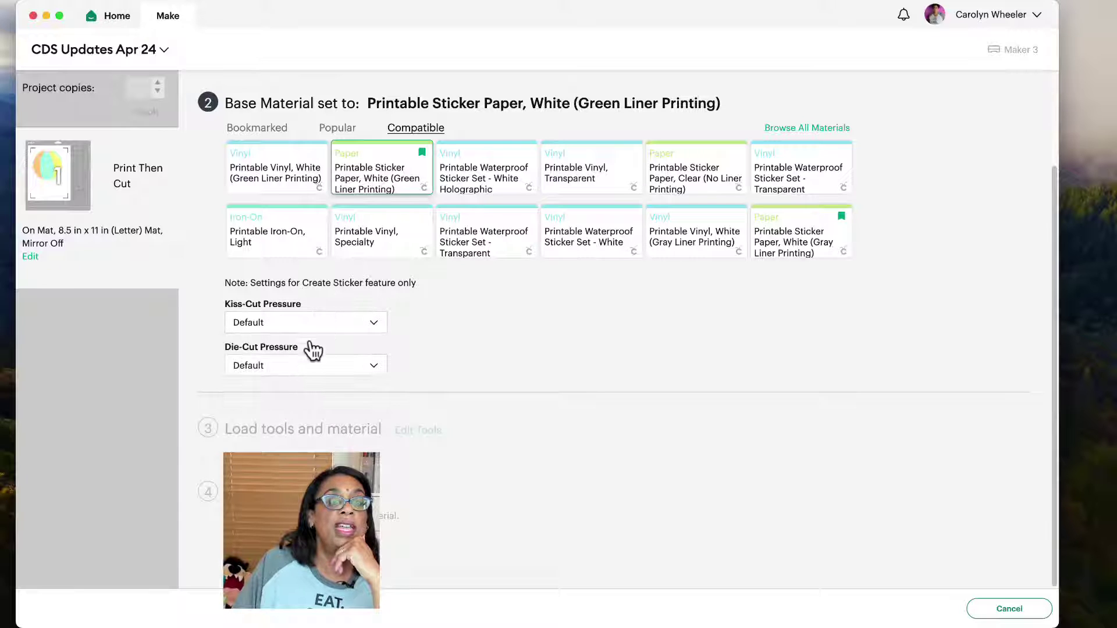
click(274, 372)
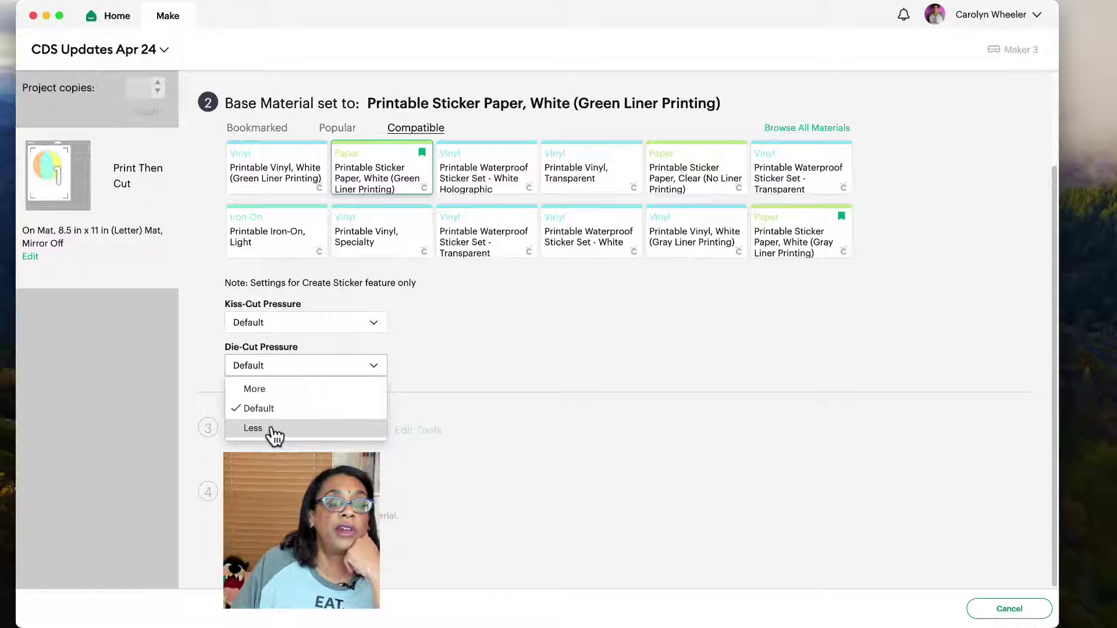
click(563, 365)
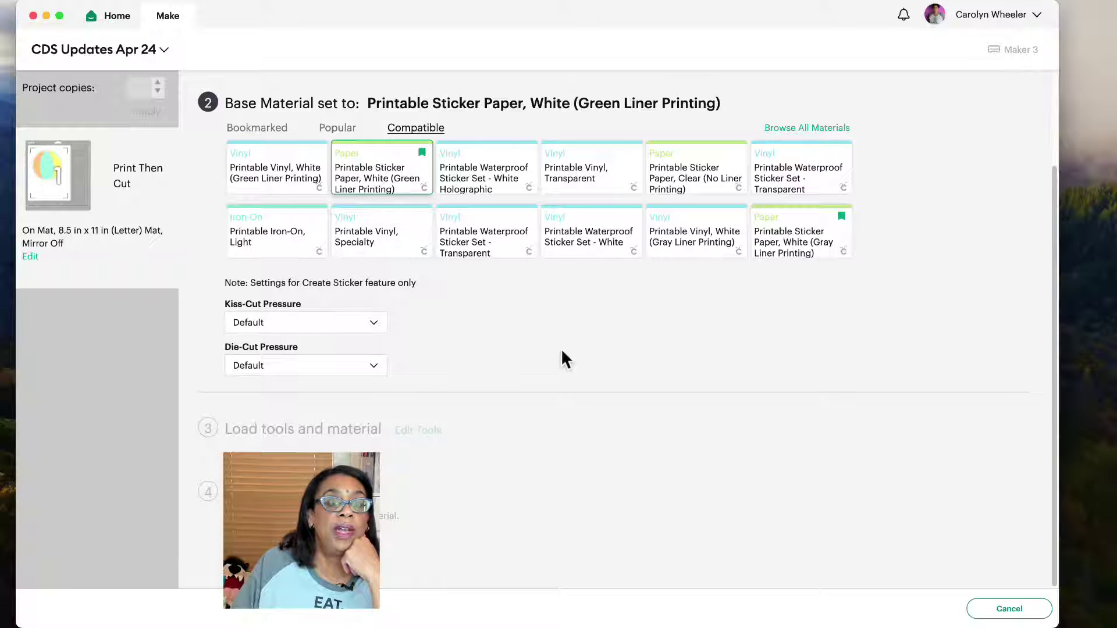
click(1011, 611)
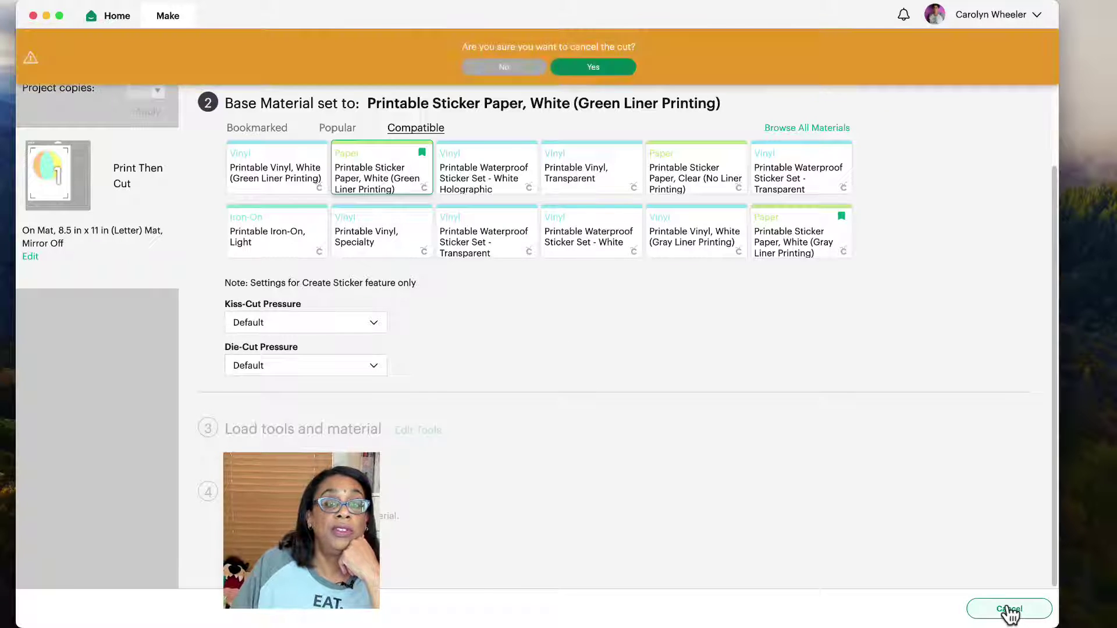
click(611, 67)
click(925, 616)
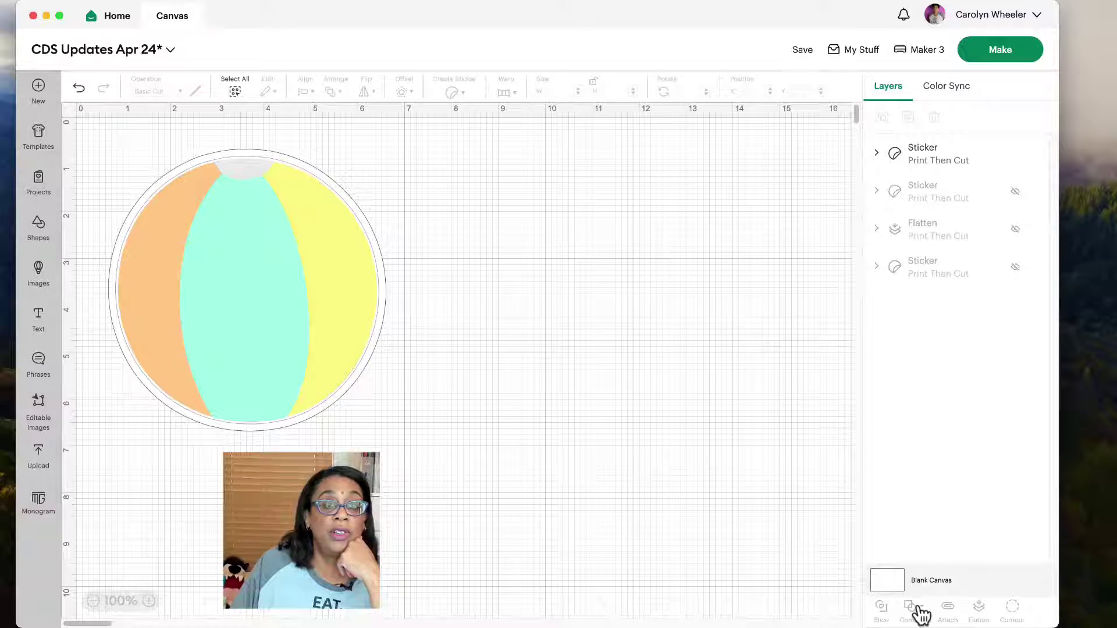
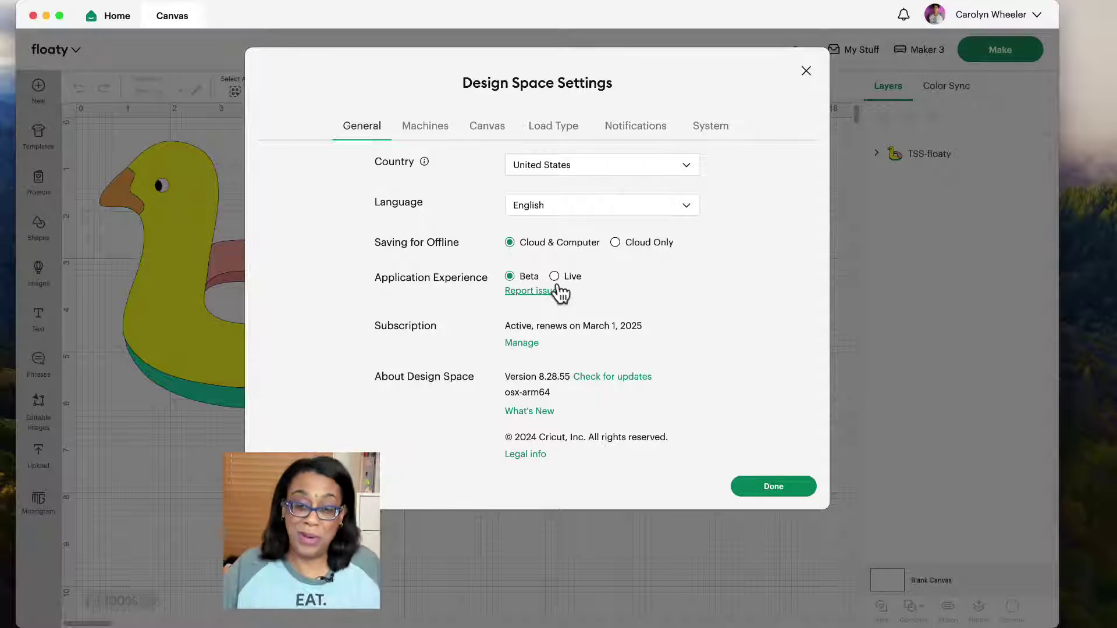
Close the Design Space settings and load TSS-floaty2.png from the Beach folder's Floaty subfolder for a new image upload.
click(774, 490)
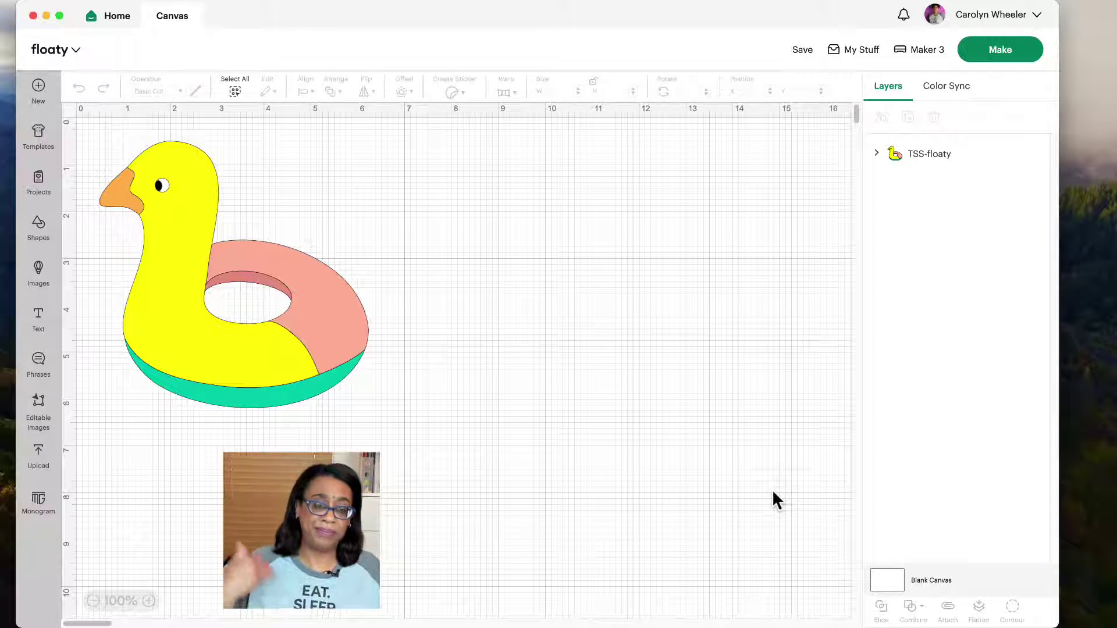
click(42, 453)
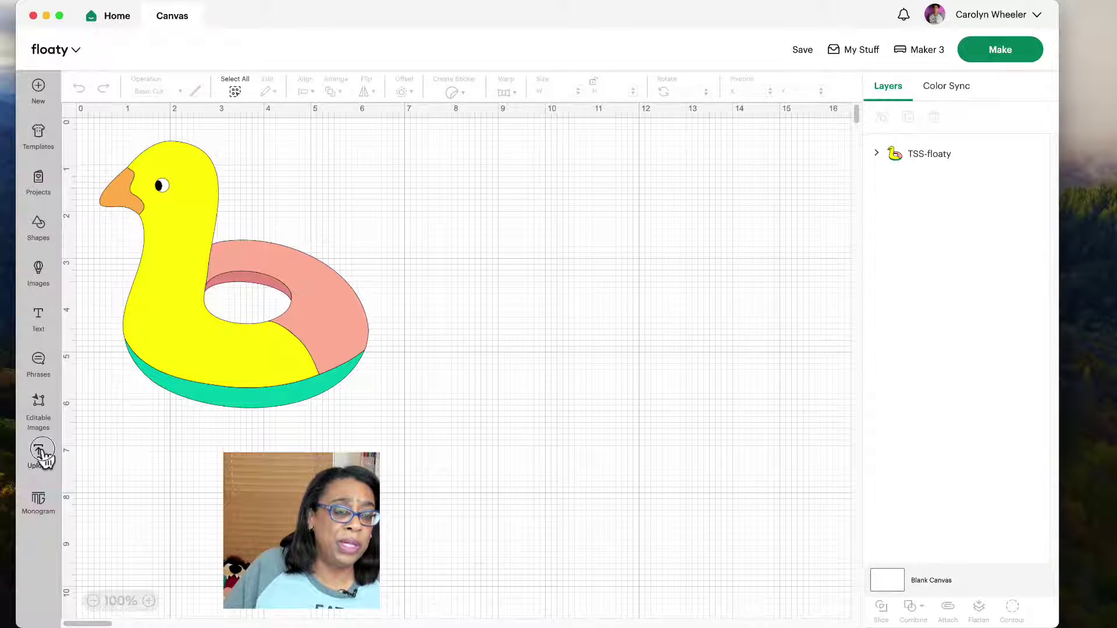
click(150, 241)
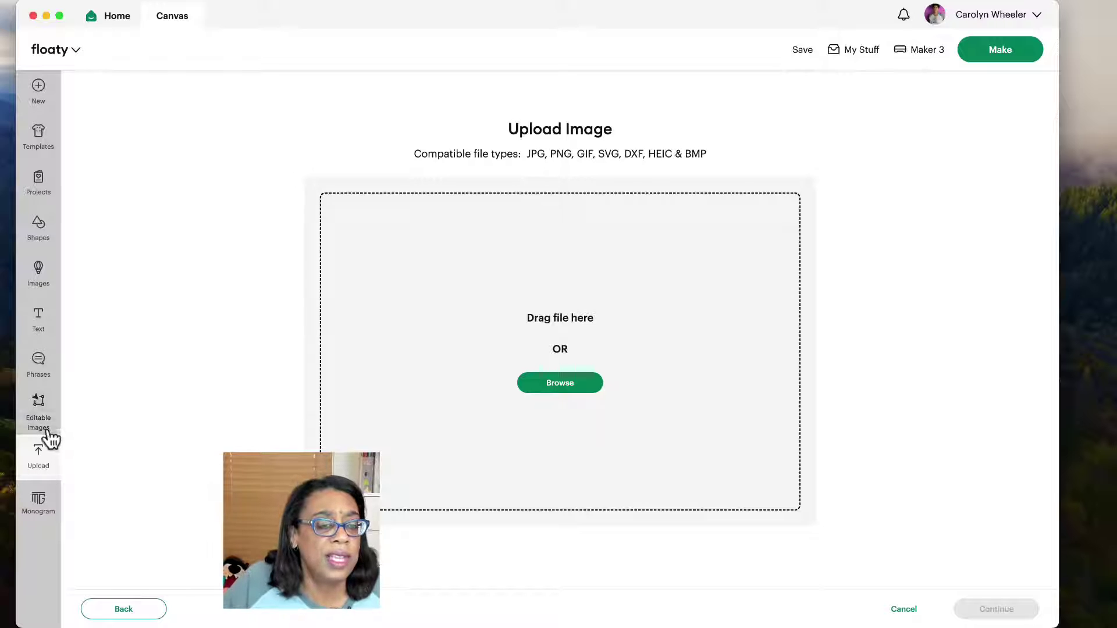
click(577, 388)
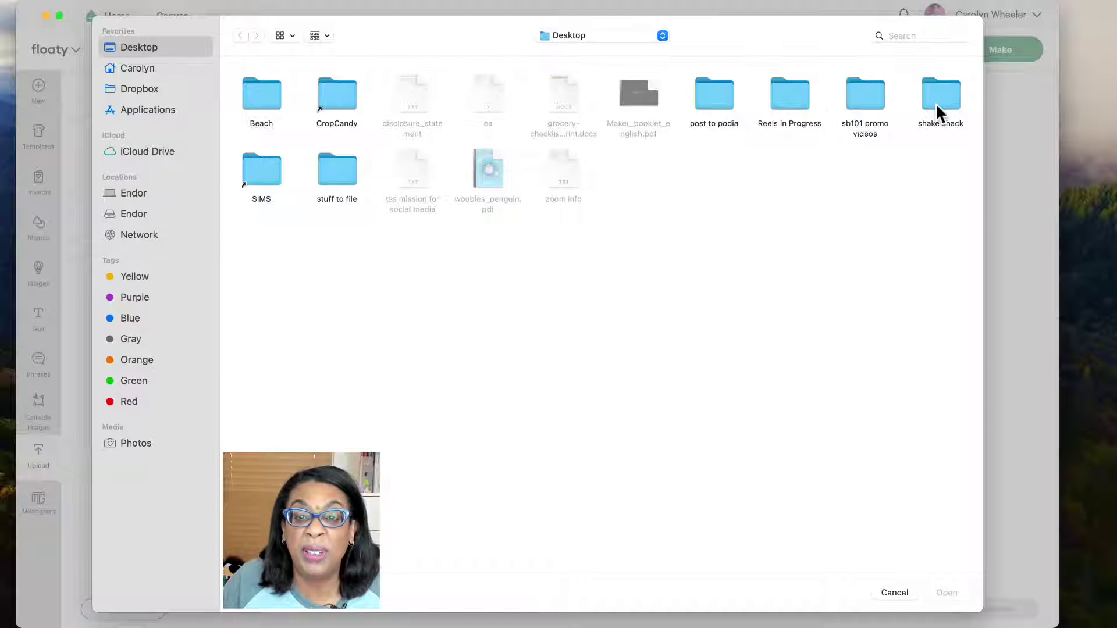
double_click(261, 103)
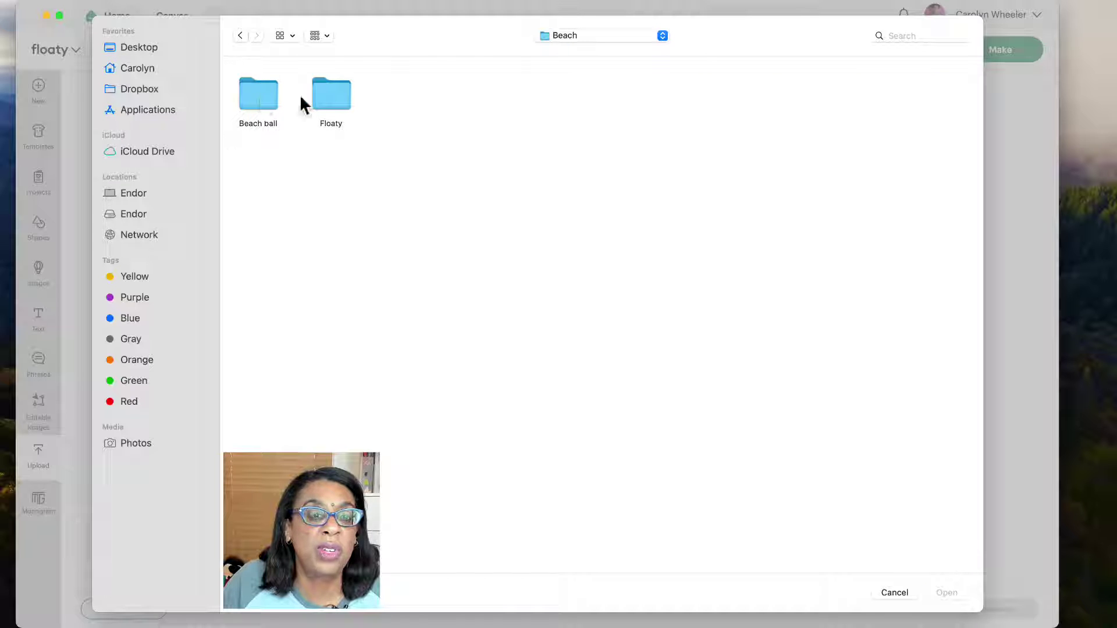
double_click(324, 99)
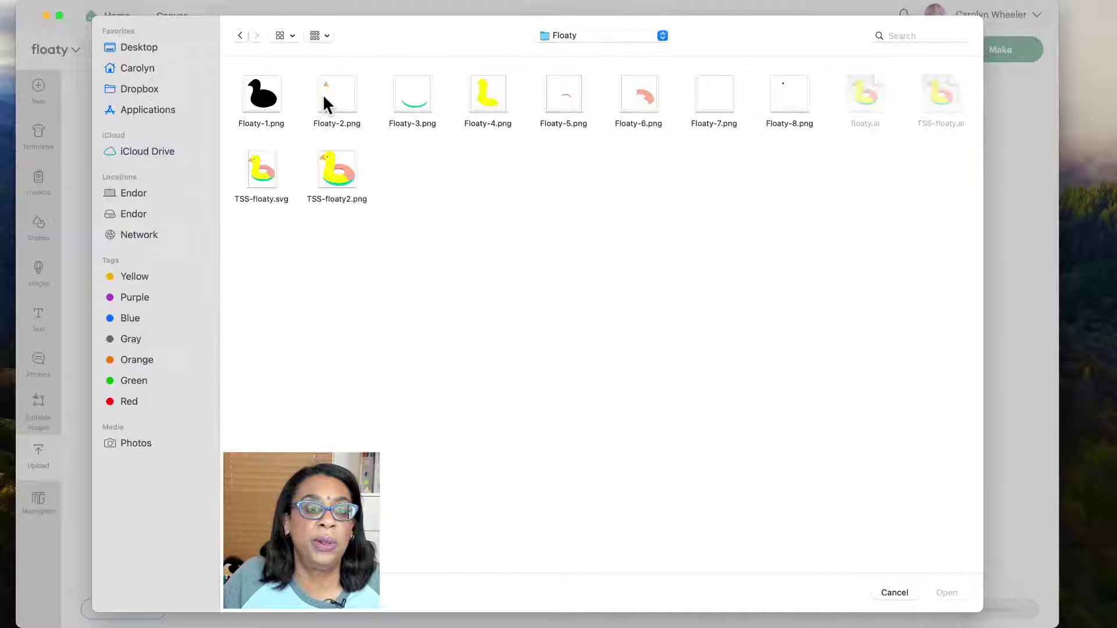
click(336, 176)
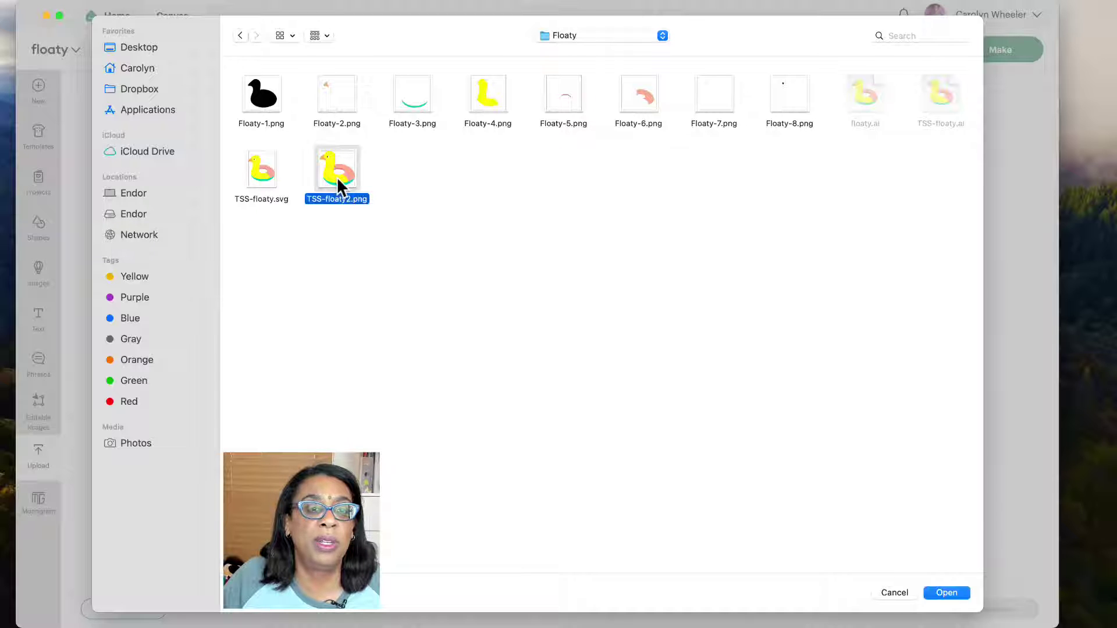
click(948, 595)
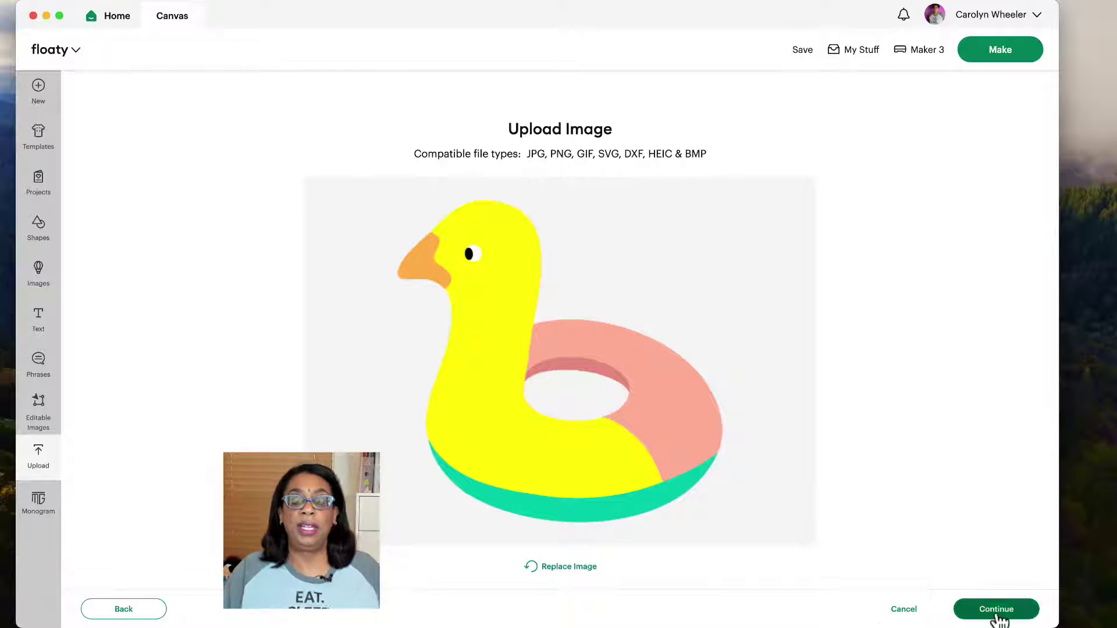
Accept the floaty image without removing any background, choose to convert it to Multiple Layers, and dismiss the feature introduction.
click(994, 617)
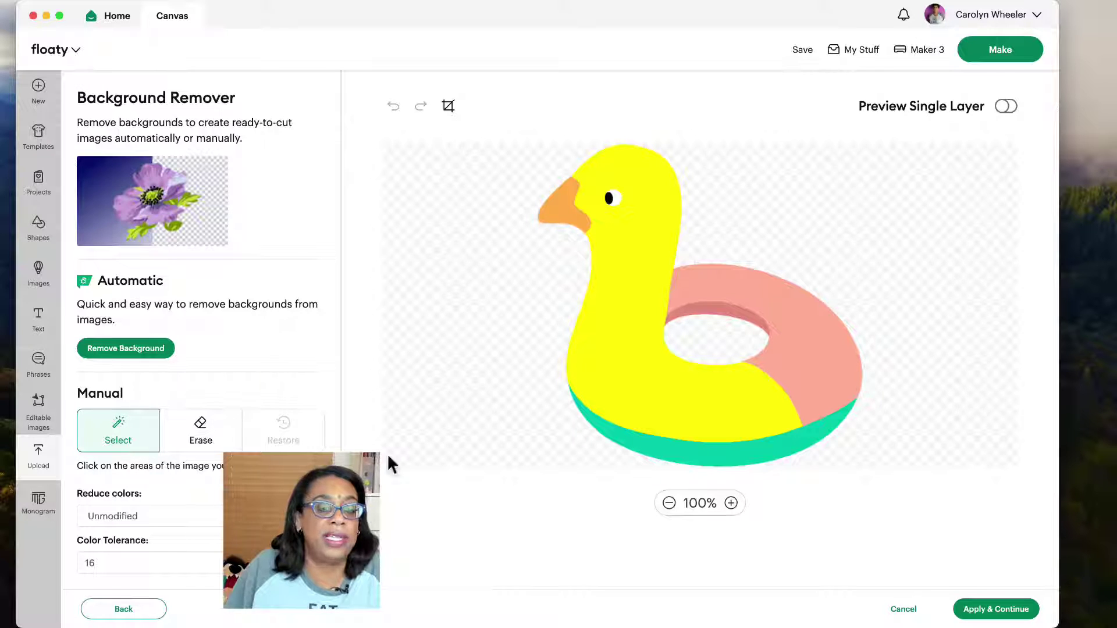
click(987, 610)
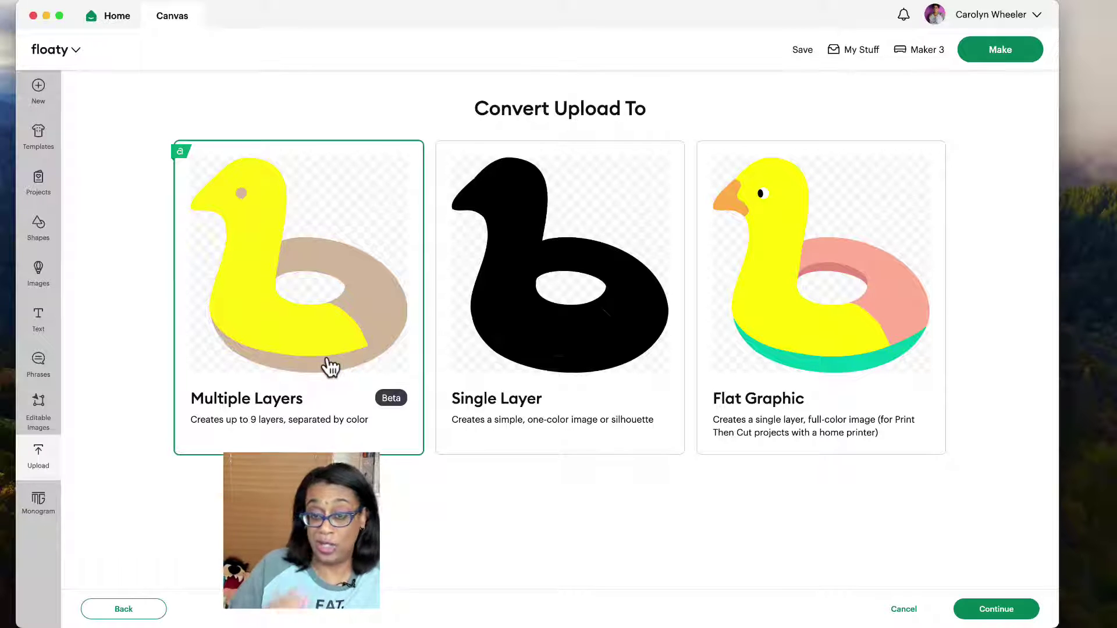
click(971, 616)
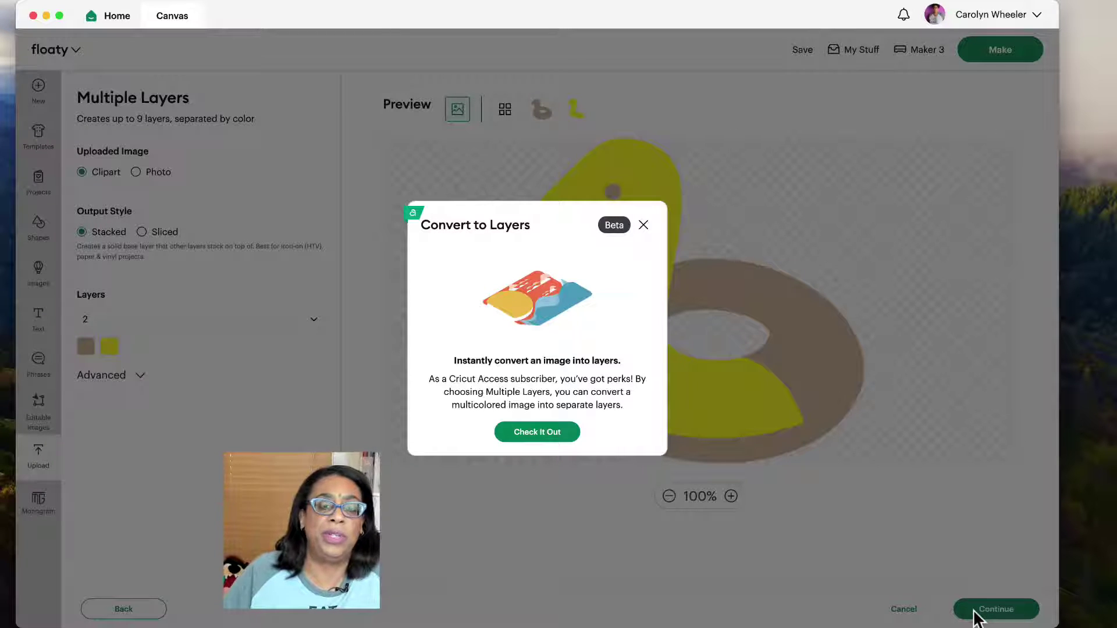
click(568, 430)
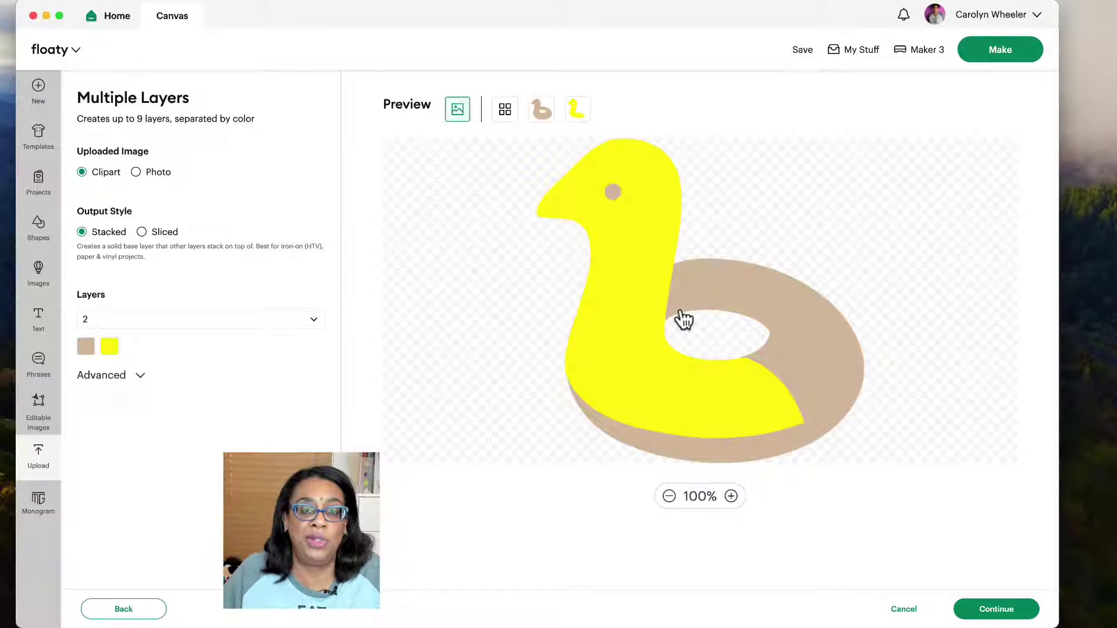
Examine the floaty's brown and yellow layers individually, side by side, and combined in the conversion preview.
click(545, 121)
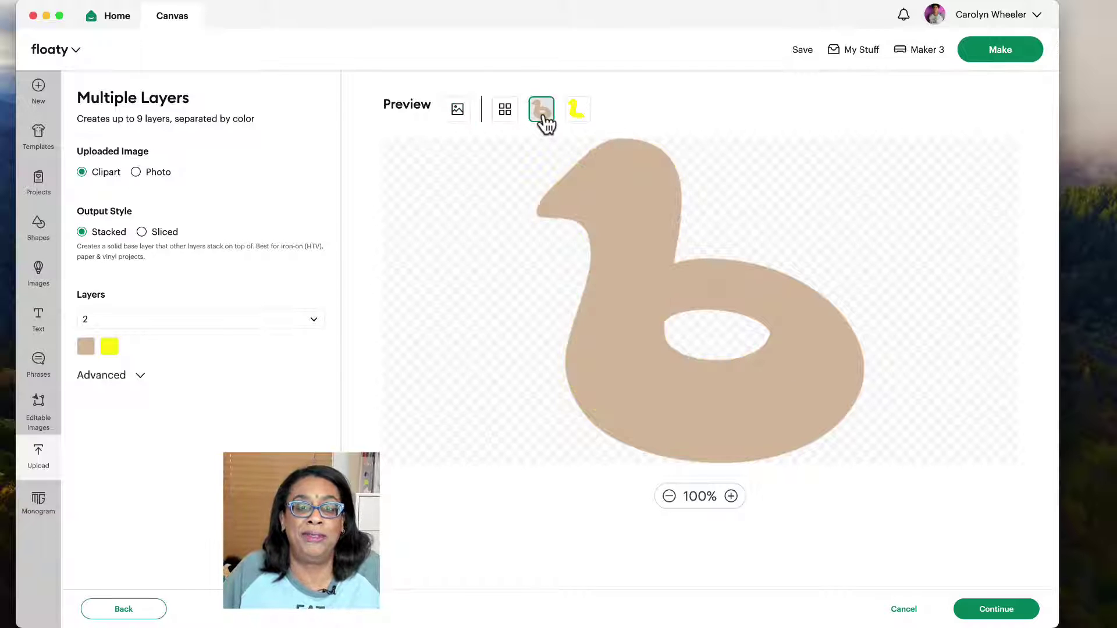
click(578, 122)
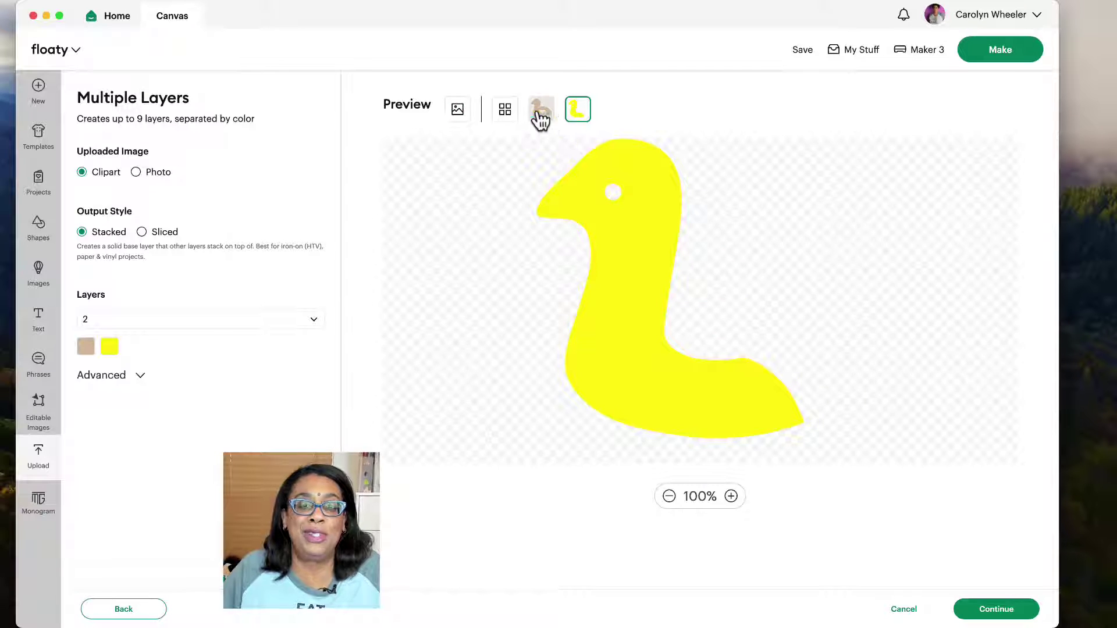
click(505, 116)
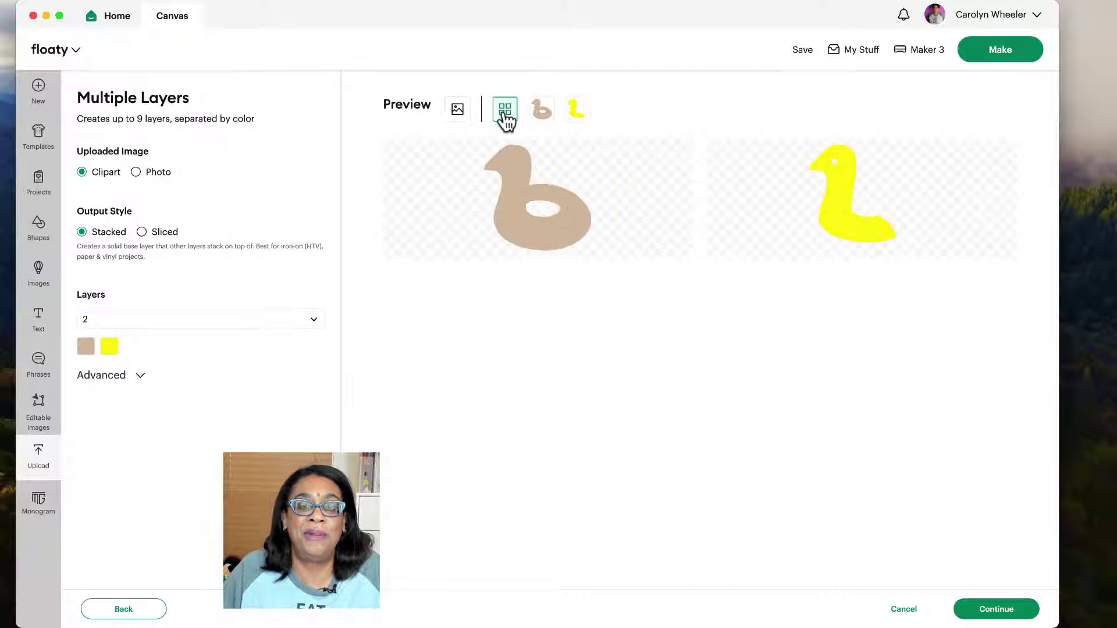
click(457, 111)
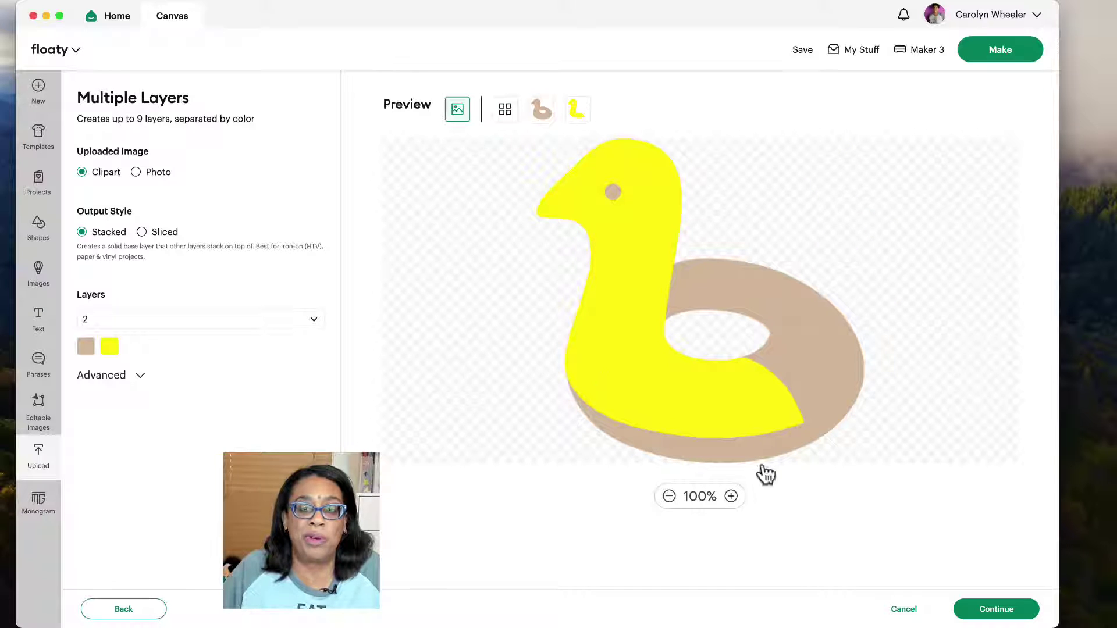
click(504, 110)
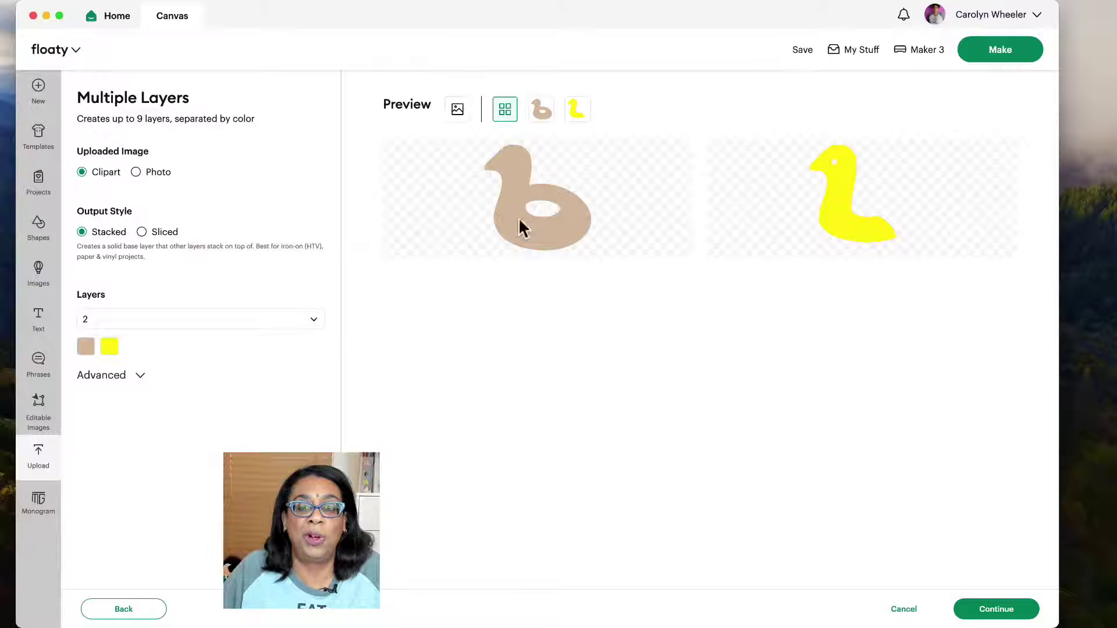
click(542, 112)
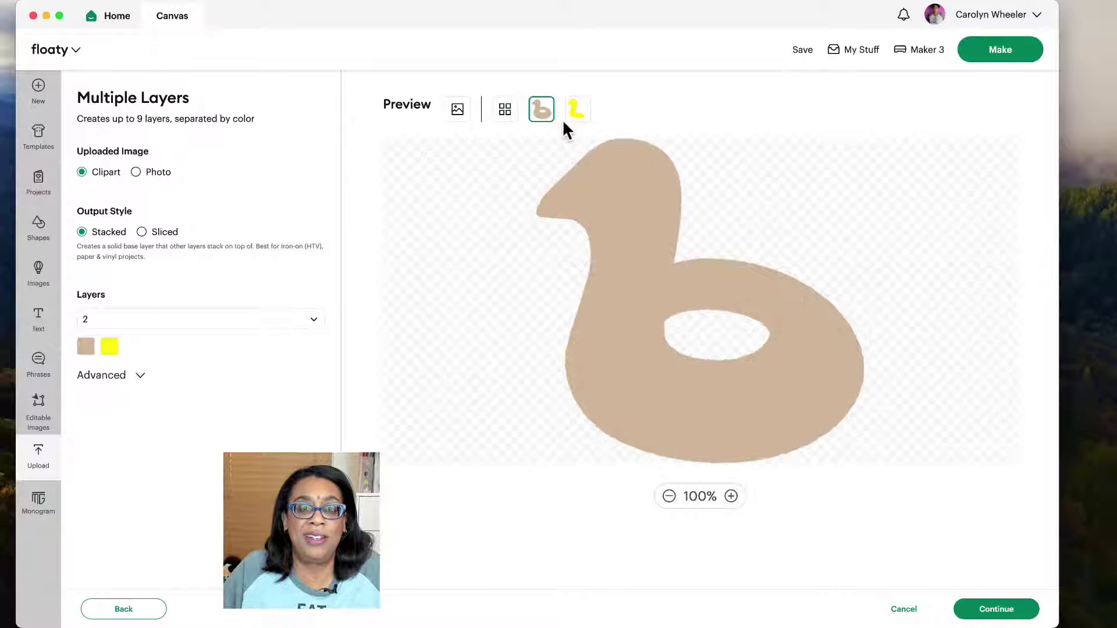
Preview the floaty's yellow layer alone, then both layers side by side and the combined image.
click(577, 112)
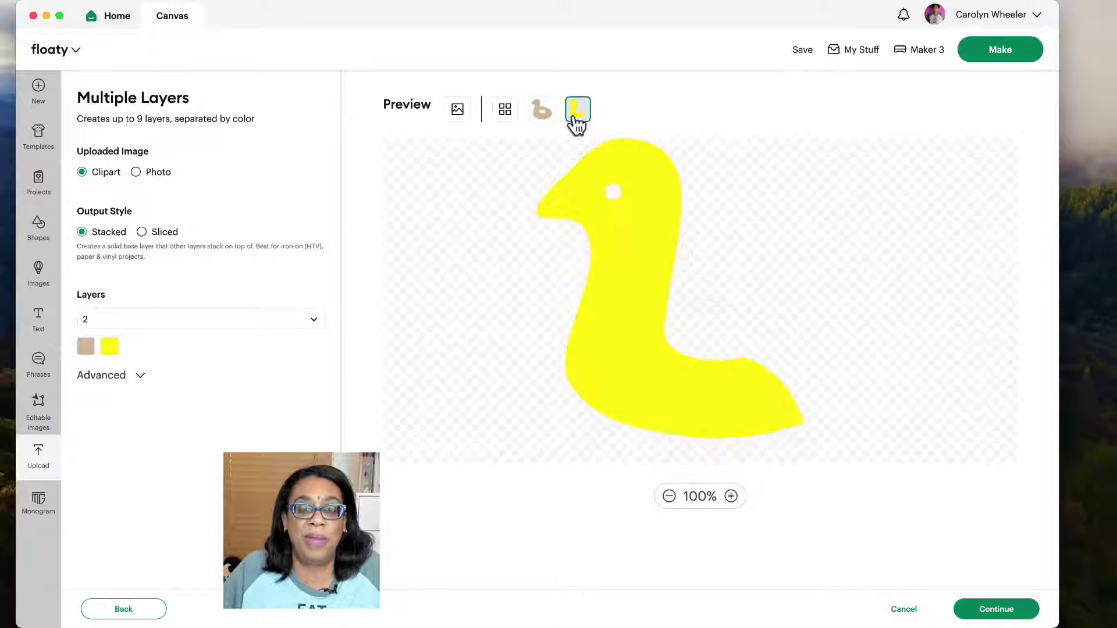
click(506, 117)
click(460, 114)
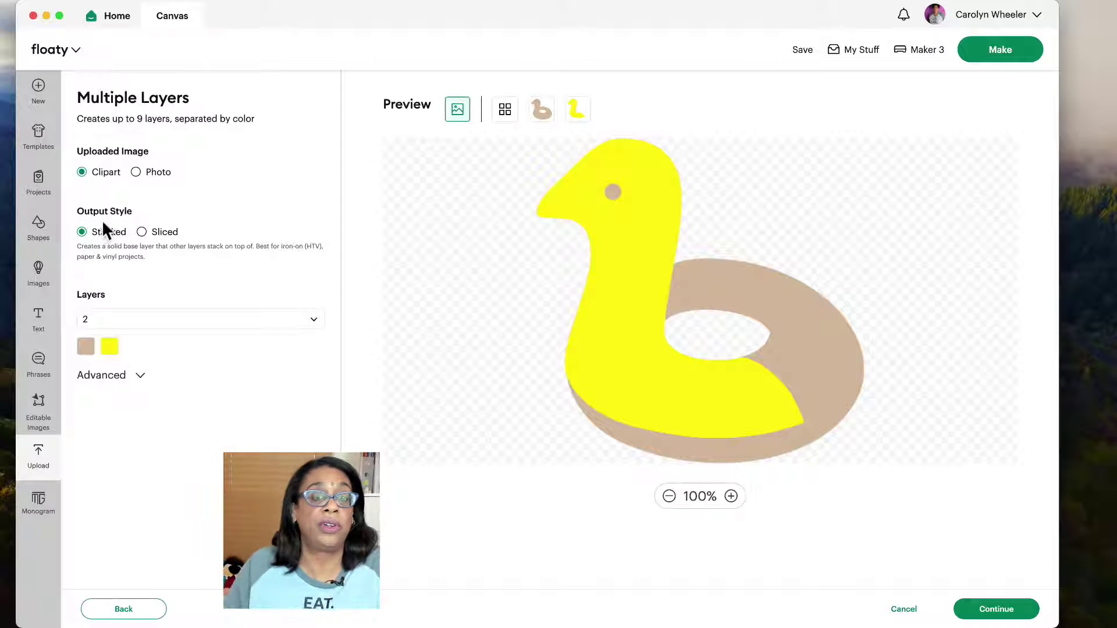
Preview the Sliced output style, return to Stacked, and set the number of layers to 7.
click(141, 233)
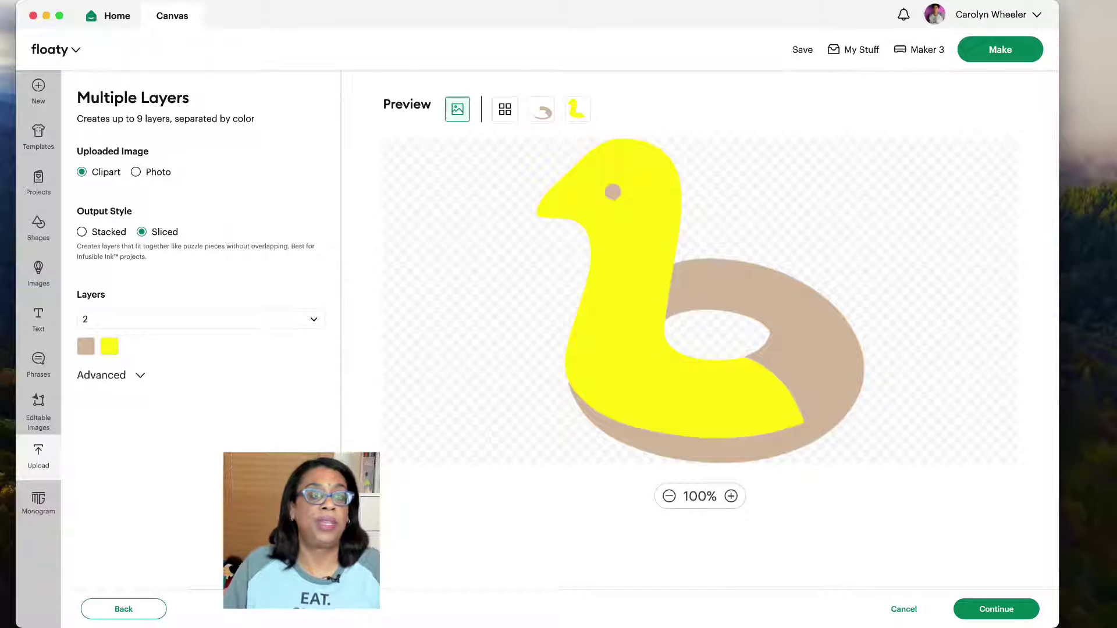
click(81, 233)
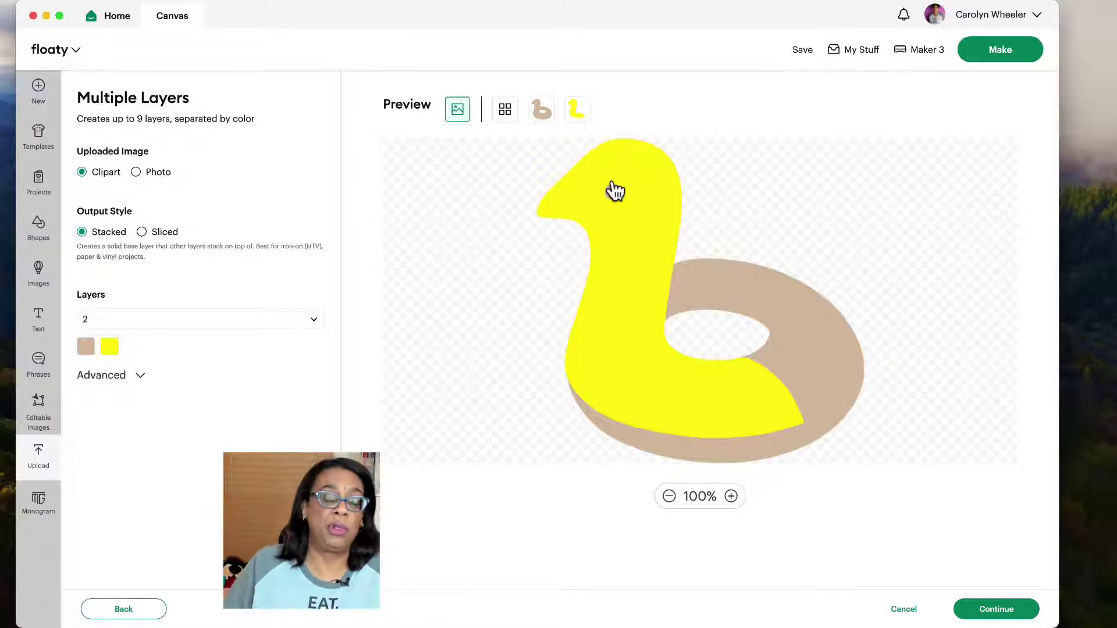
click(153, 323)
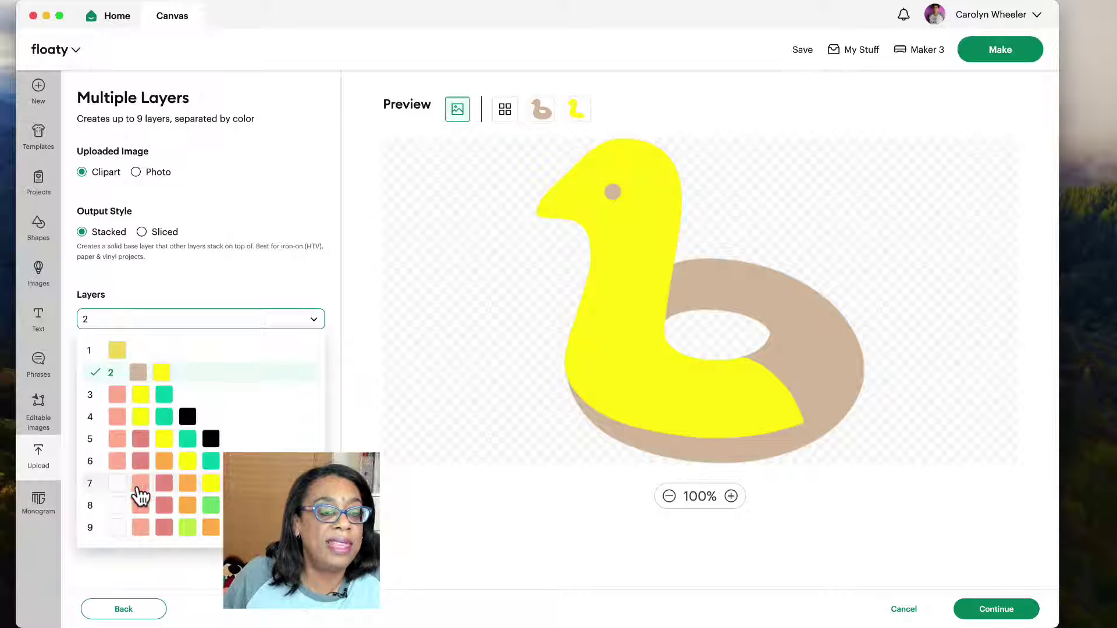
click(116, 483)
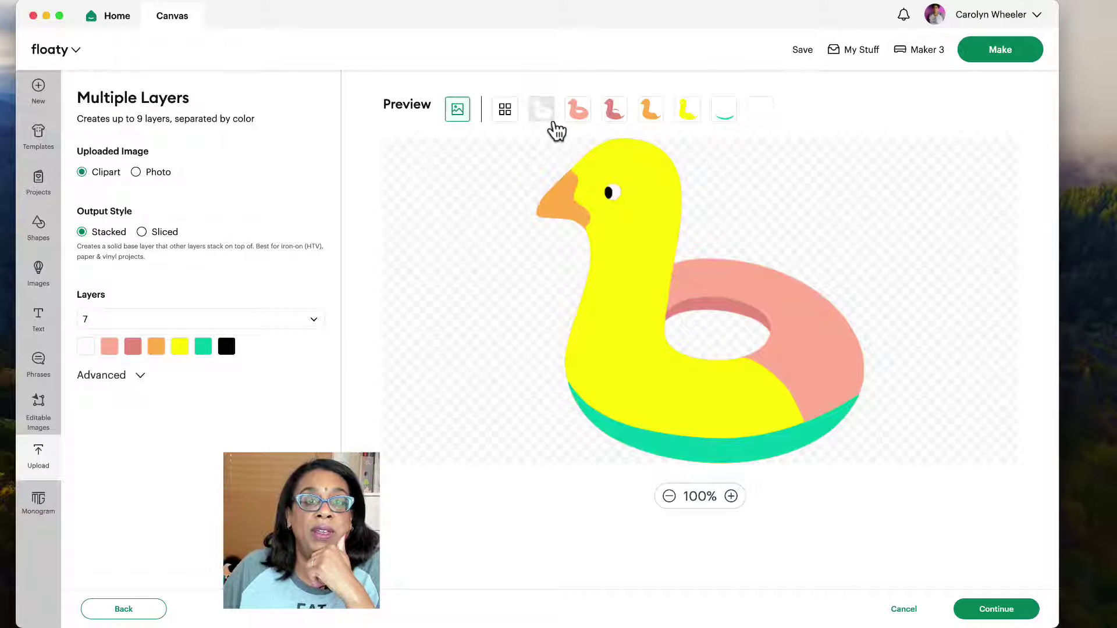
Examine each of the seven stacked color layers individually, side by side, and combined in the preview.
click(545, 119)
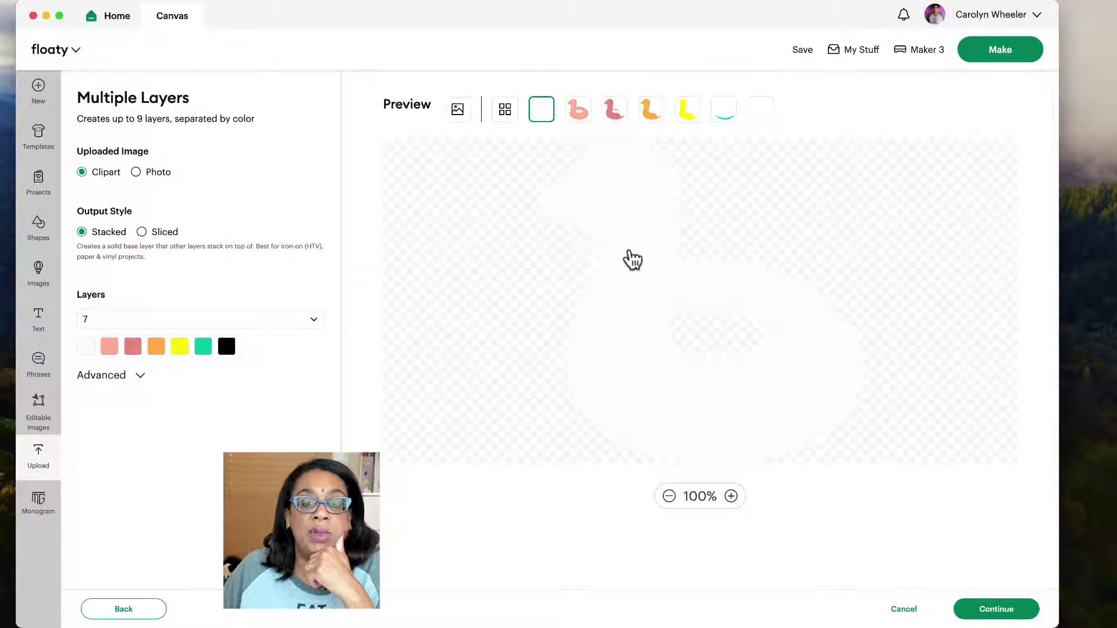
click(578, 117)
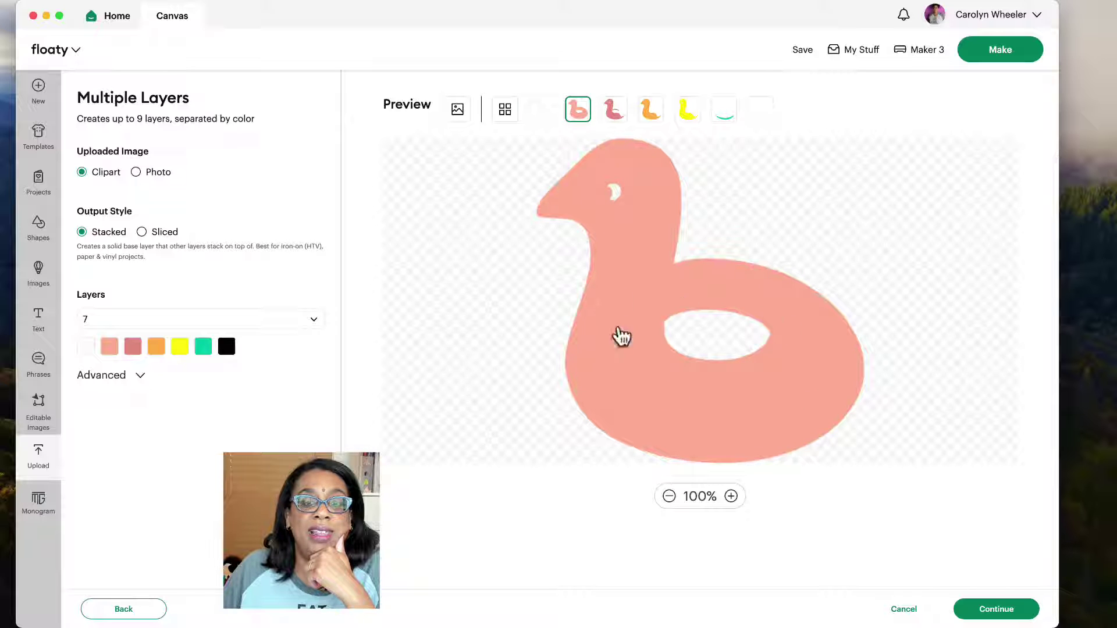
click(615, 113)
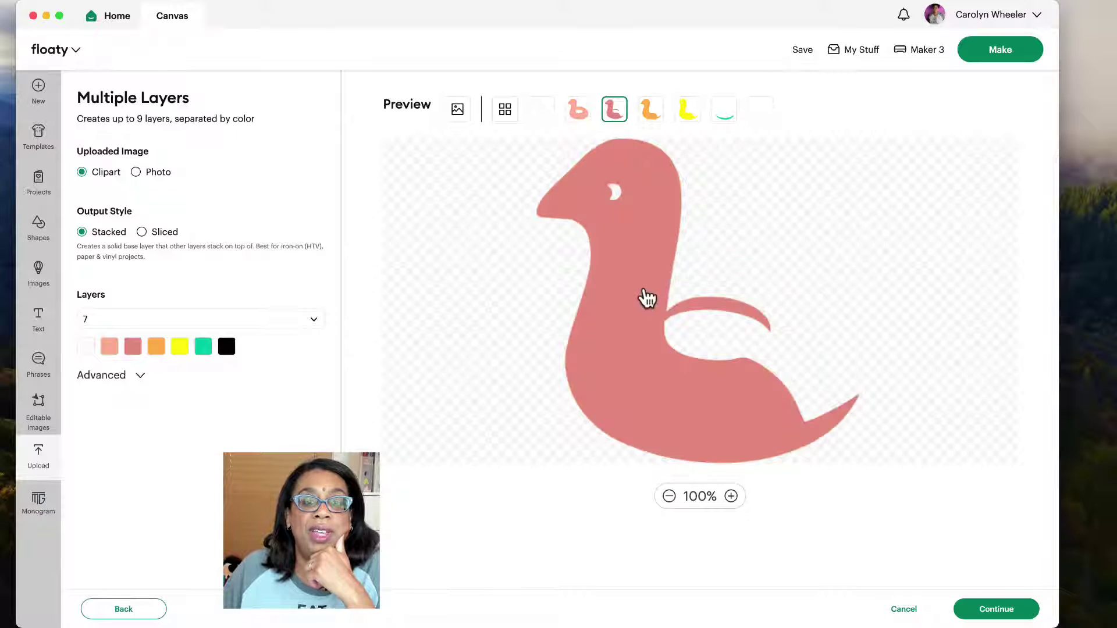
click(658, 116)
click(686, 116)
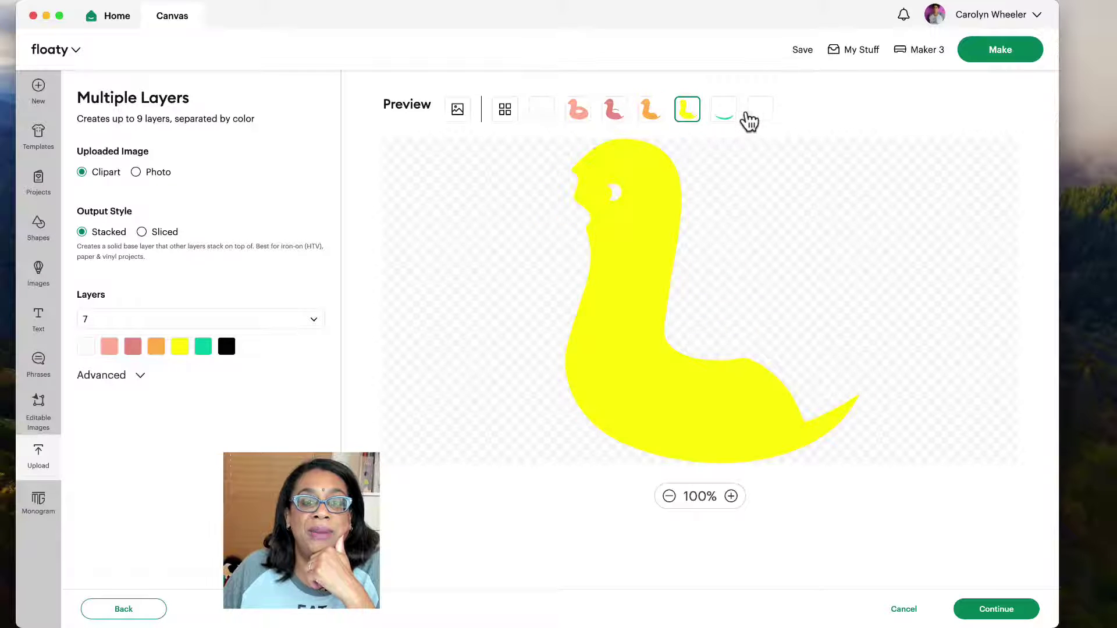
click(727, 115)
click(759, 119)
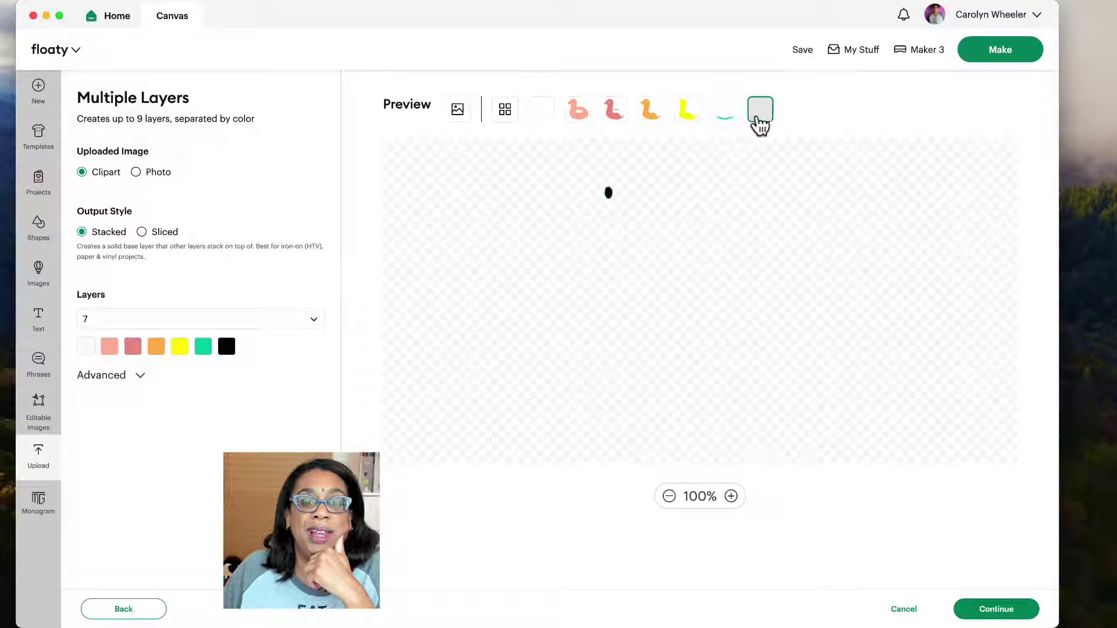
click(505, 111)
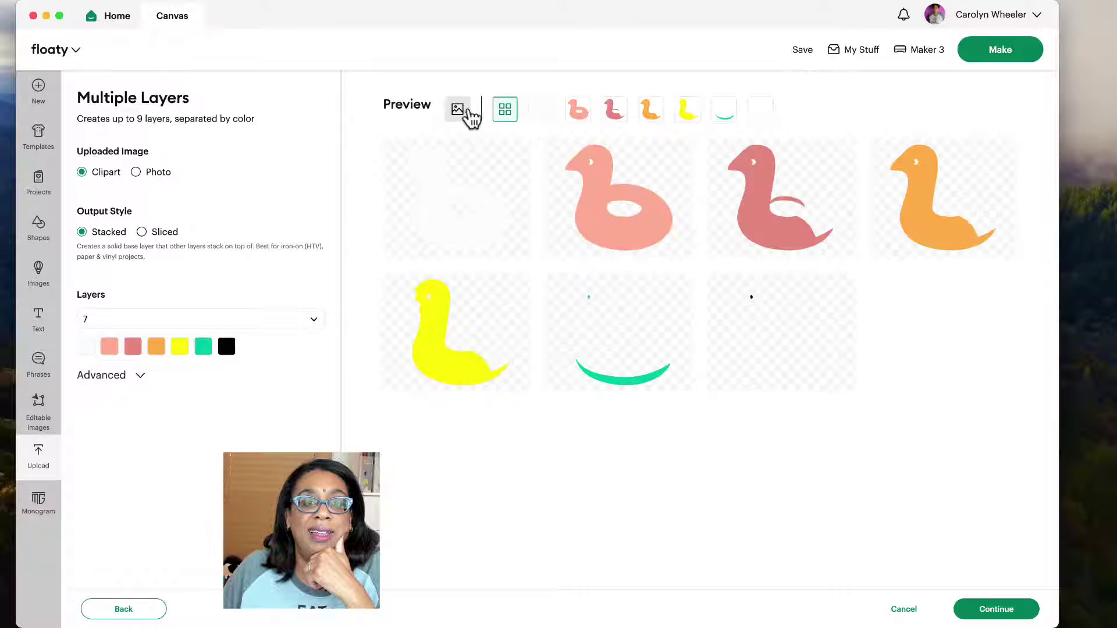
click(460, 113)
click(506, 113)
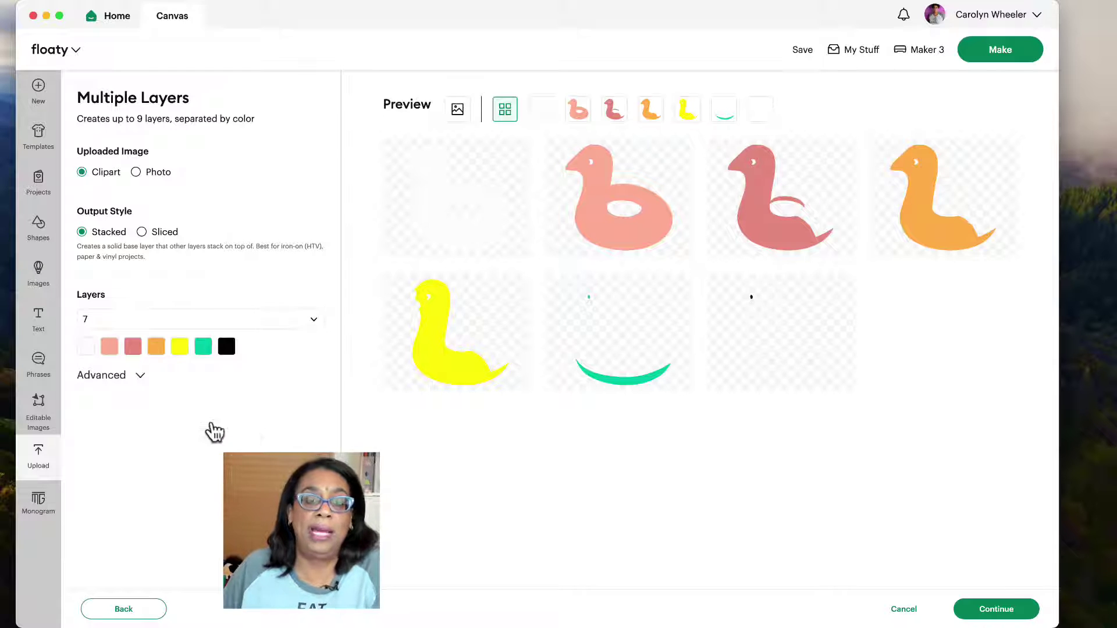
click(458, 110)
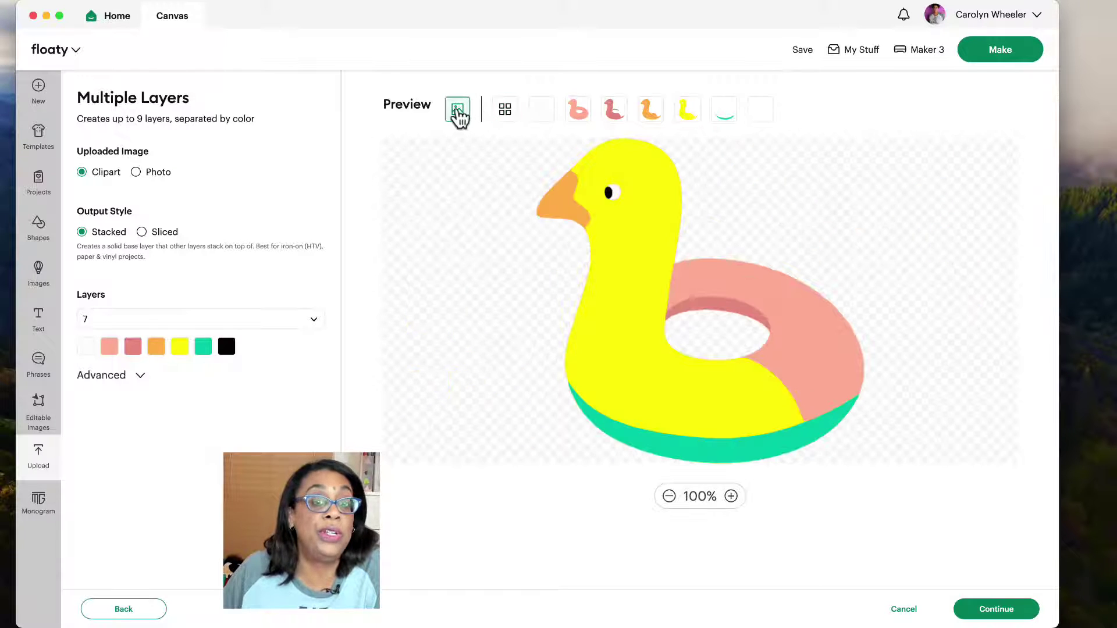
Change the output style to Sliced and examine the seven sliced layers side by side and individually.
click(141, 233)
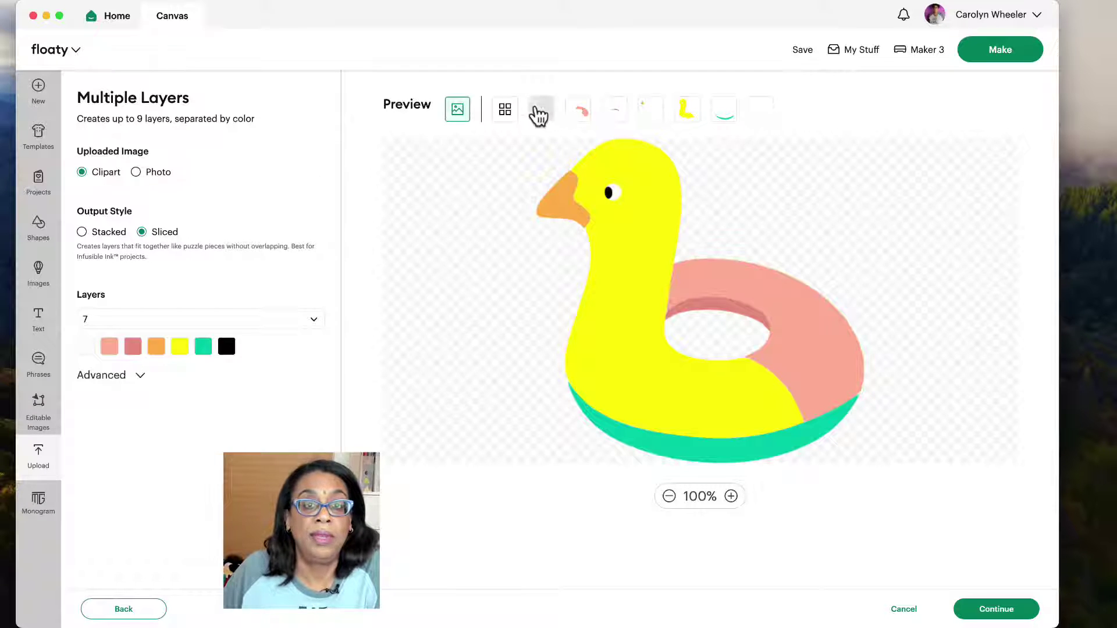
click(505, 113)
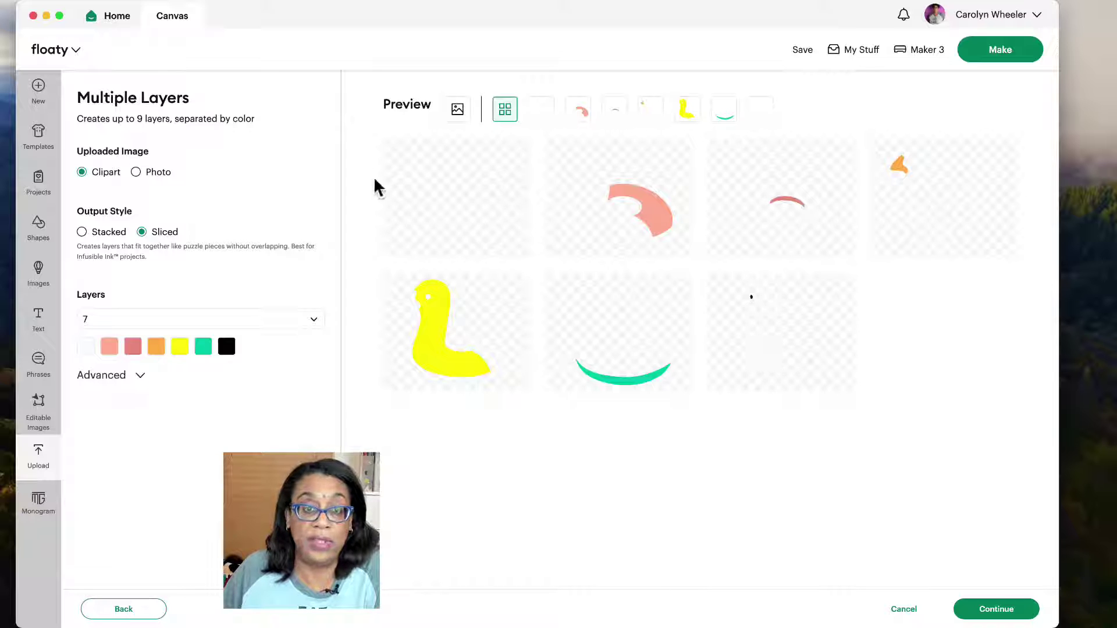
click(534, 119)
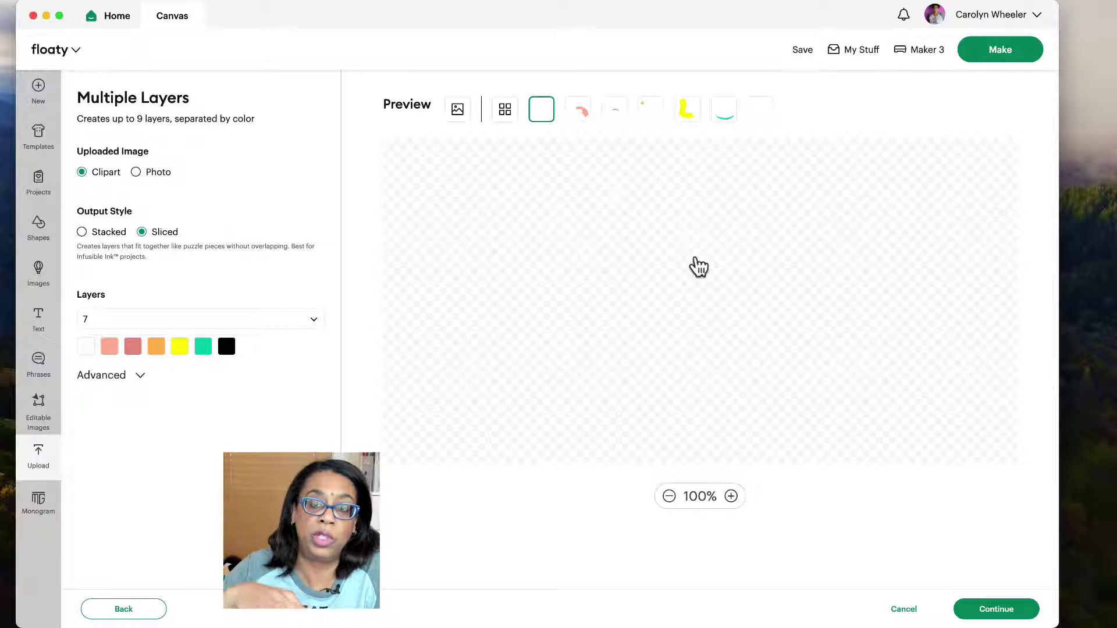
click(584, 115)
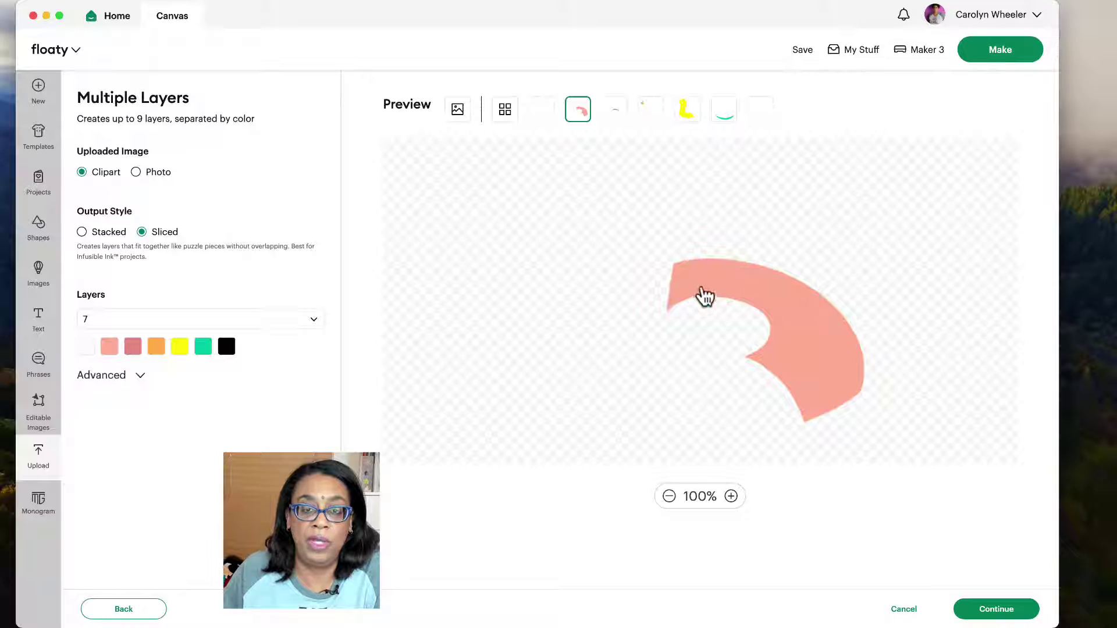
click(615, 112)
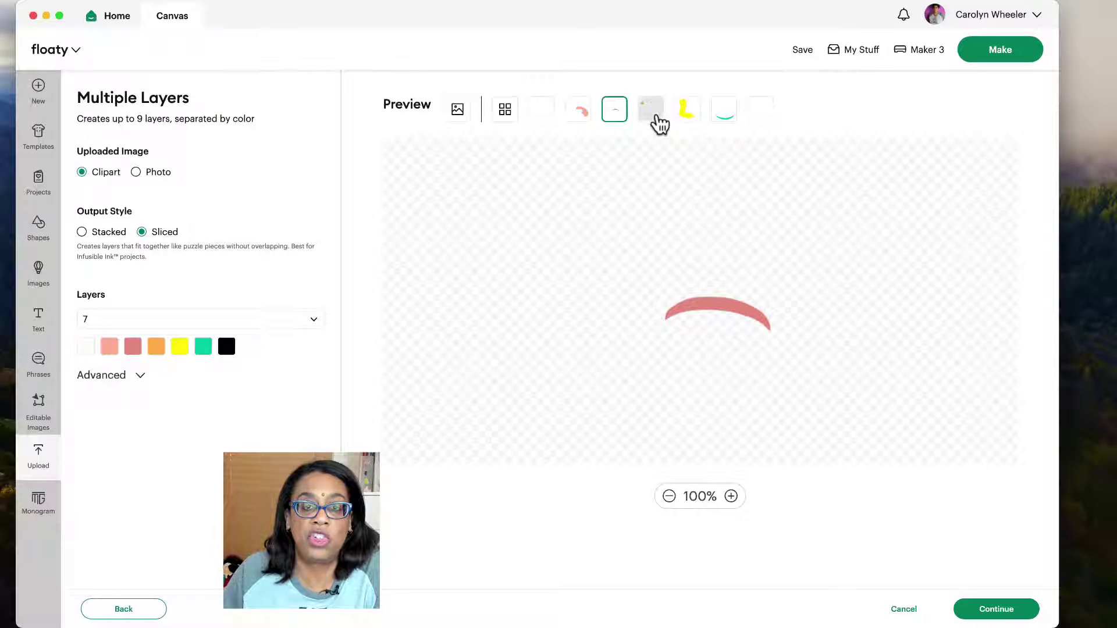
click(655, 119)
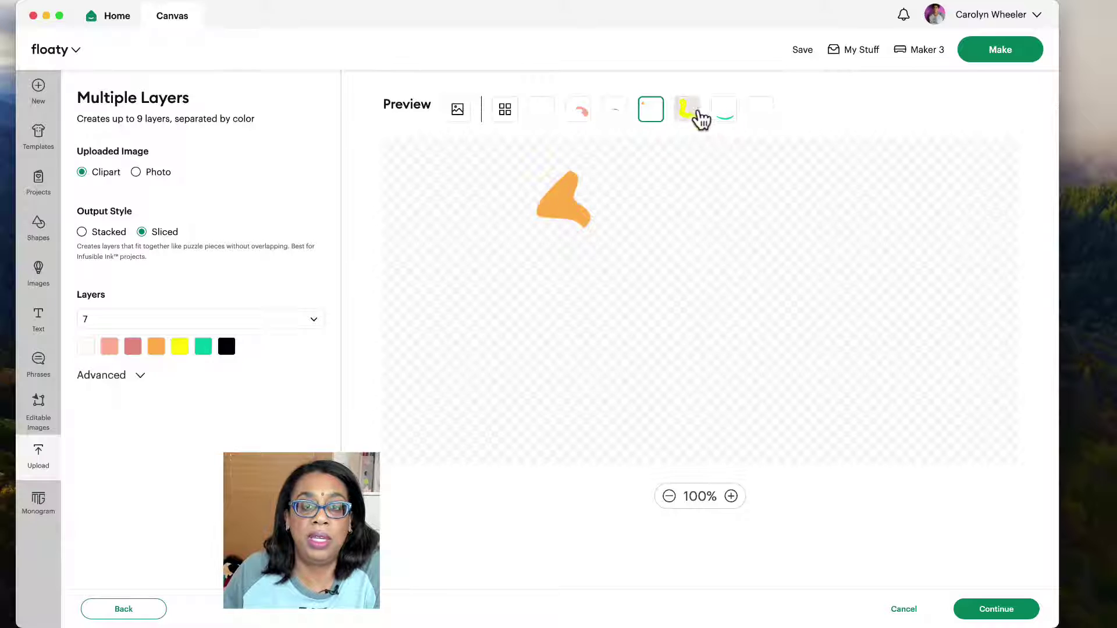
click(692, 116)
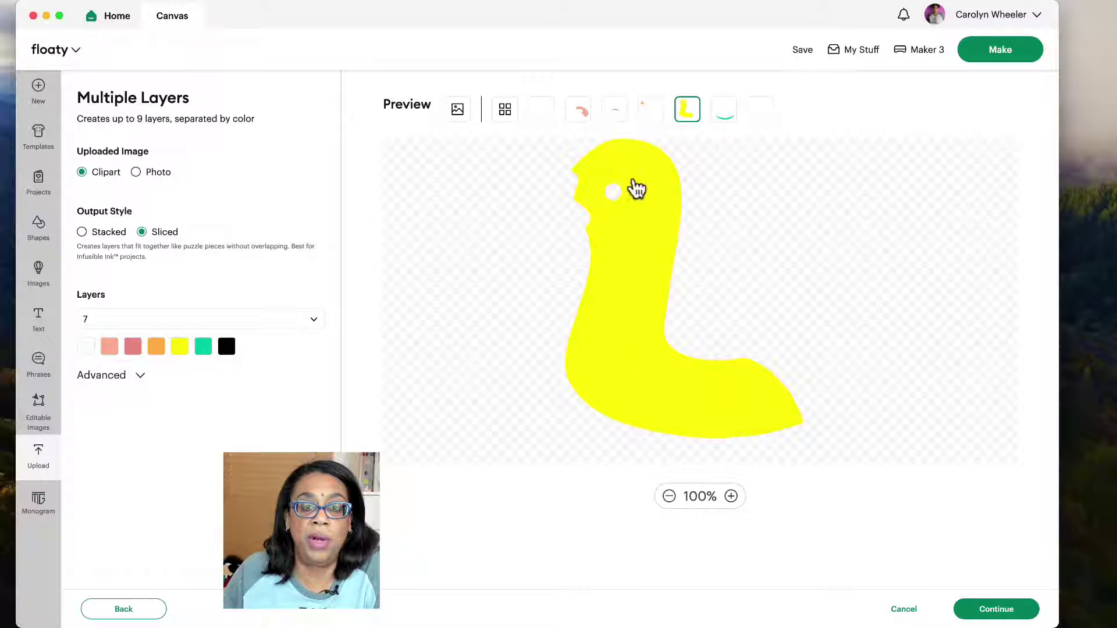
click(723, 117)
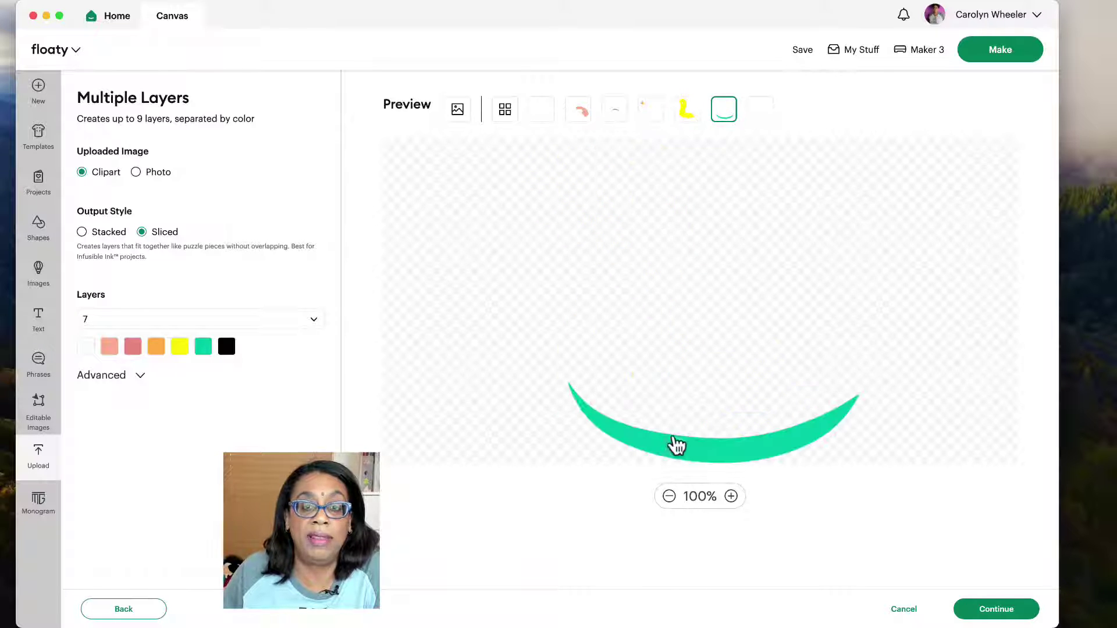
click(761, 113)
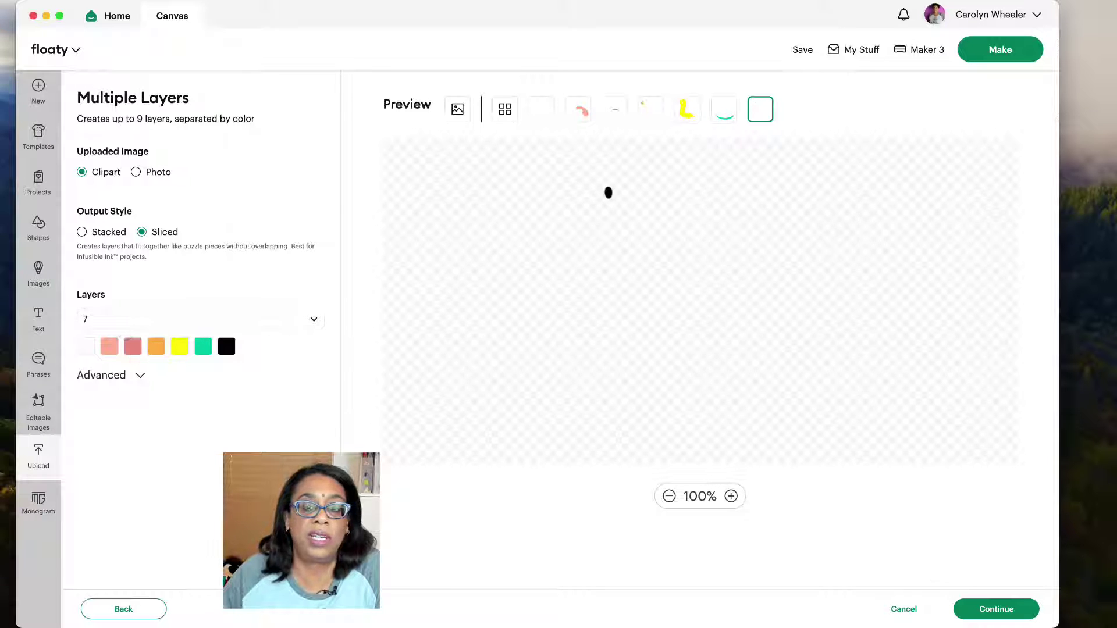
Upload the sliced TSS-floaty2 image and place it beside the original floaty, enlarged to about 5.6 by 5.55 in.
click(992, 611)
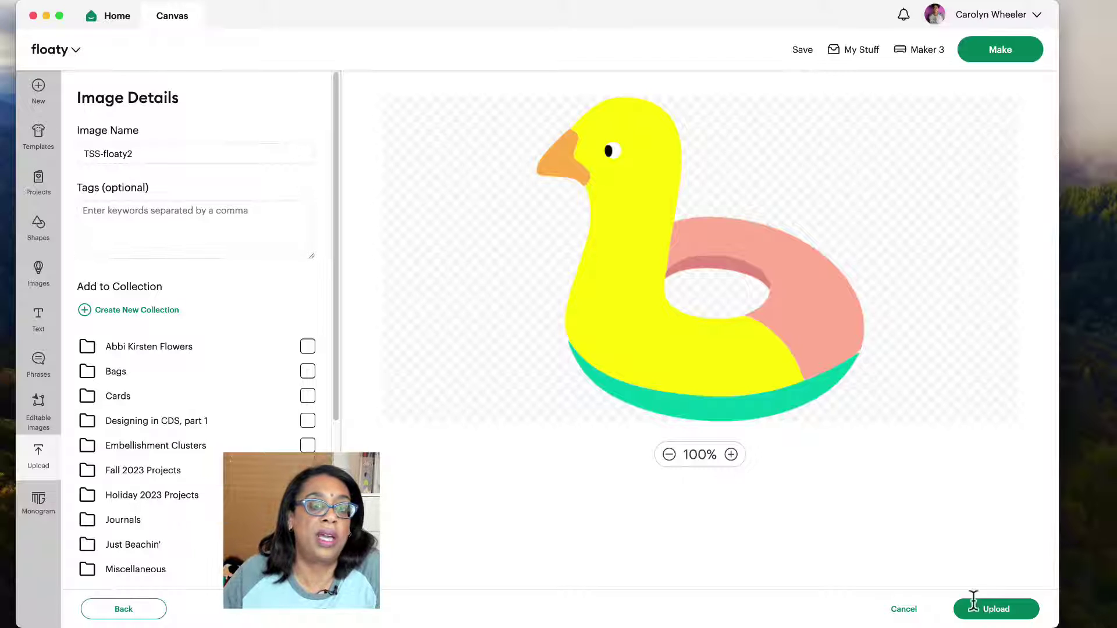
click(993, 611)
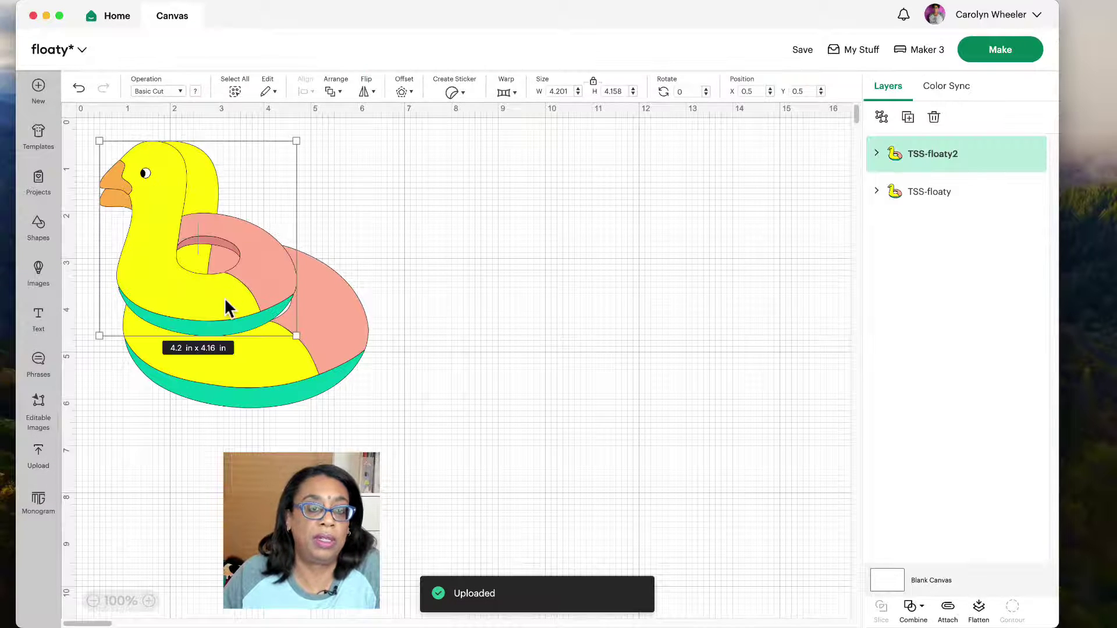
drag(224, 307, 571, 312)
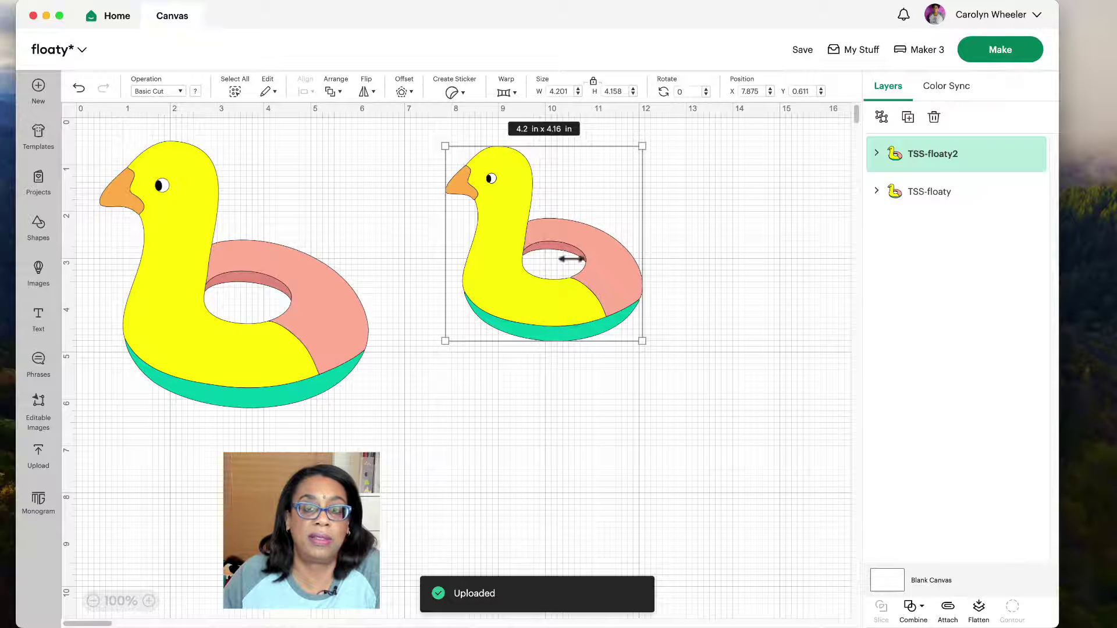
drag(643, 341, 708, 406)
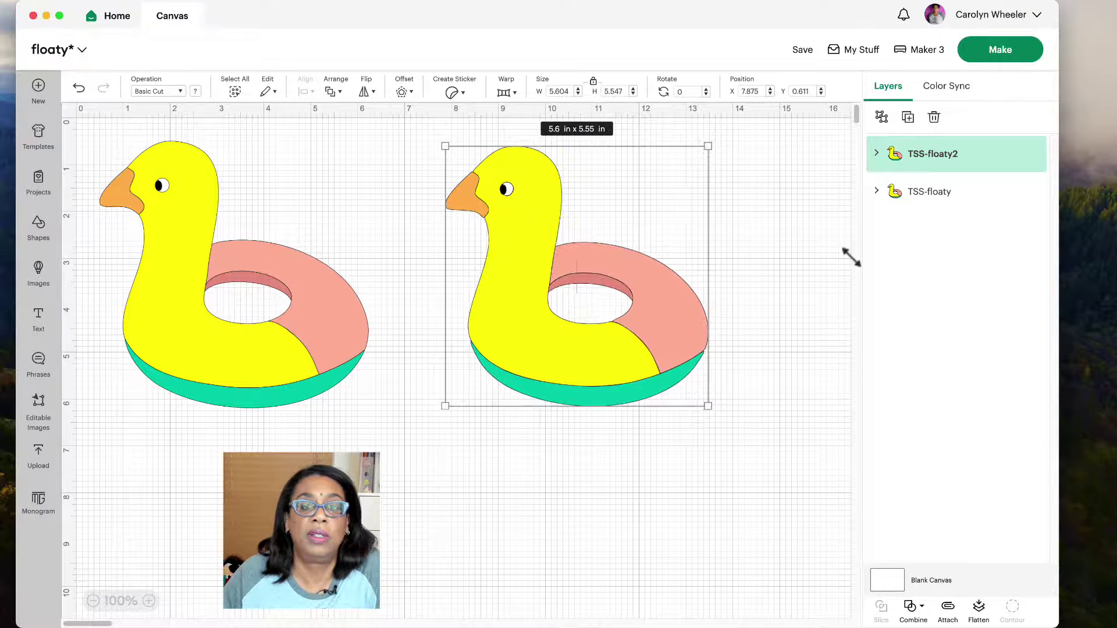
Hide TSS-floaty2, move TSS-floaty to about X 4.79, Y 0.87 in, and expand its group to show its layers.
click(1015, 154)
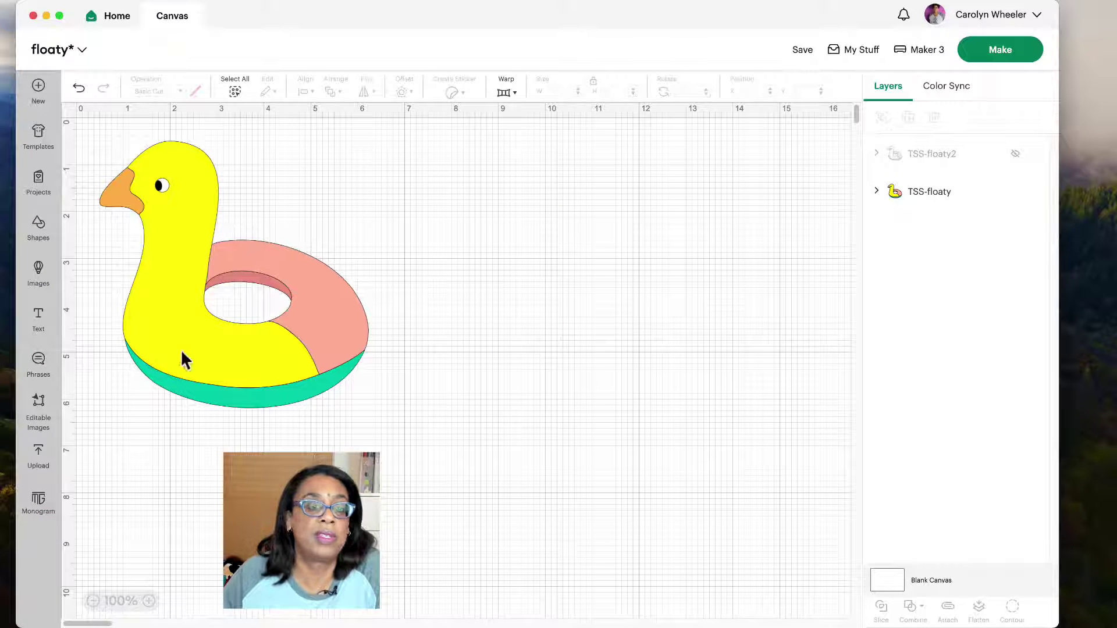
drag(182, 359, 384, 376)
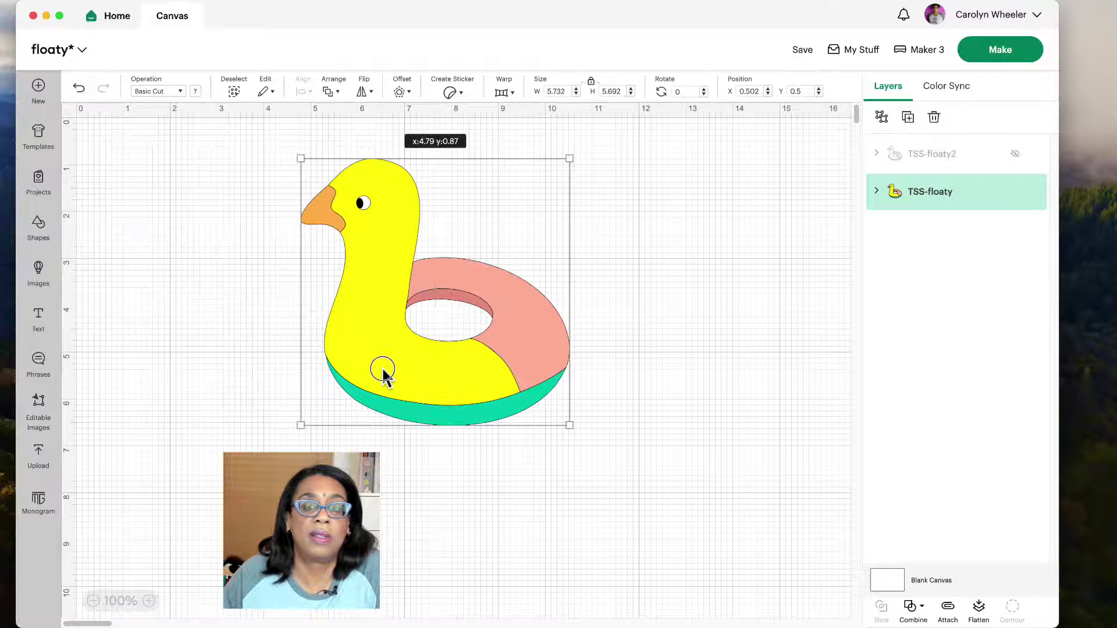
click(877, 192)
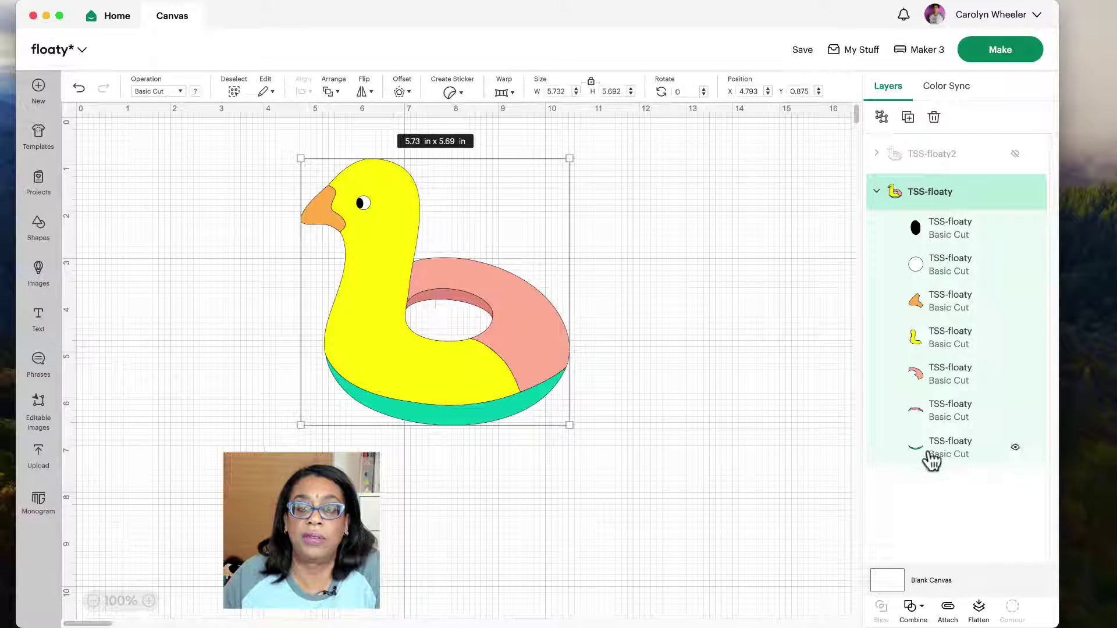
Preview the floaty's seven cutting mats, examine the shapes placed on individual color mats, and return to the canvas.
click(1000, 54)
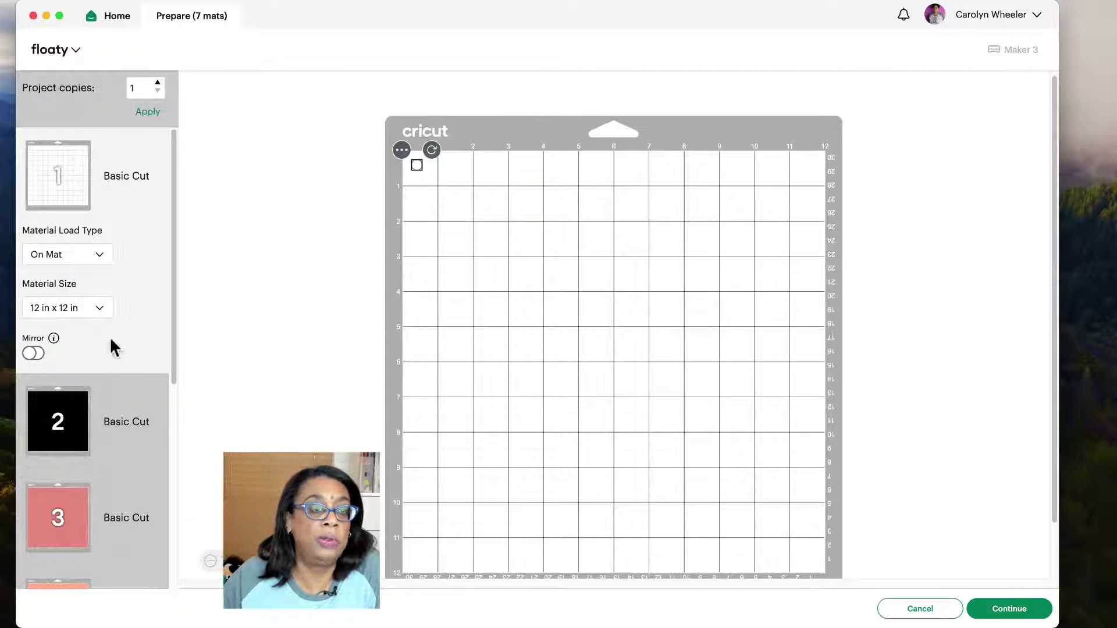
scroll(109, 336, down, 10)
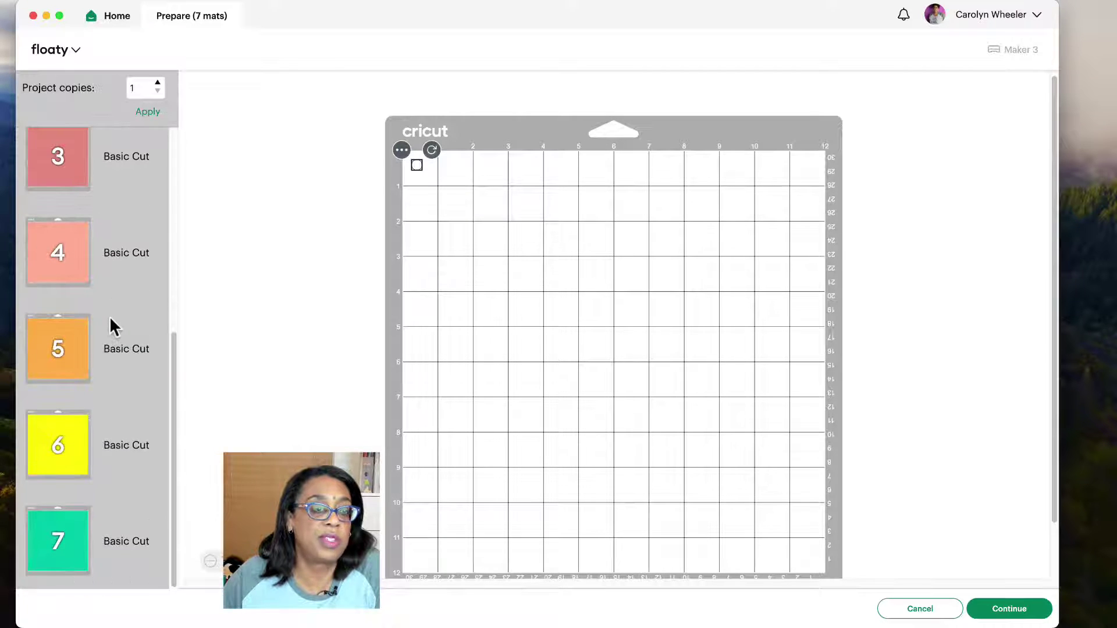
scroll(110, 315, up, 10)
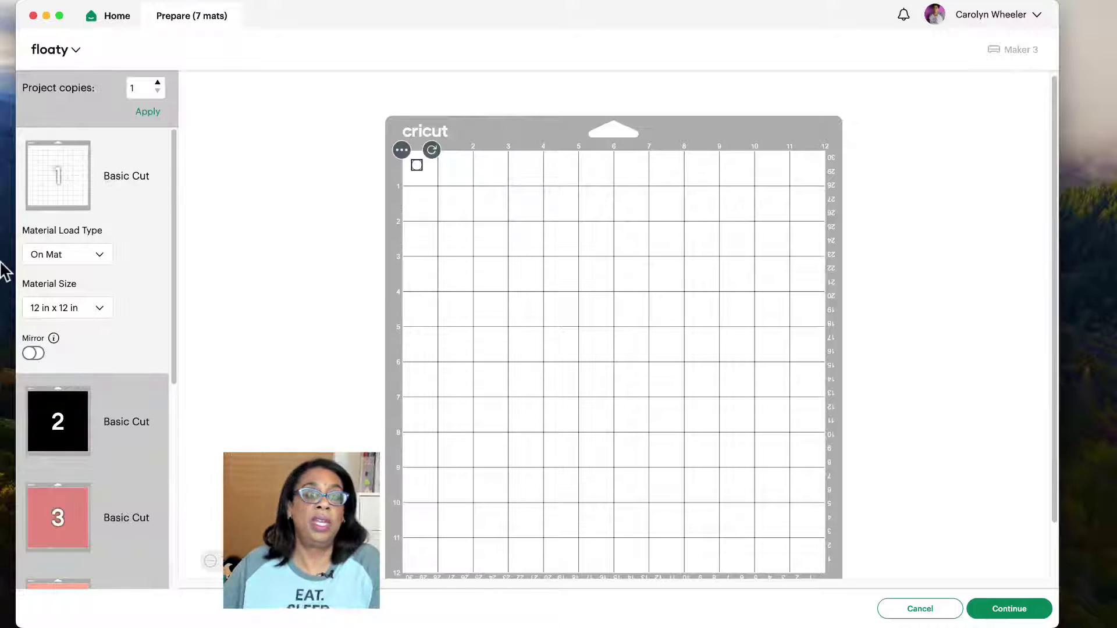
click(78, 429)
scroll(101, 389, down, 3)
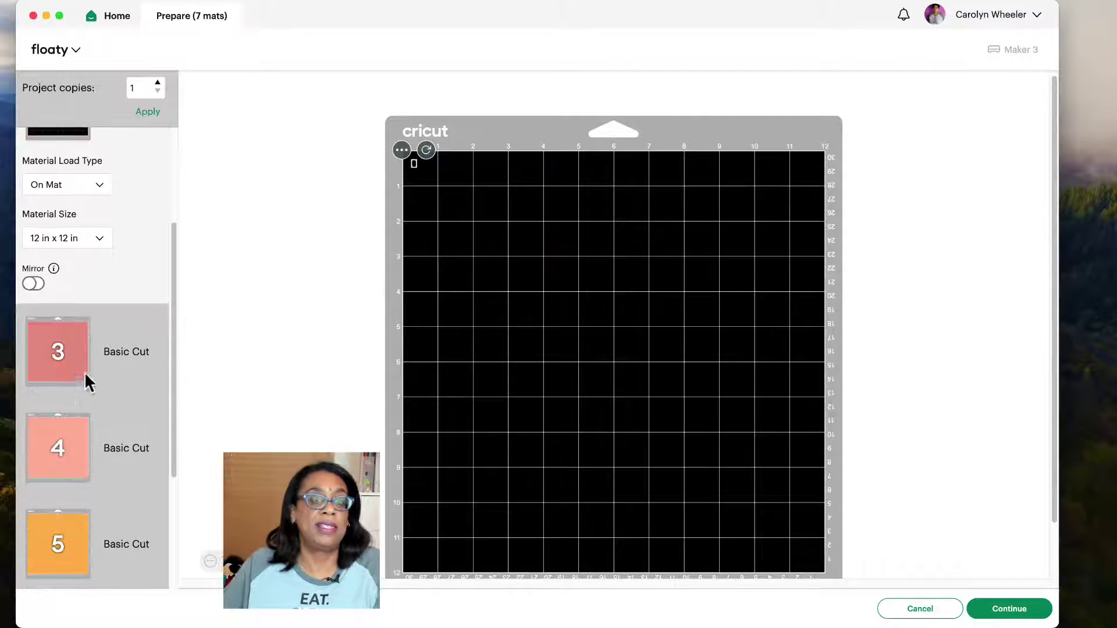
click(87, 382)
scroll(82, 379, down, 3)
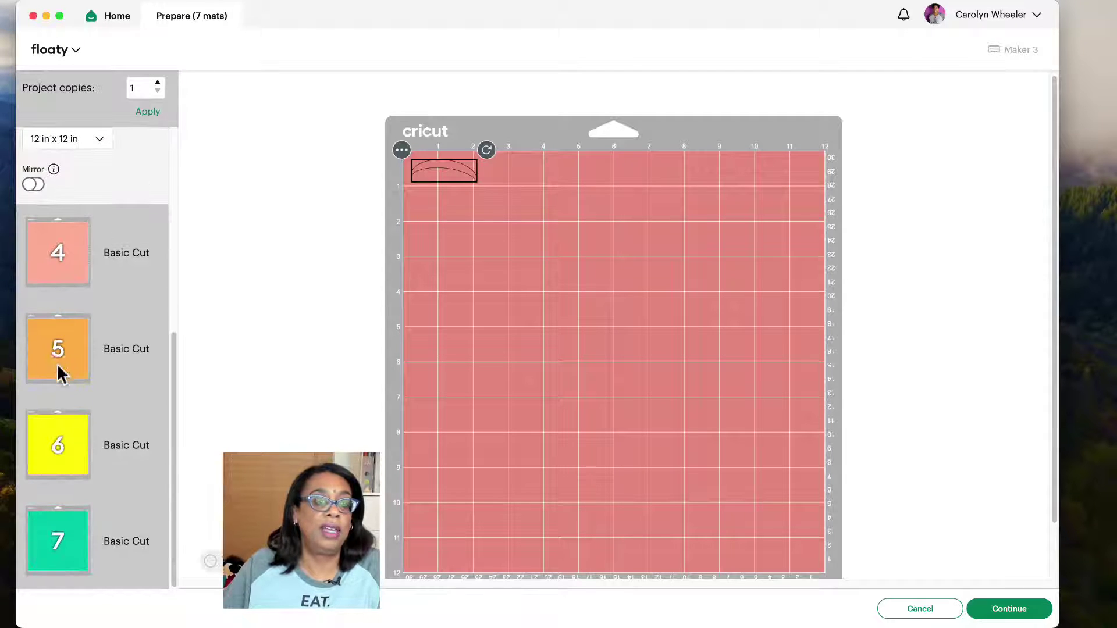
click(57, 364)
click(65, 425)
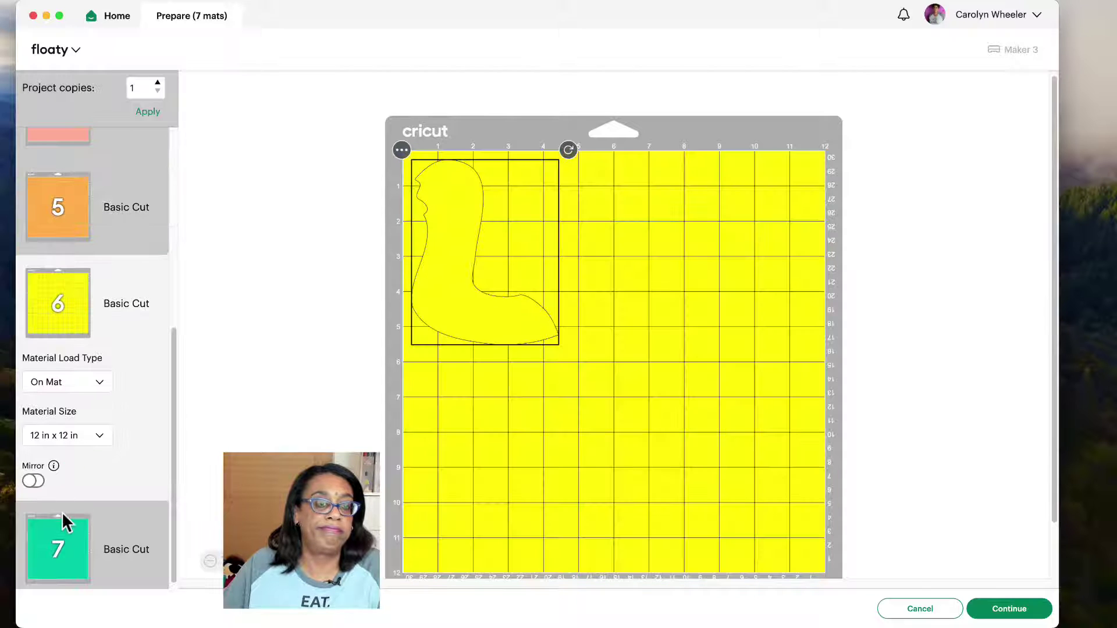
click(50, 540)
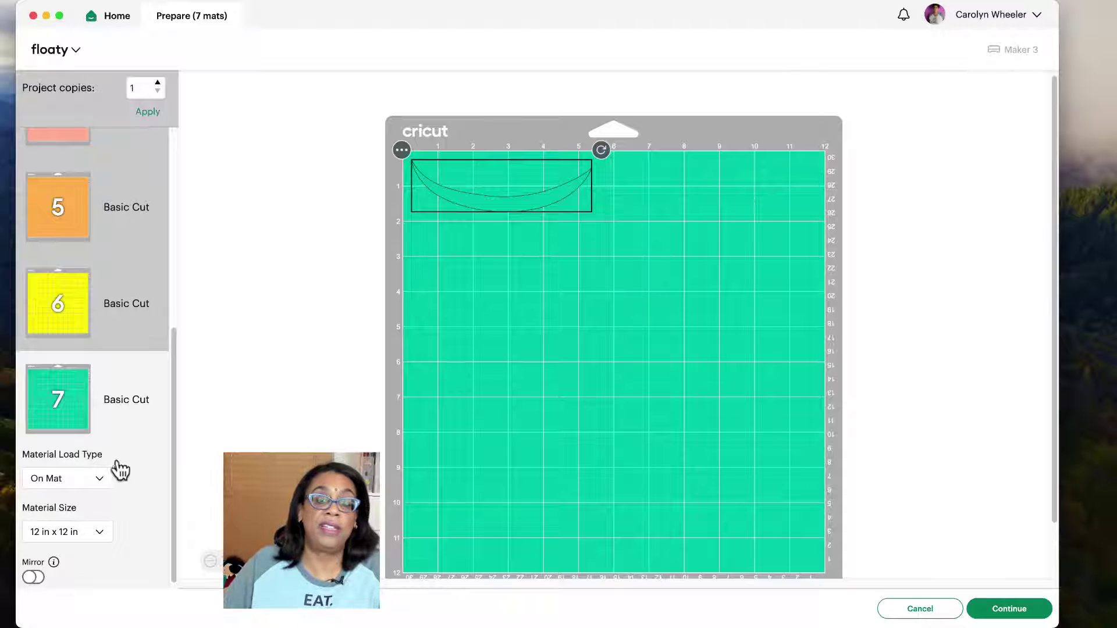
click(911, 611)
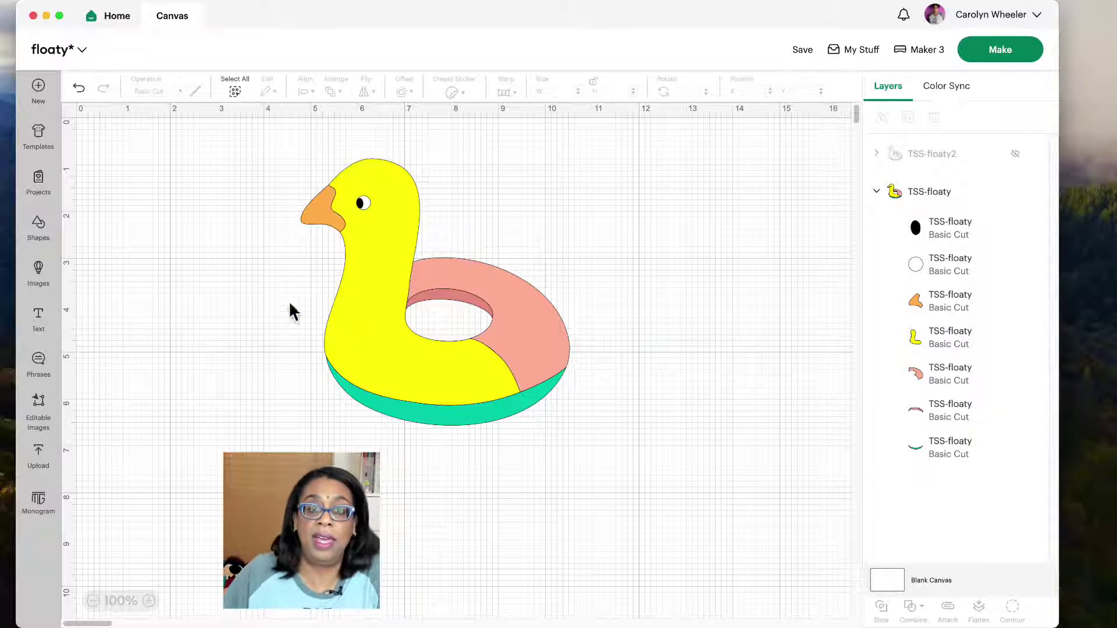
Move TSS-floaty to about X 1.74, Y 0.56 in on the canvas.
drag(364, 379, 221, 363)
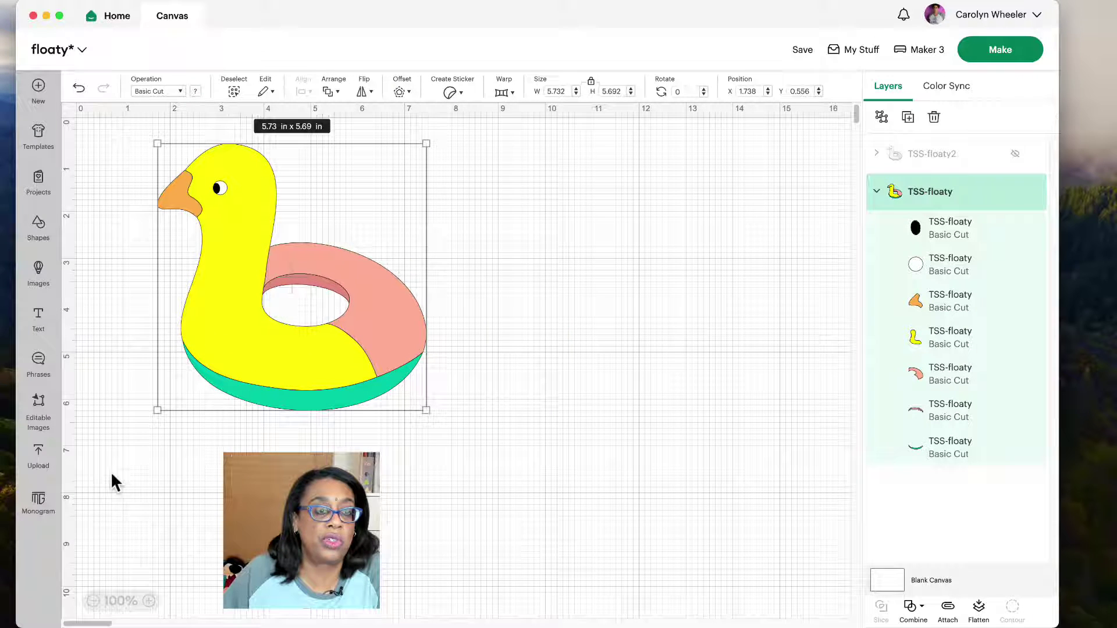
click(38, 466)
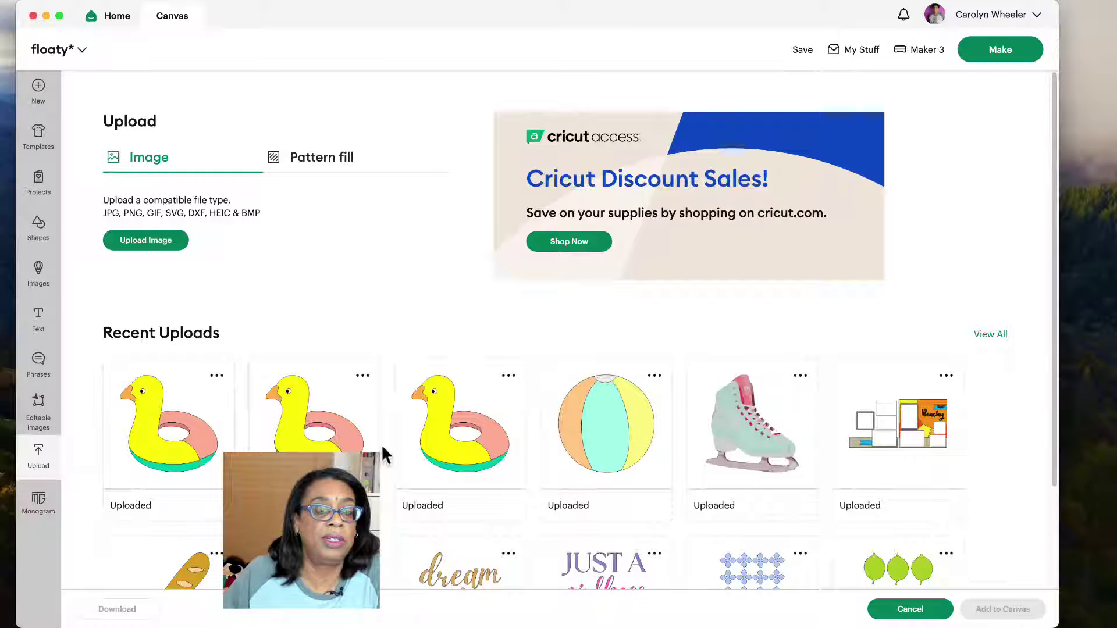
click(619, 430)
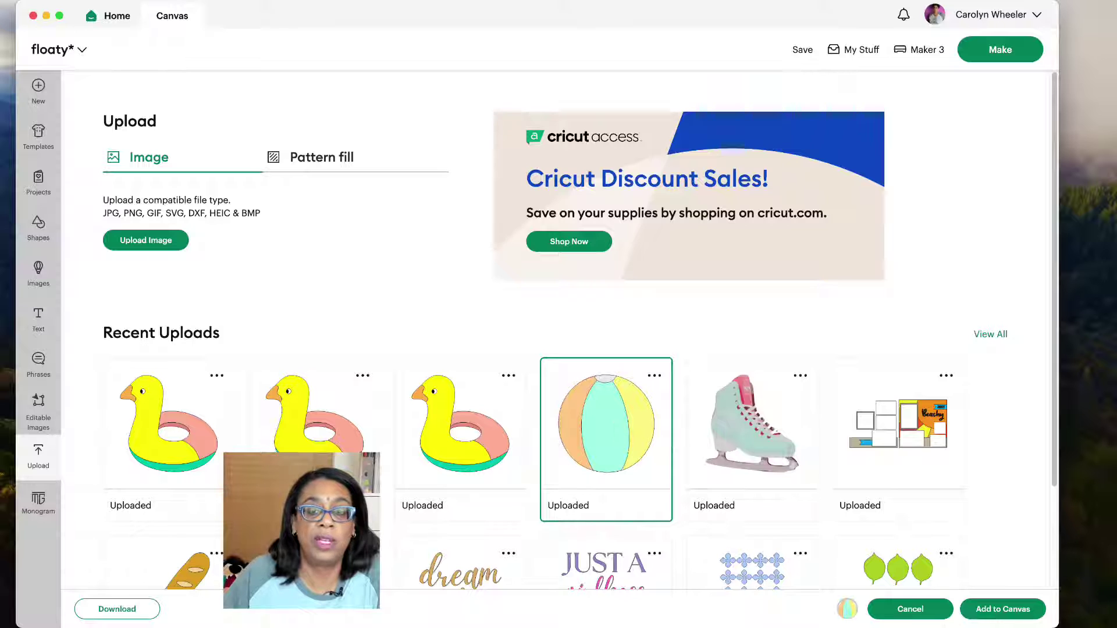
click(987, 616)
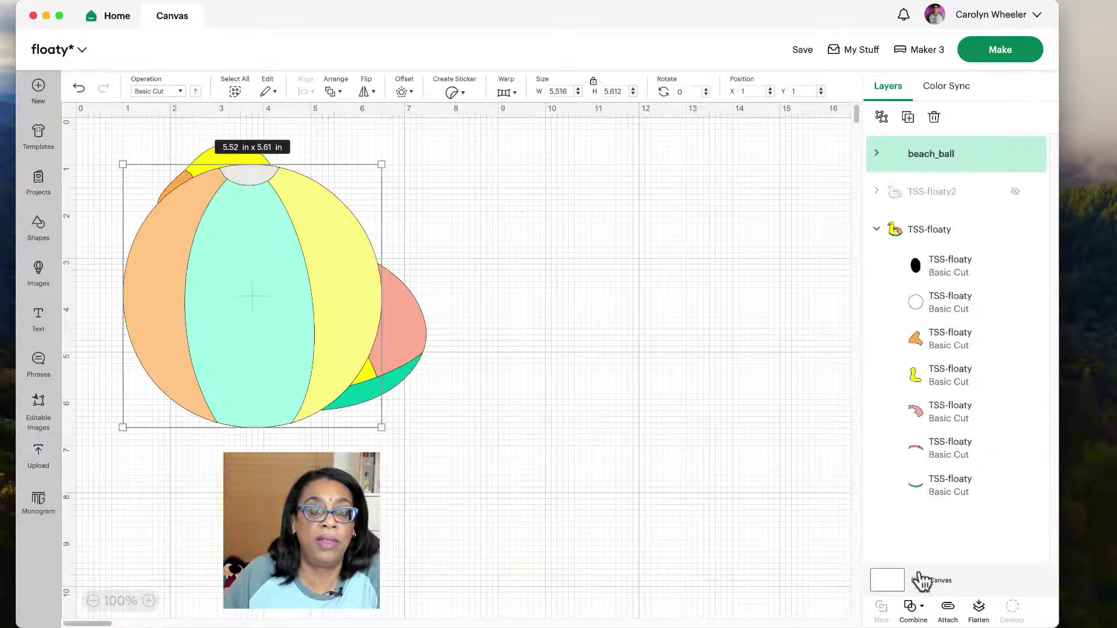
drag(257, 289, 652, 302)
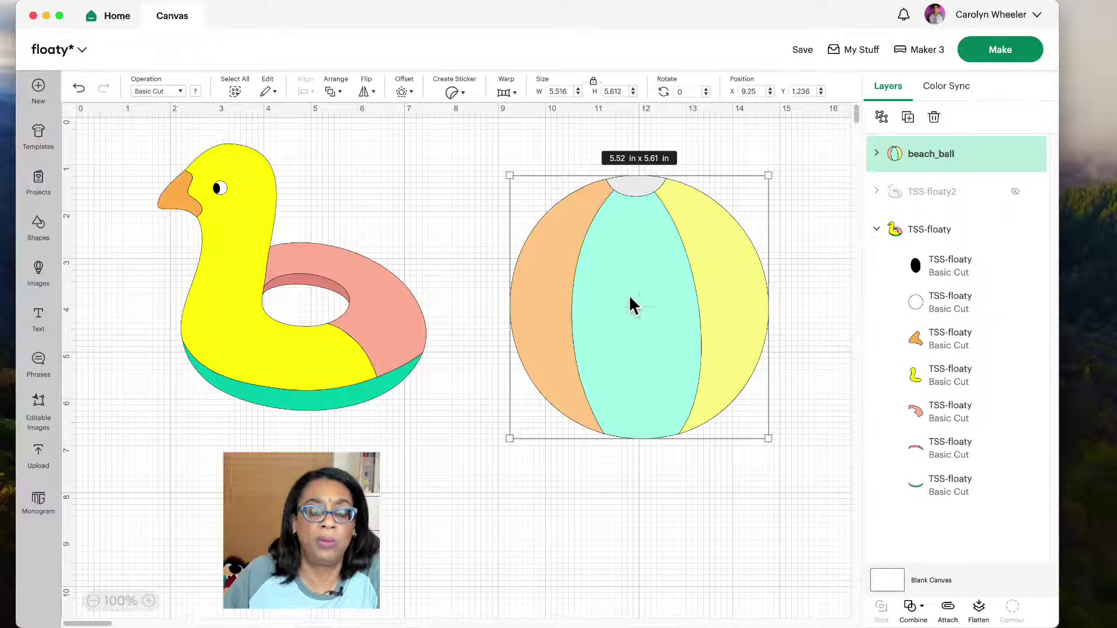
key(Delete)
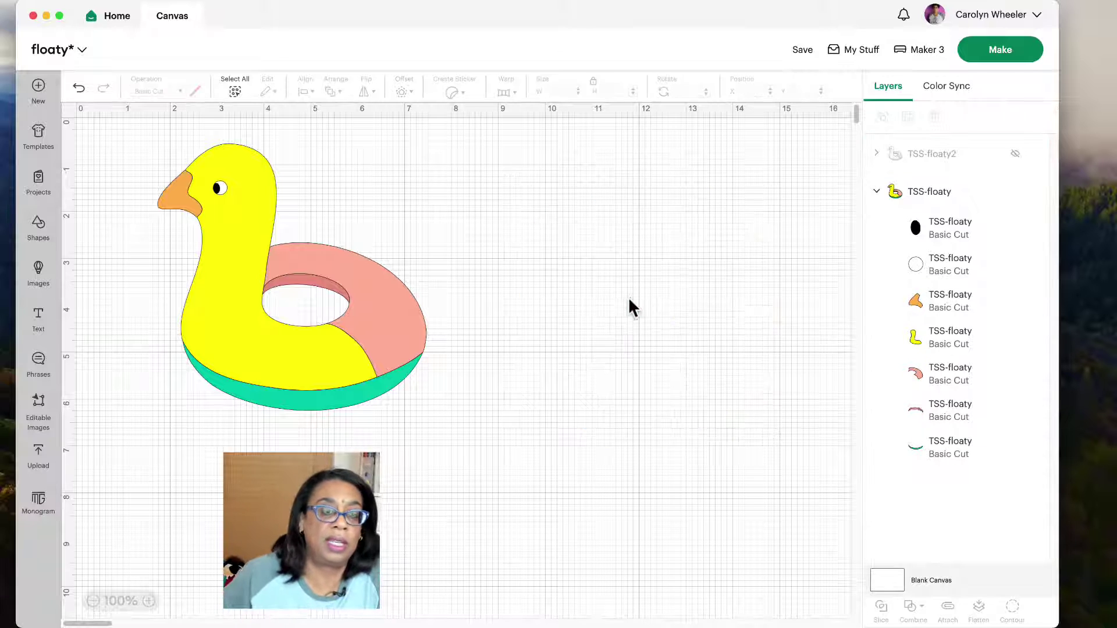
Upload beach_ball.svg from the Beach ball folder, place it beside the floaty, and delete it from the canvas.
click(42, 459)
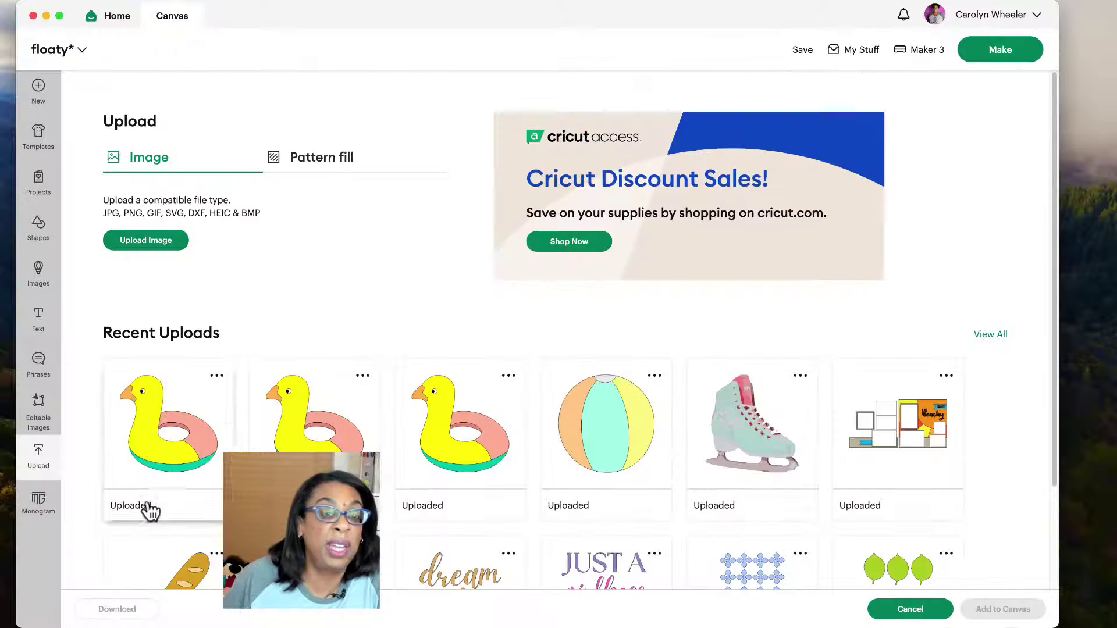
click(132, 239)
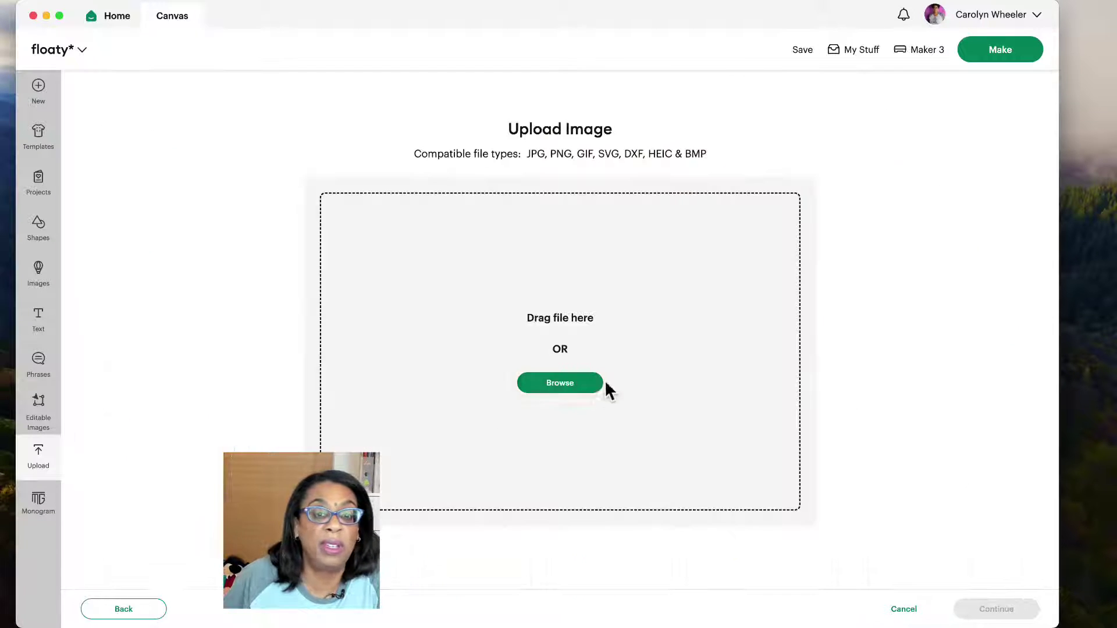
click(547, 389)
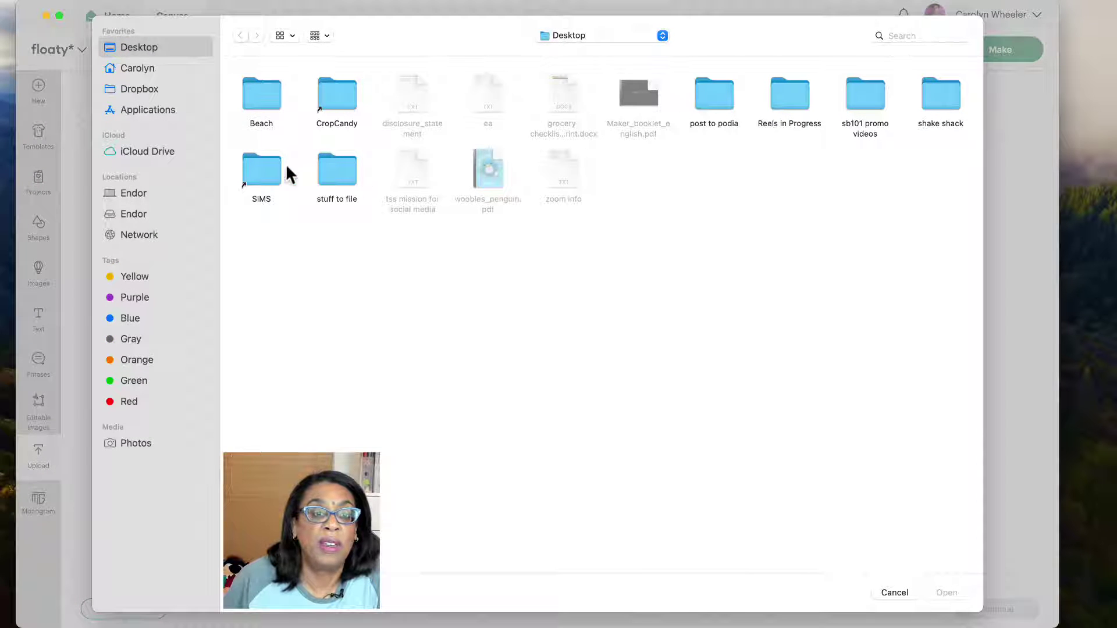
double_click(272, 110)
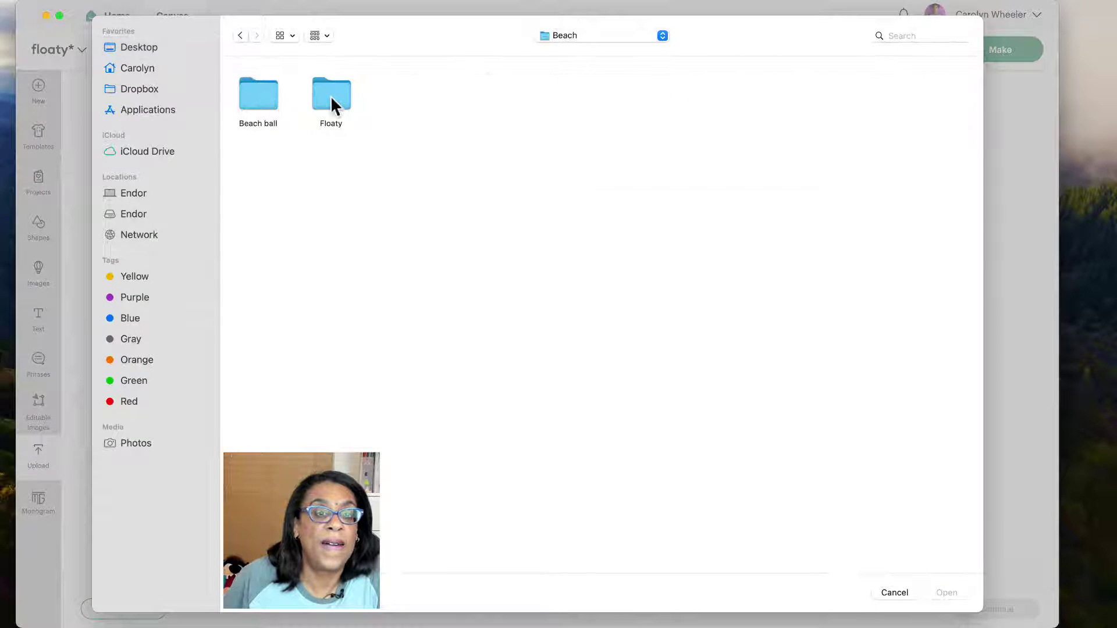
double_click(263, 107)
click(319, 97)
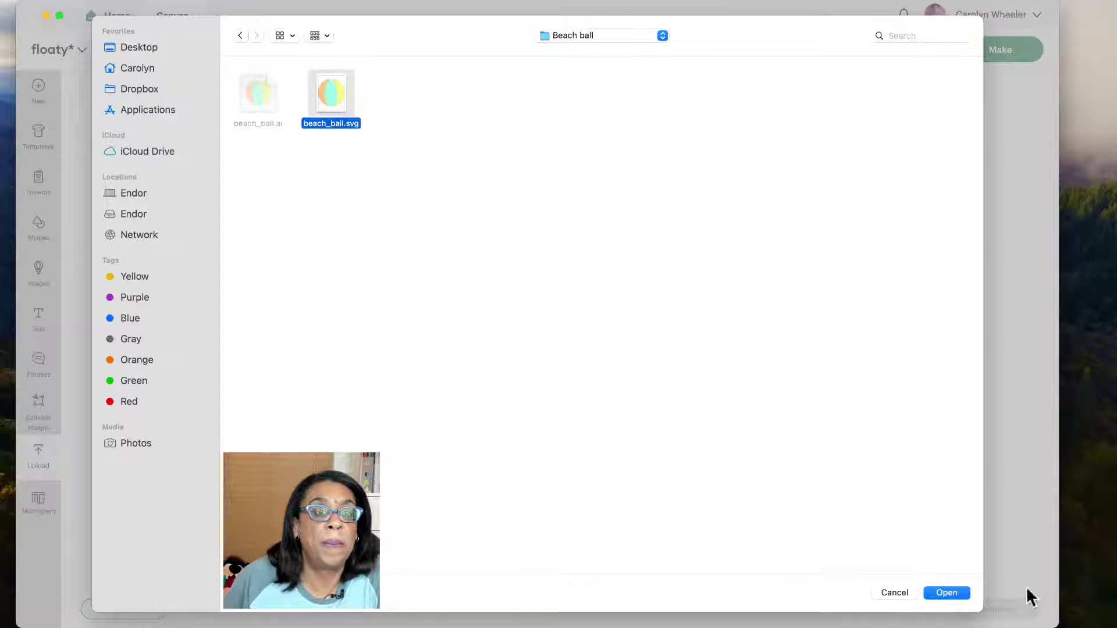
click(947, 593)
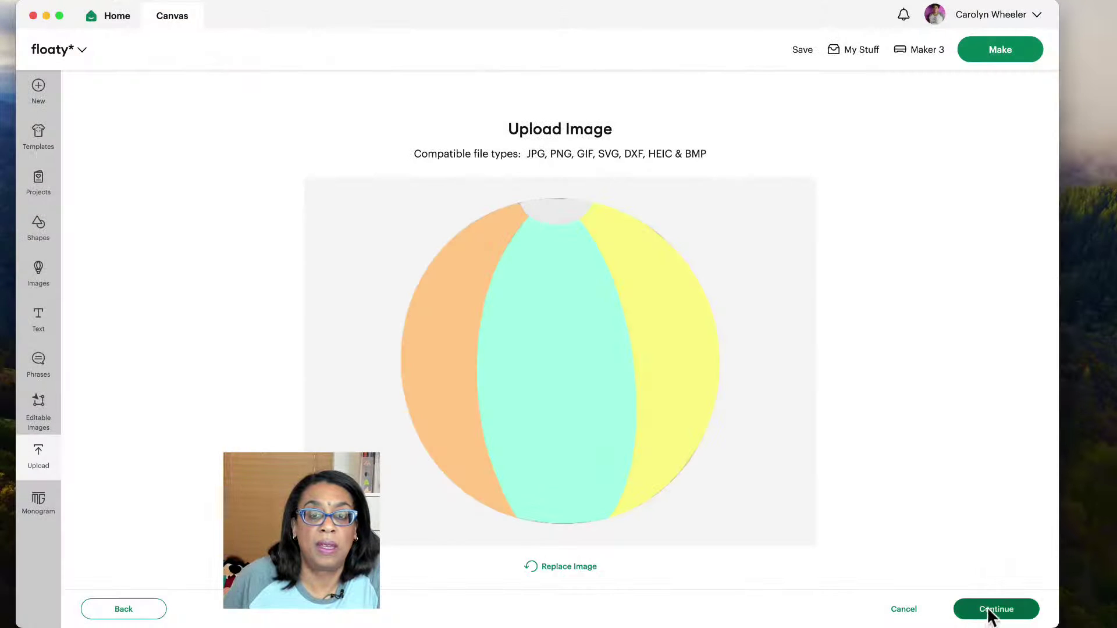
click(992, 611)
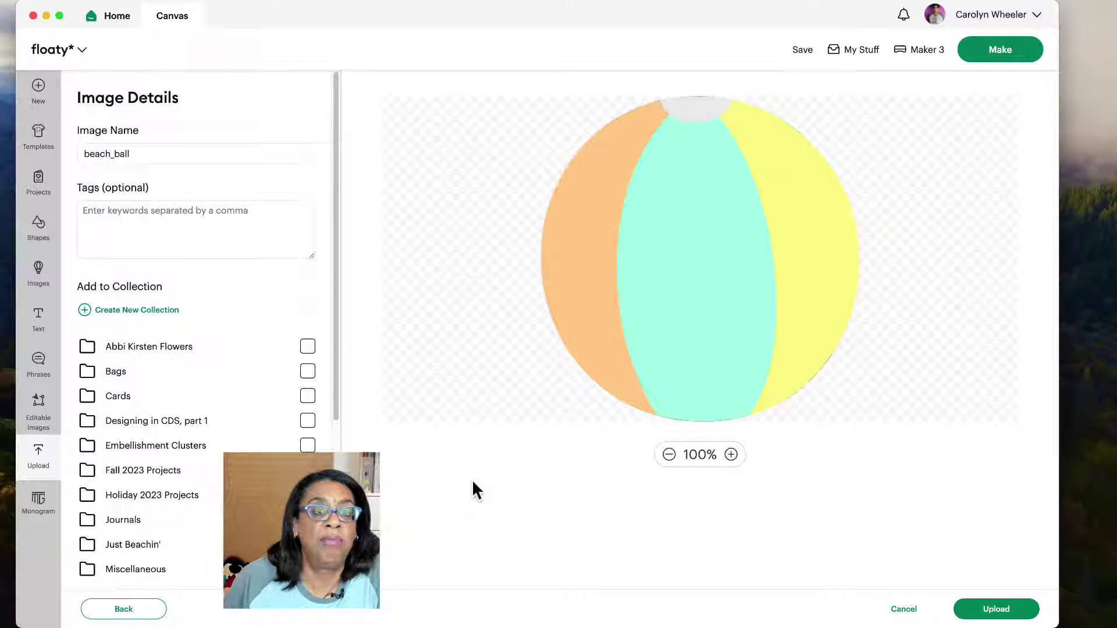
click(989, 610)
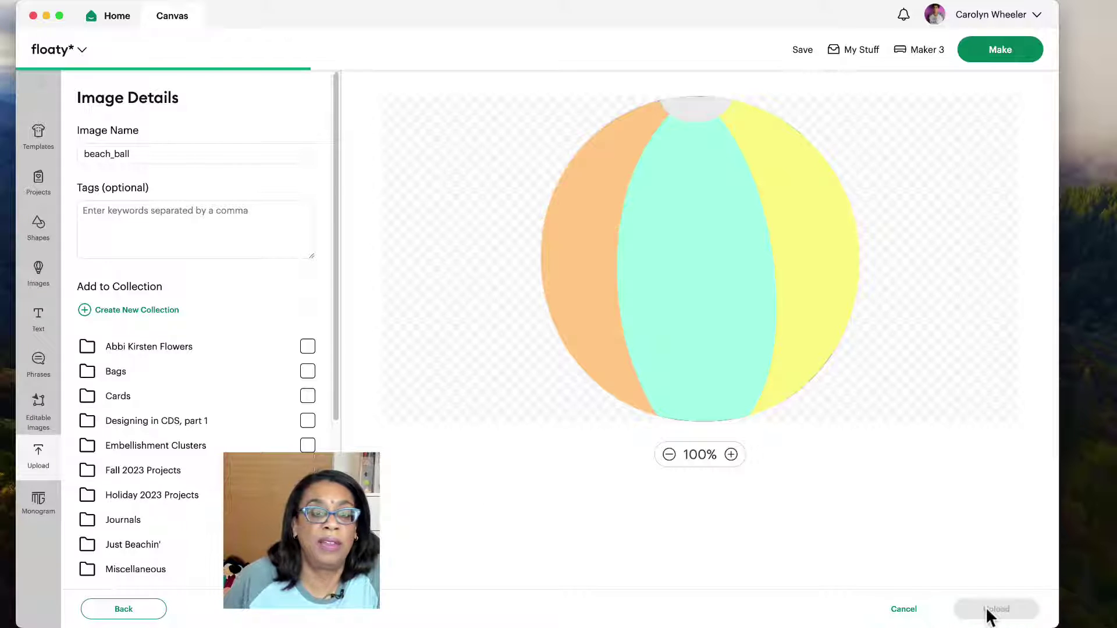
drag(273, 317, 650, 336)
key(Delete)
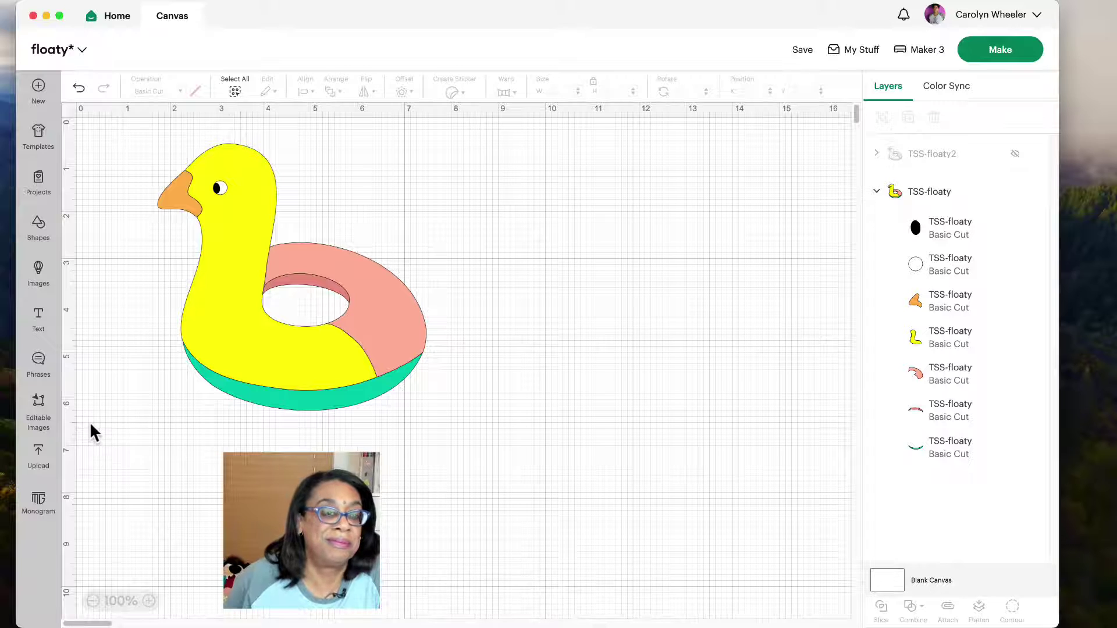
Upload TSS-floaty2.png from the Floaty folder, keep the image unedited, and choose Multiple Layers as the conversion type.
click(38, 459)
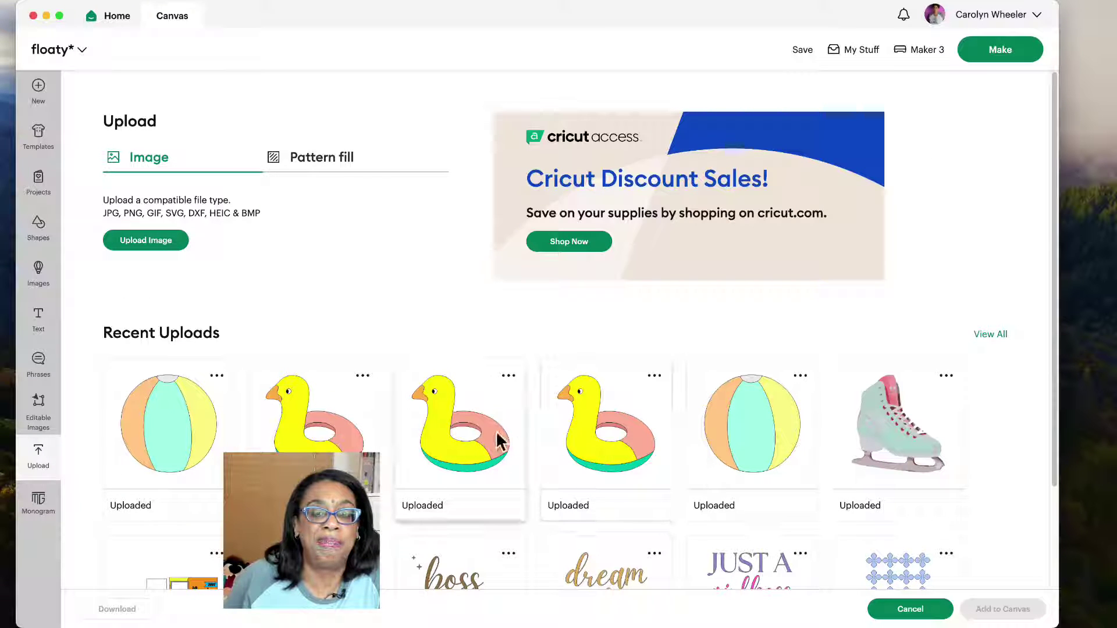
click(158, 246)
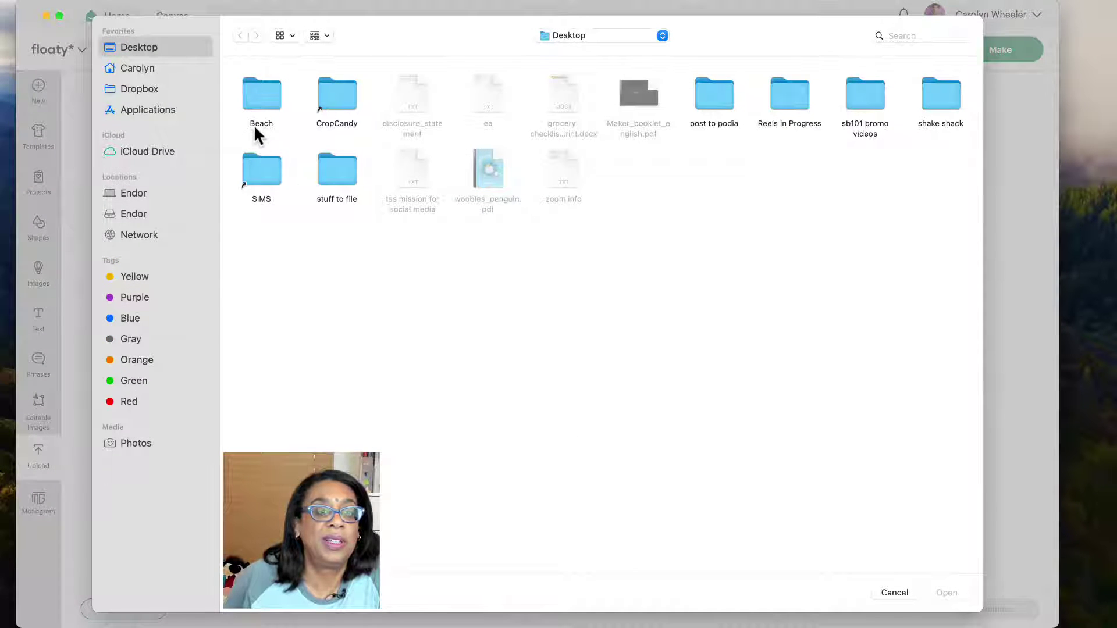
double_click(277, 103)
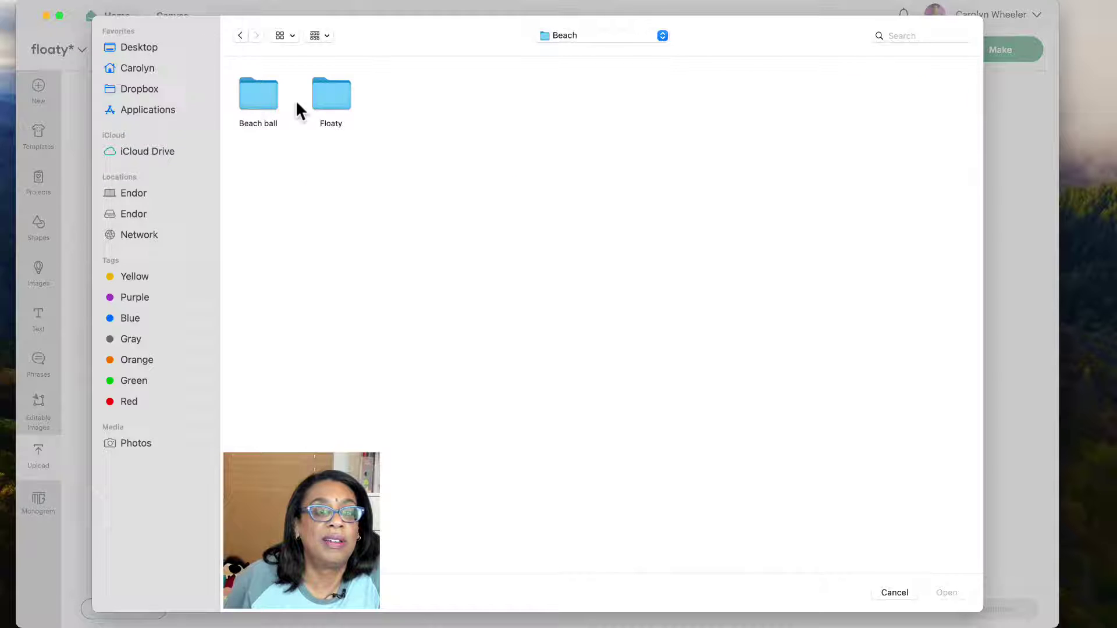
double_click(336, 96)
click(339, 179)
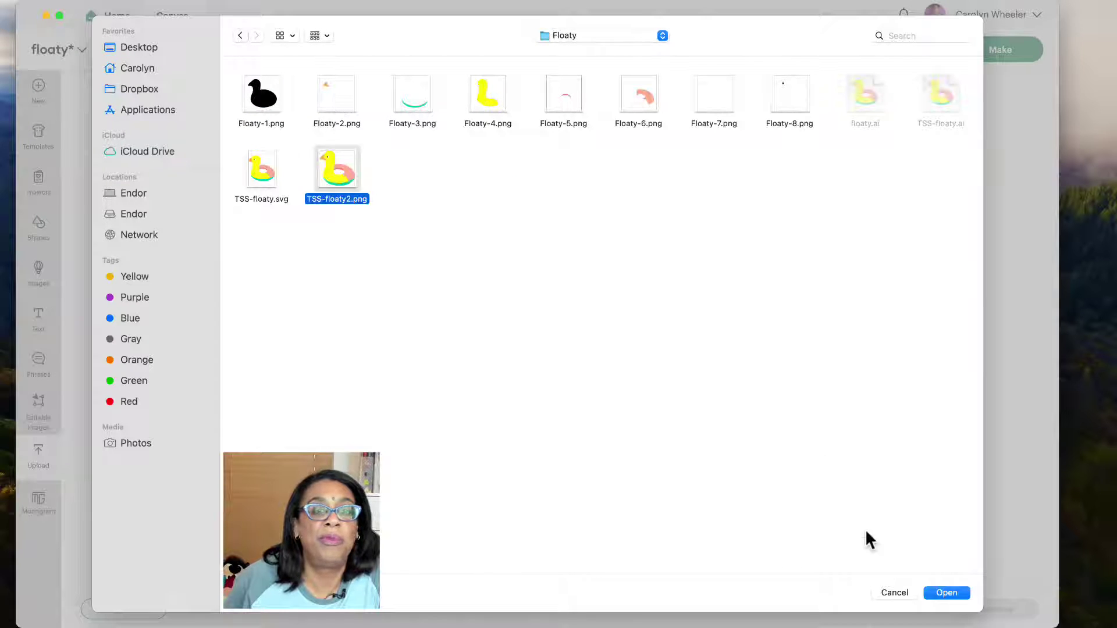
click(940, 591)
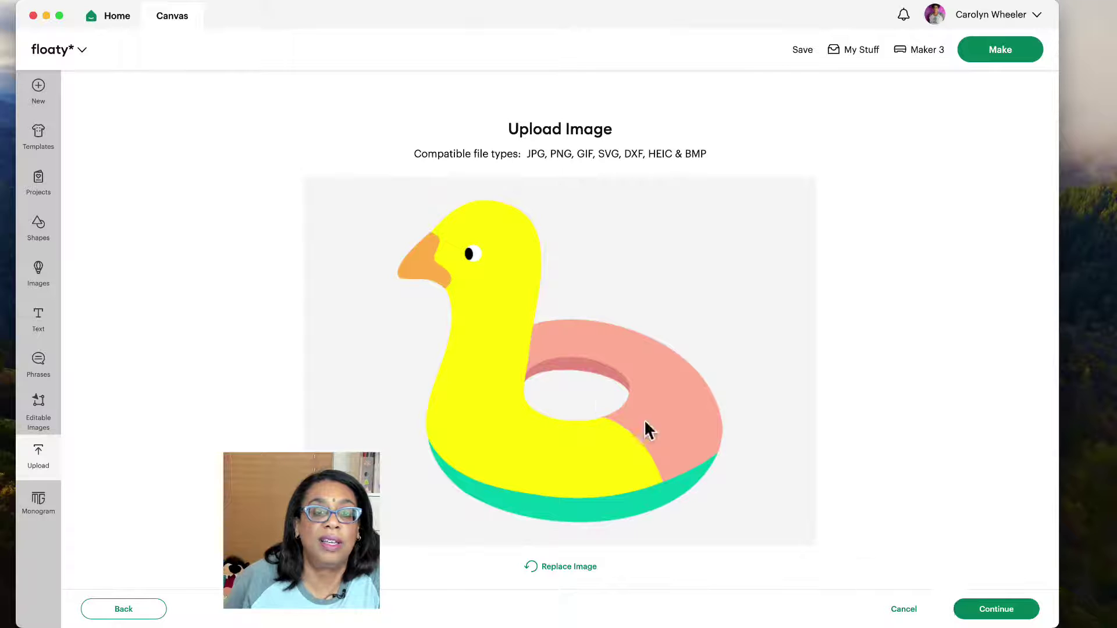
click(983, 611)
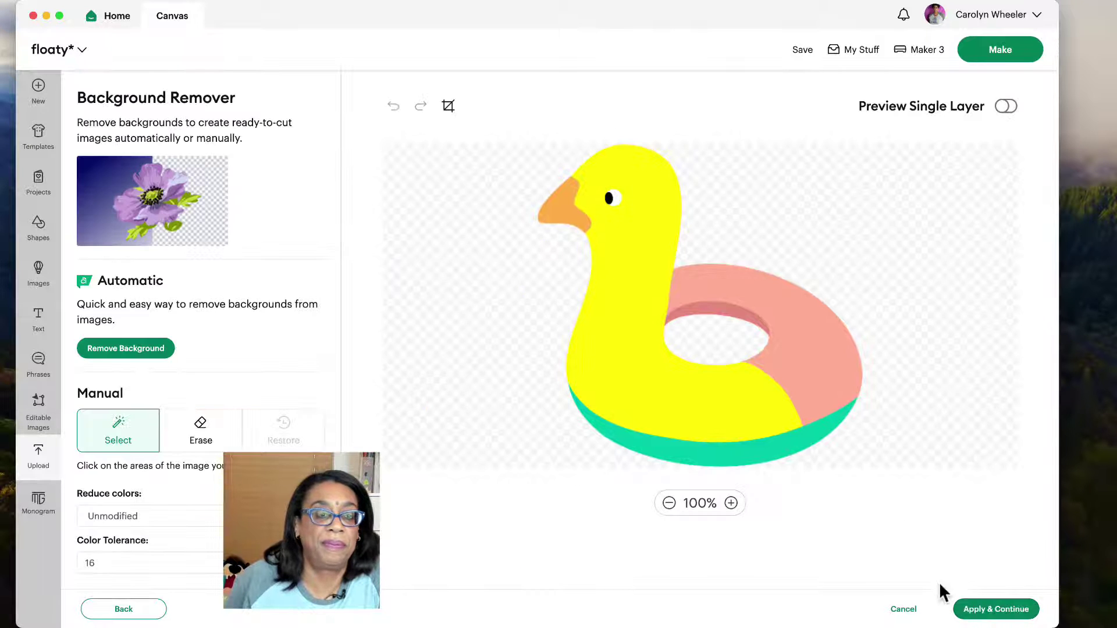
click(983, 611)
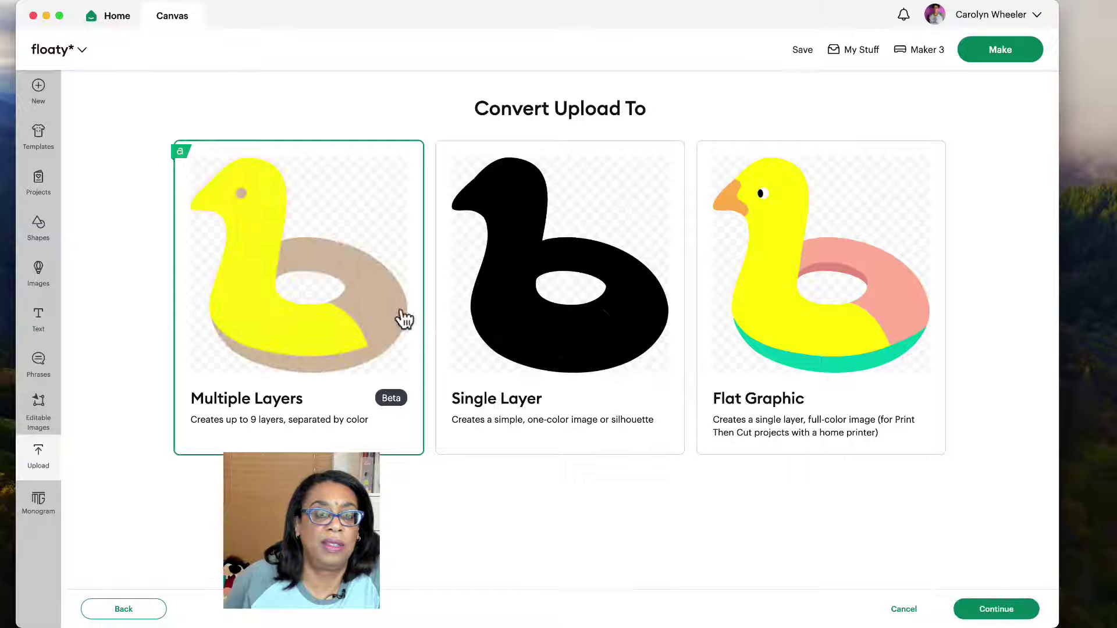
click(992, 608)
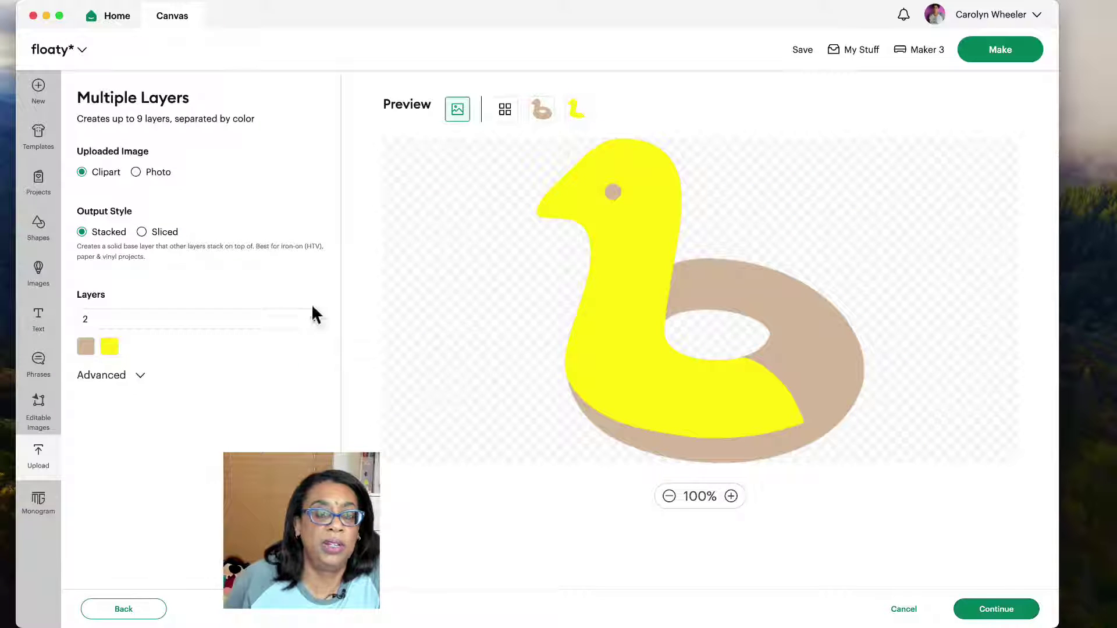
Set the conversion to 7 layers and the advanced Smooth option to Low.
click(249, 322)
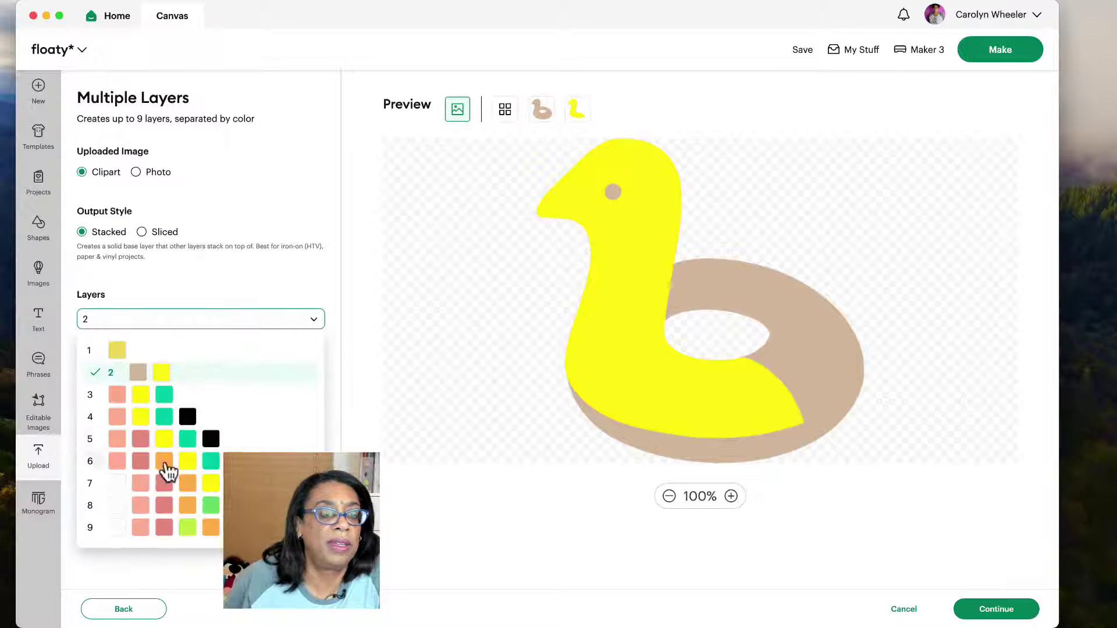
click(173, 488)
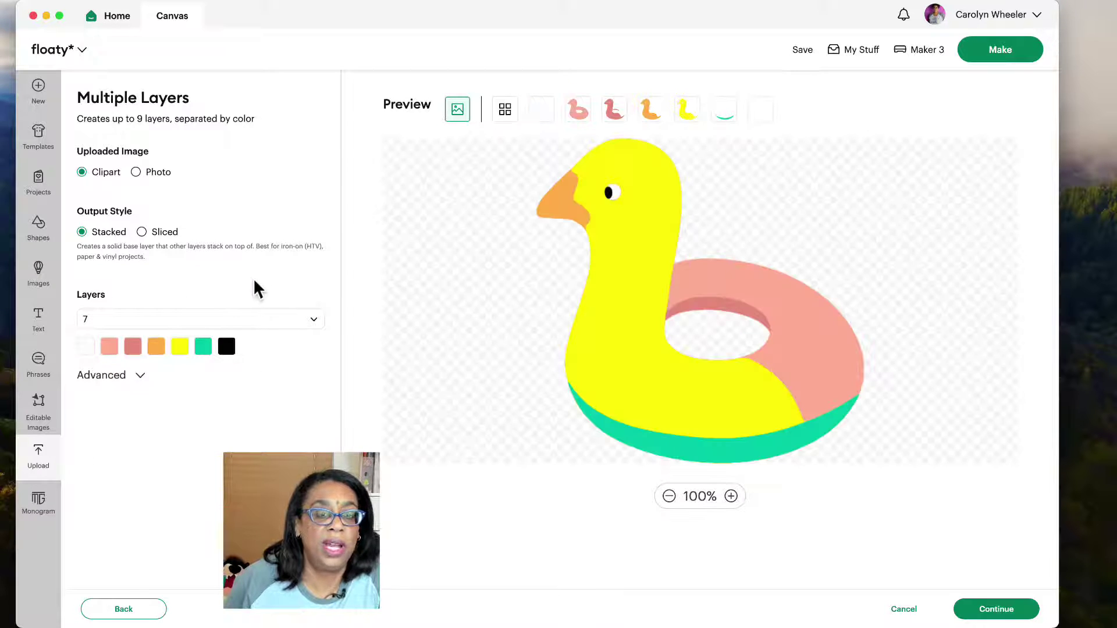
click(140, 375)
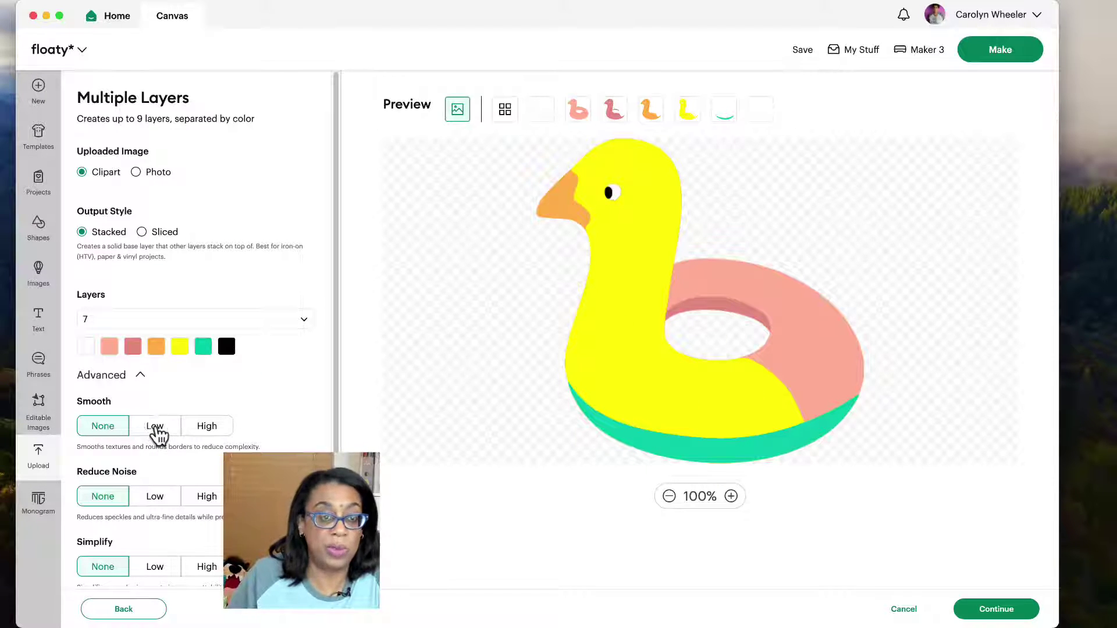
click(155, 428)
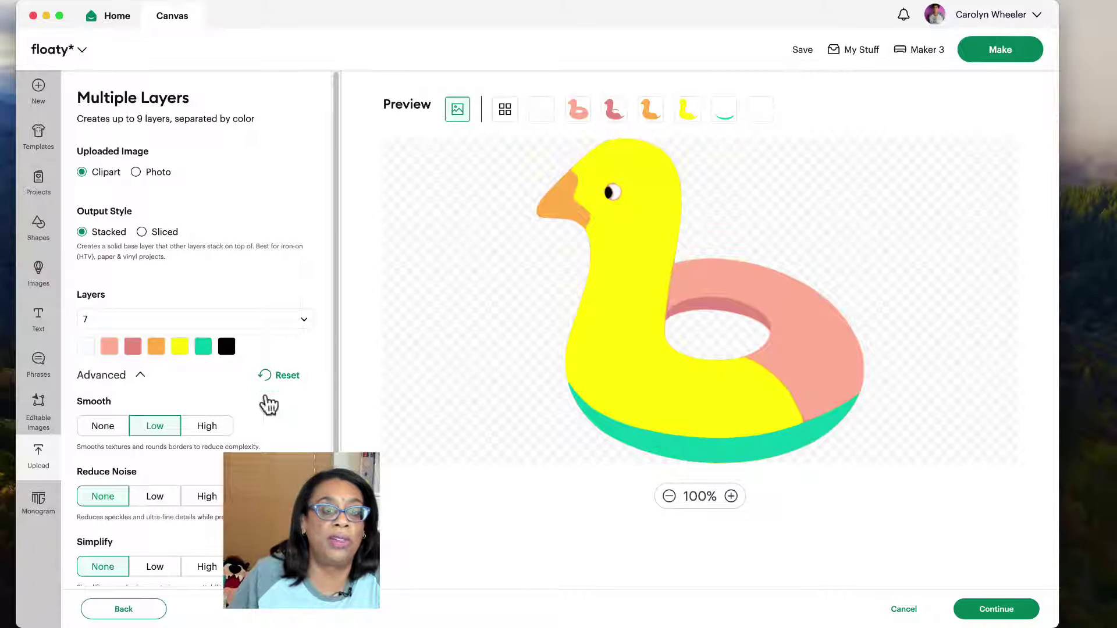
Try the advanced Smooth option at High on the floaty conversion, and reset the advanced options.
click(210, 427)
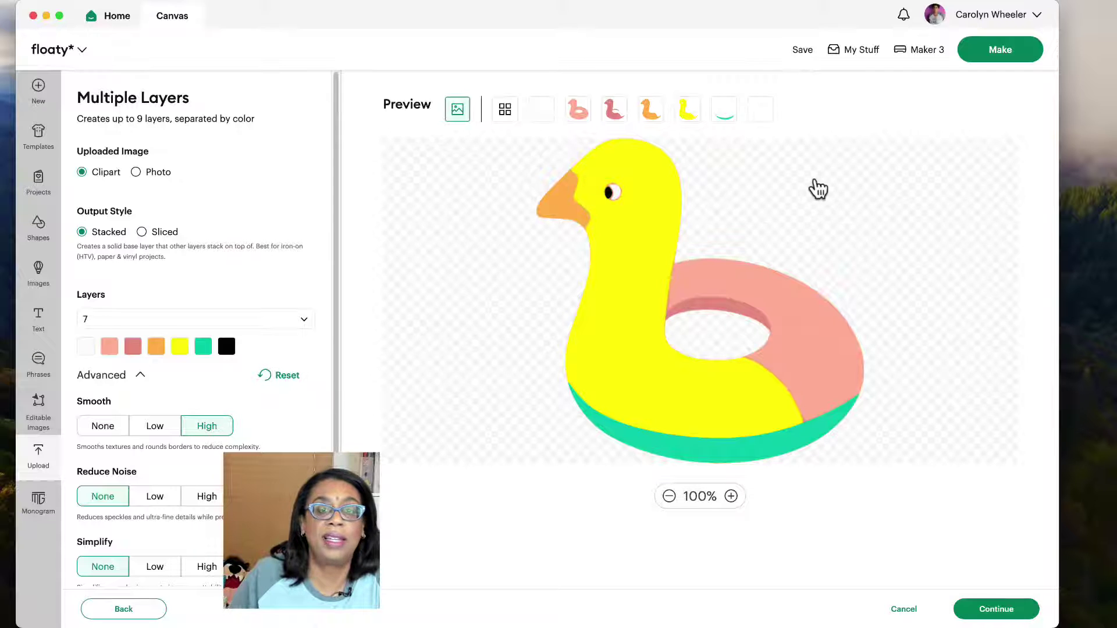
click(624, 216)
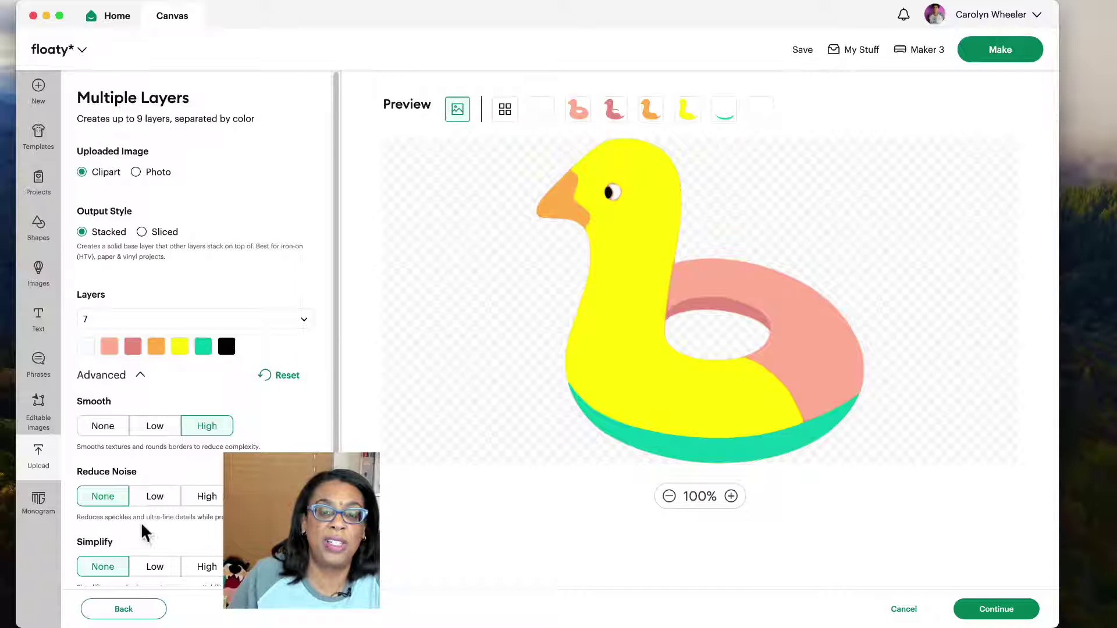
click(274, 375)
Try the advanced Reduce Noise option at Low and High, and return it to None.
scroll(204, 378, down, 1)
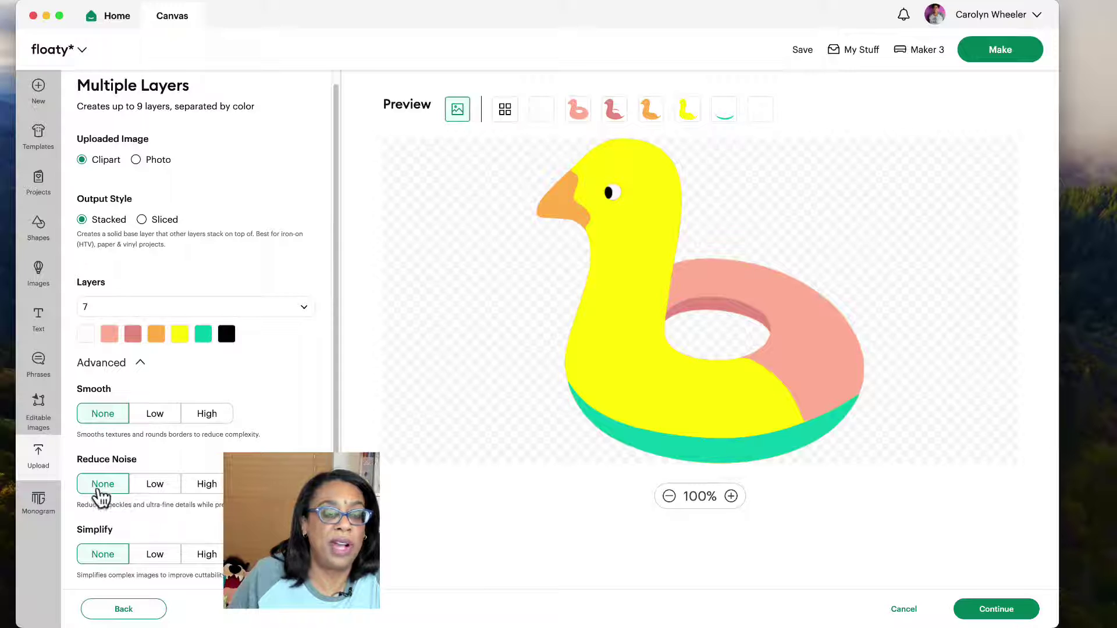
click(156, 488)
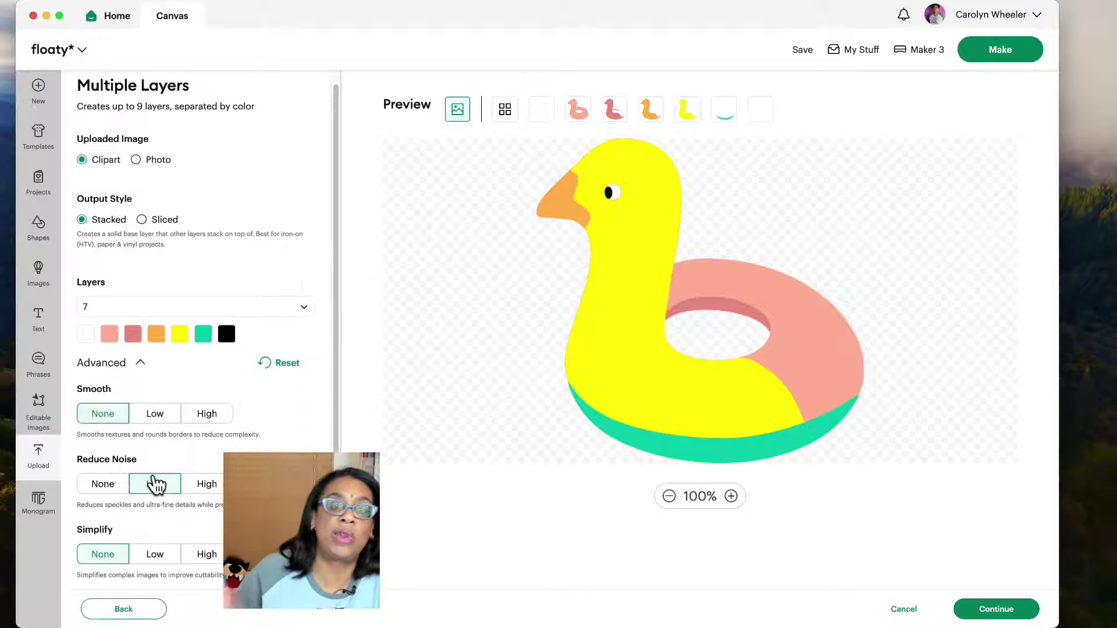
click(212, 489)
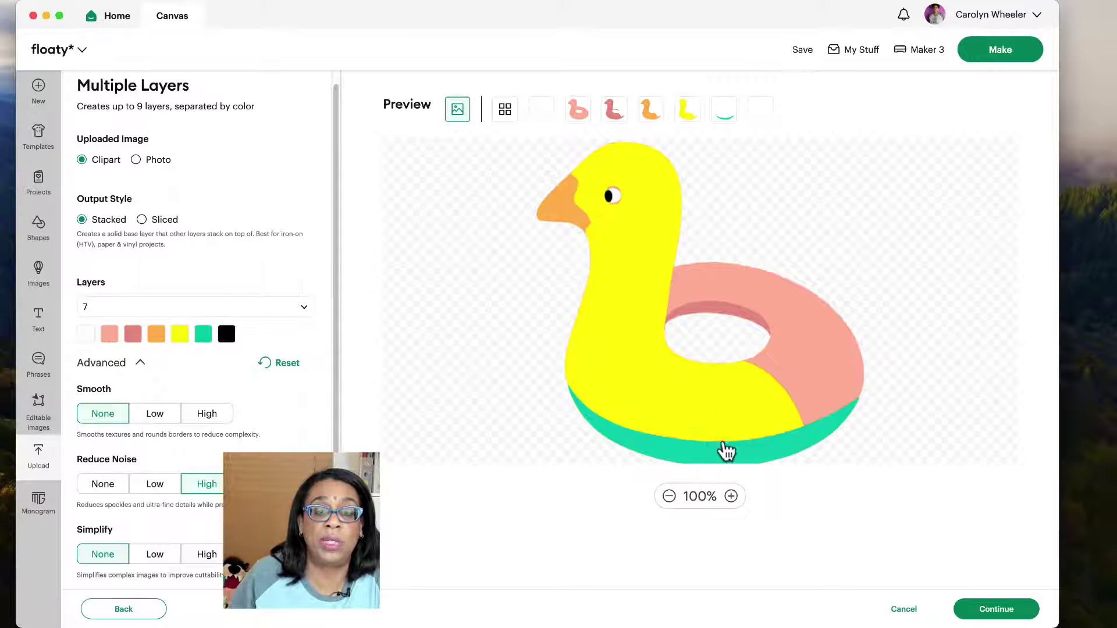
click(99, 486)
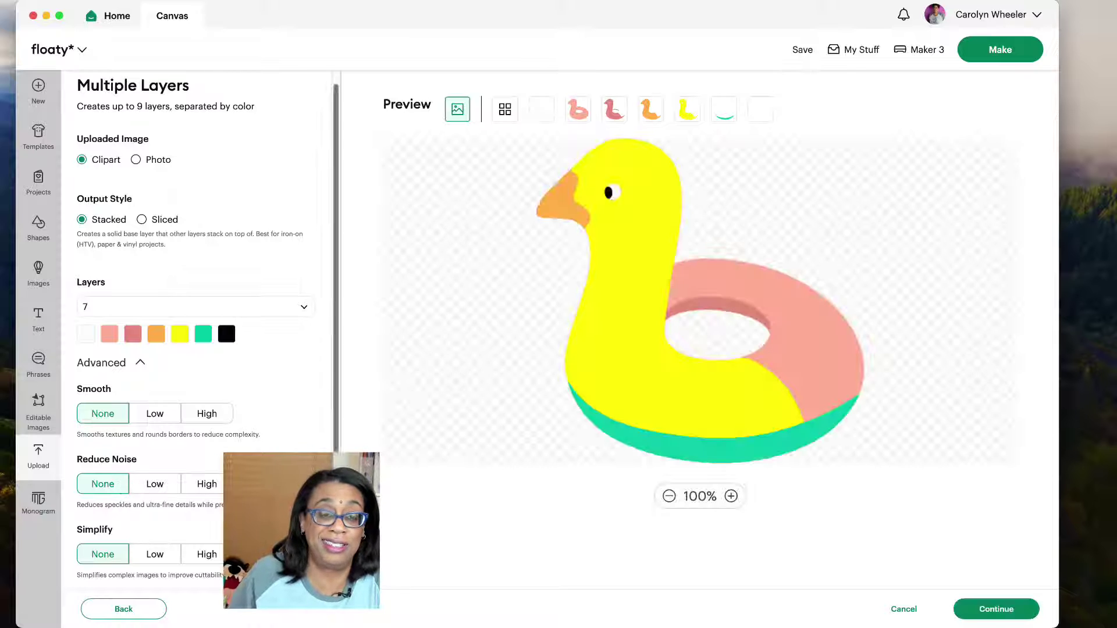
Try the advanced Simplify option at Low and High, and return it to None.
click(147, 558)
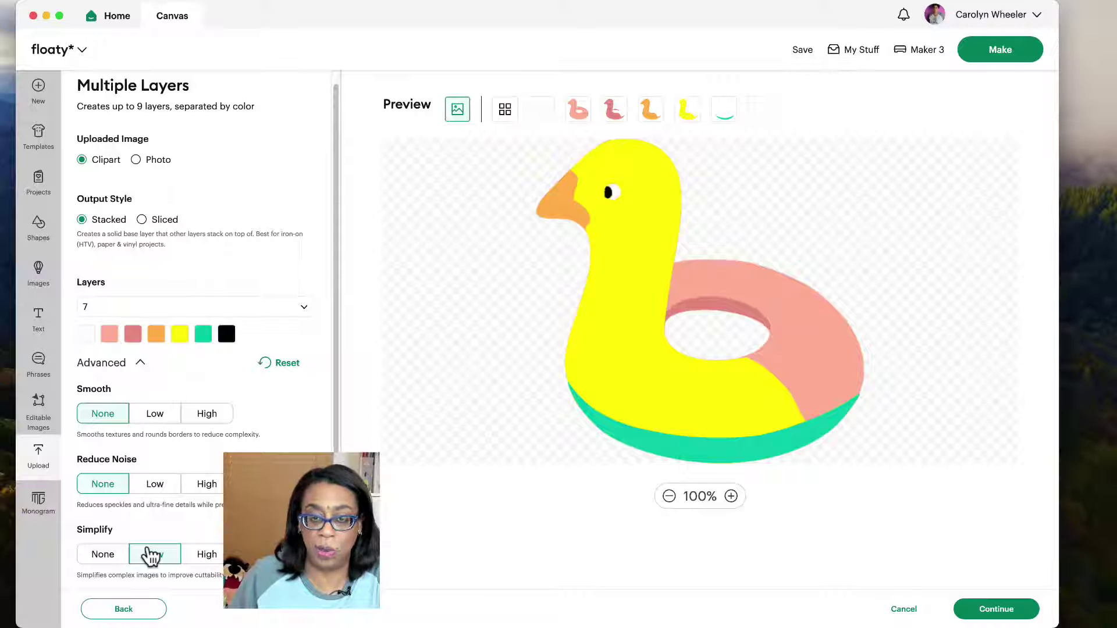
click(197, 560)
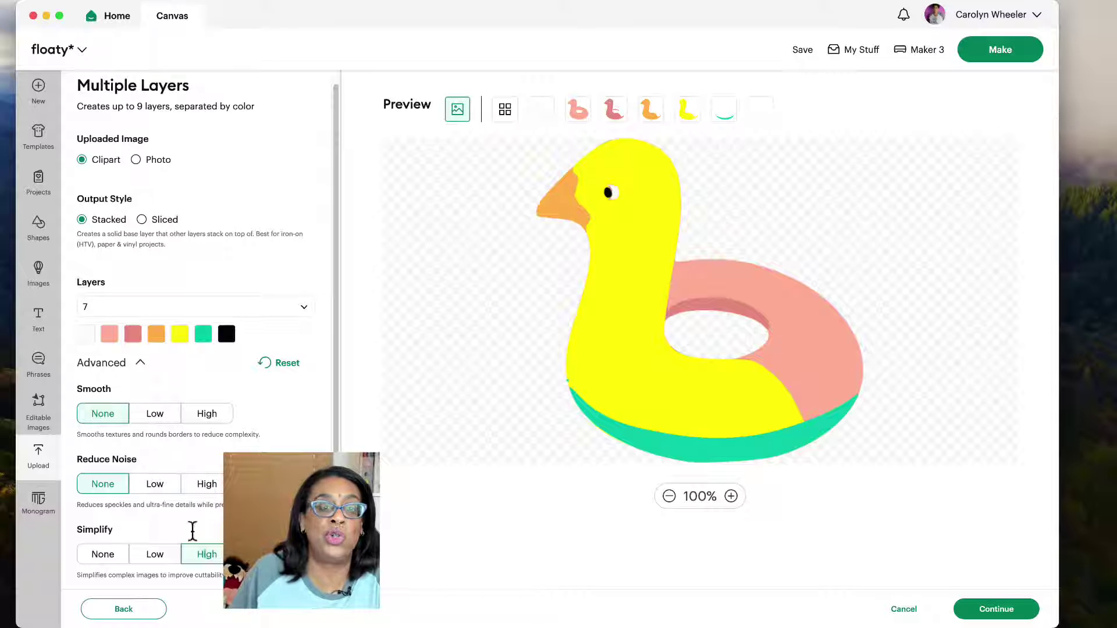
click(104, 560)
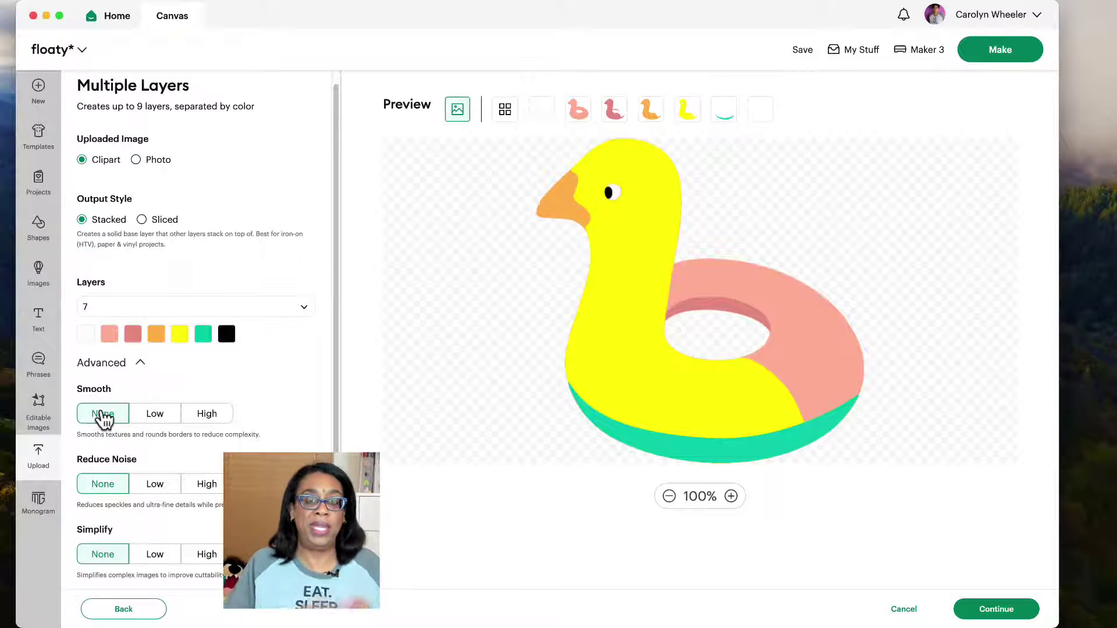
Cancel the floaty image conversion and collapse the TSS-floaty group in the layer list.
click(904, 611)
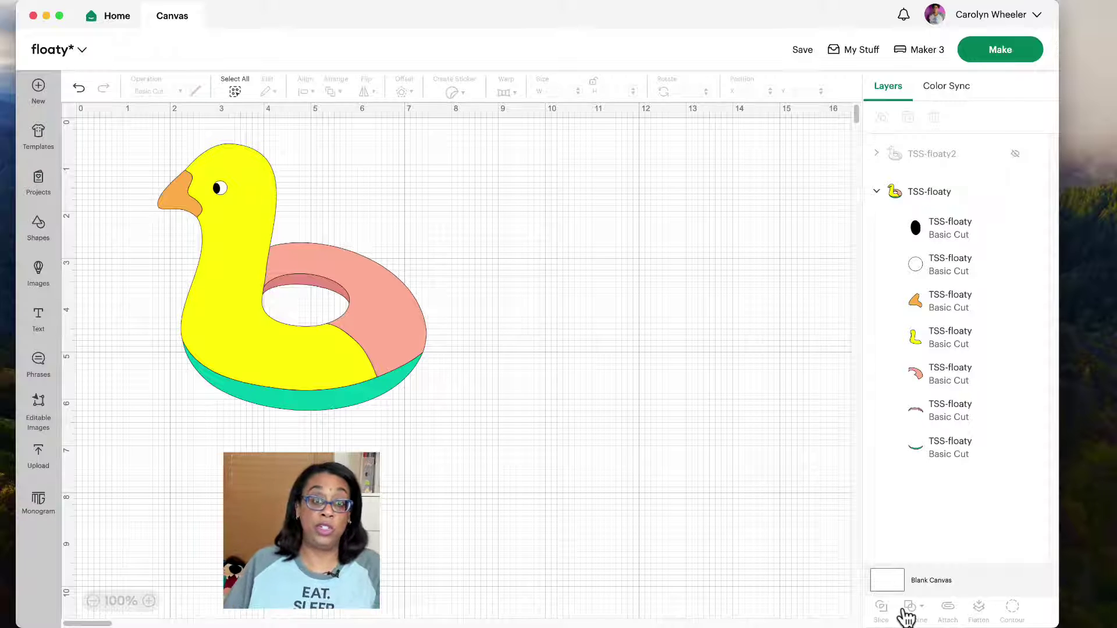
click(876, 193)
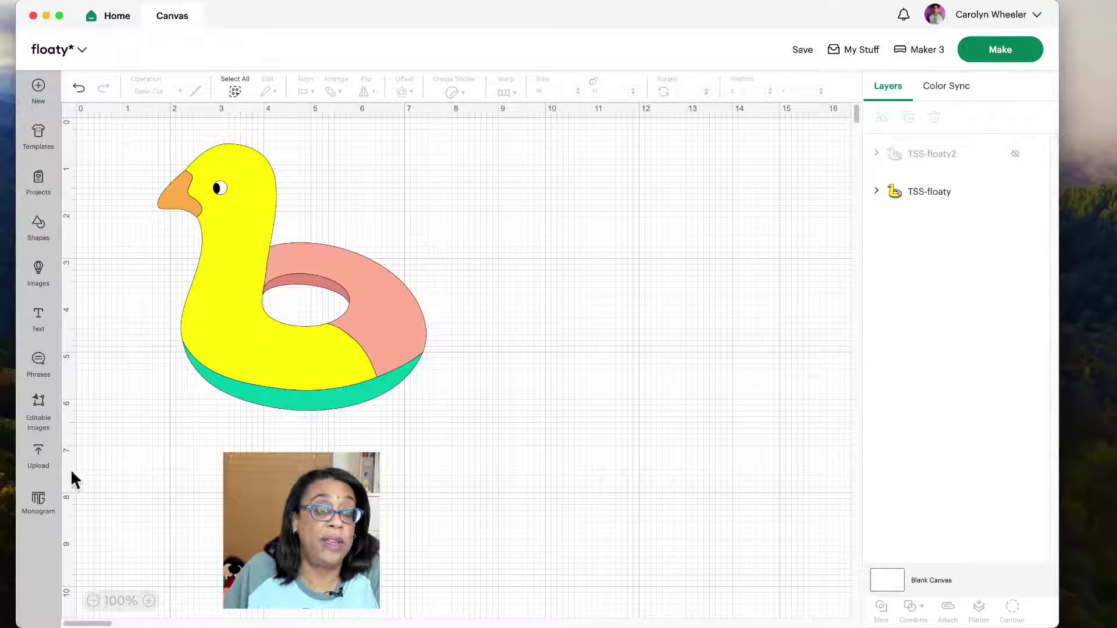
Add the recently uploaded ice skate image to the canvas and place it beside the floaty at about X 8.56, Y 1.35 in.
click(37, 459)
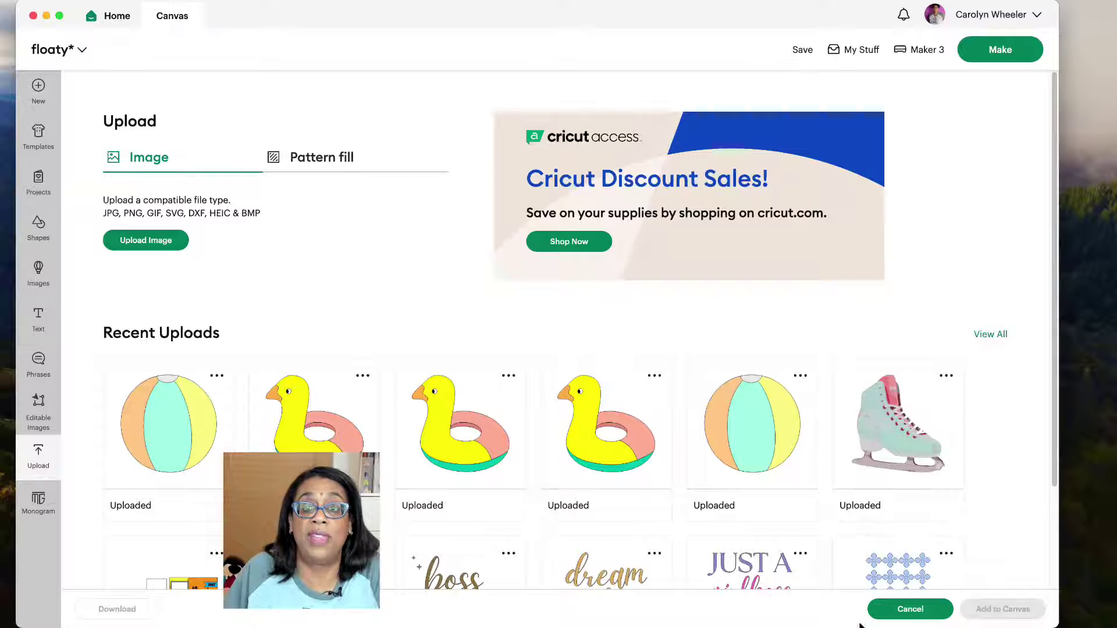
click(888, 444)
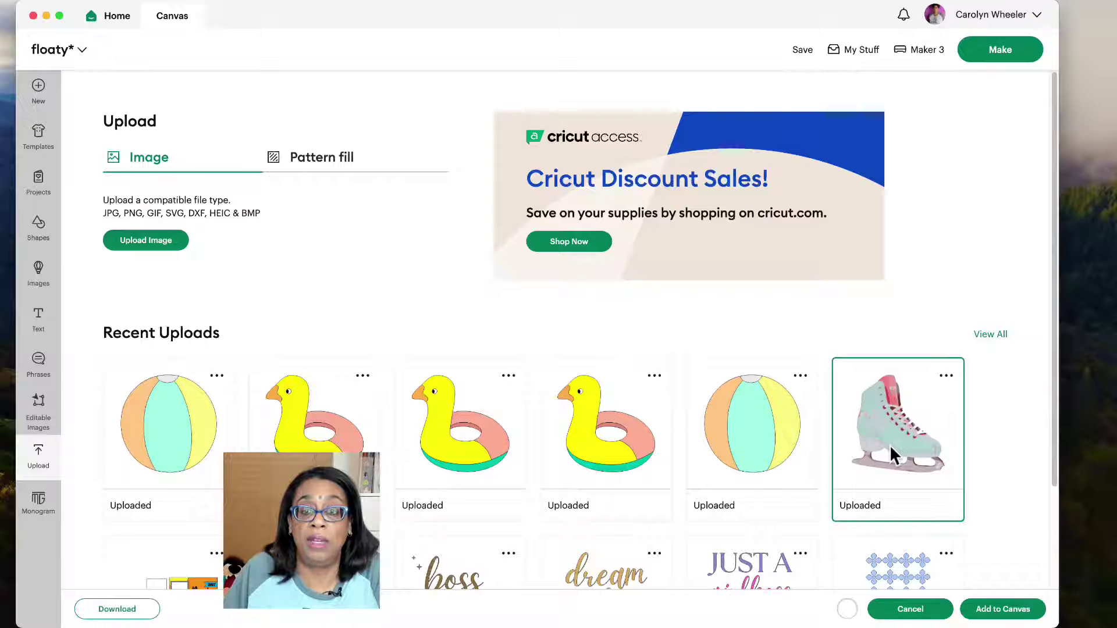
click(996, 612)
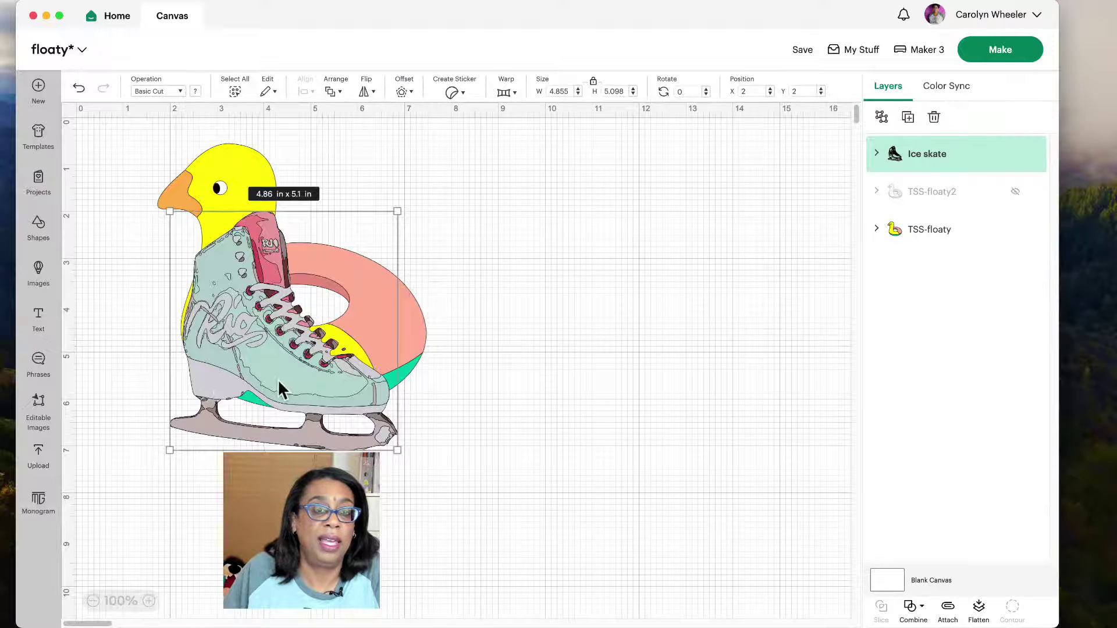
drag(280, 386, 587, 342)
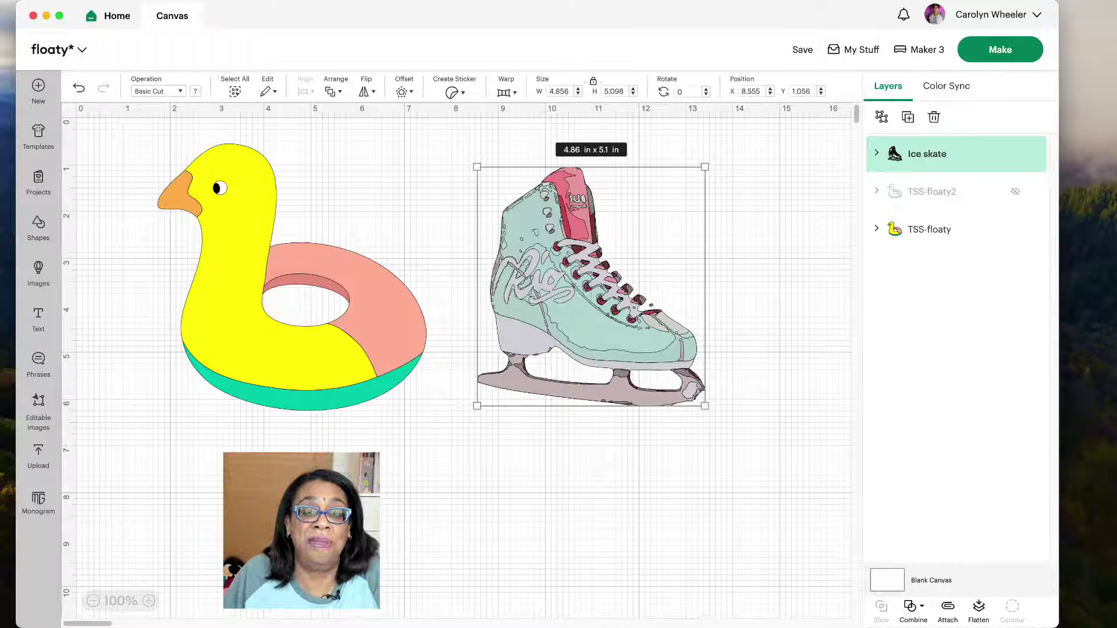
drag(560, 310, 561, 324)
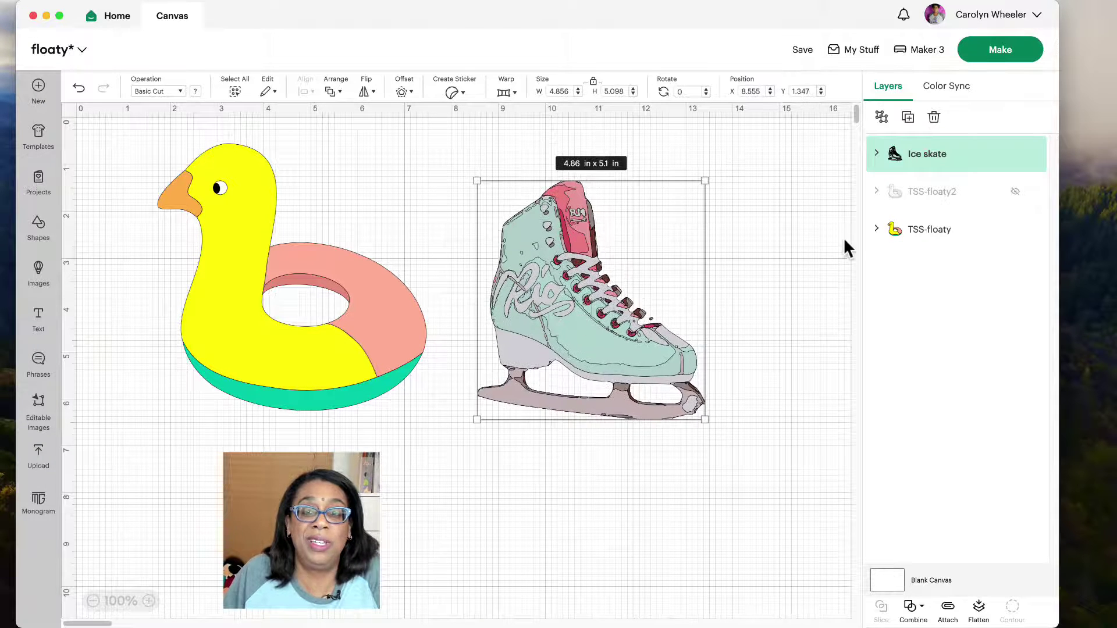
Expand the Ice skate group and move its first layer to the skate's upper right, the second to its lower right, and the third below the floaty.
click(877, 153)
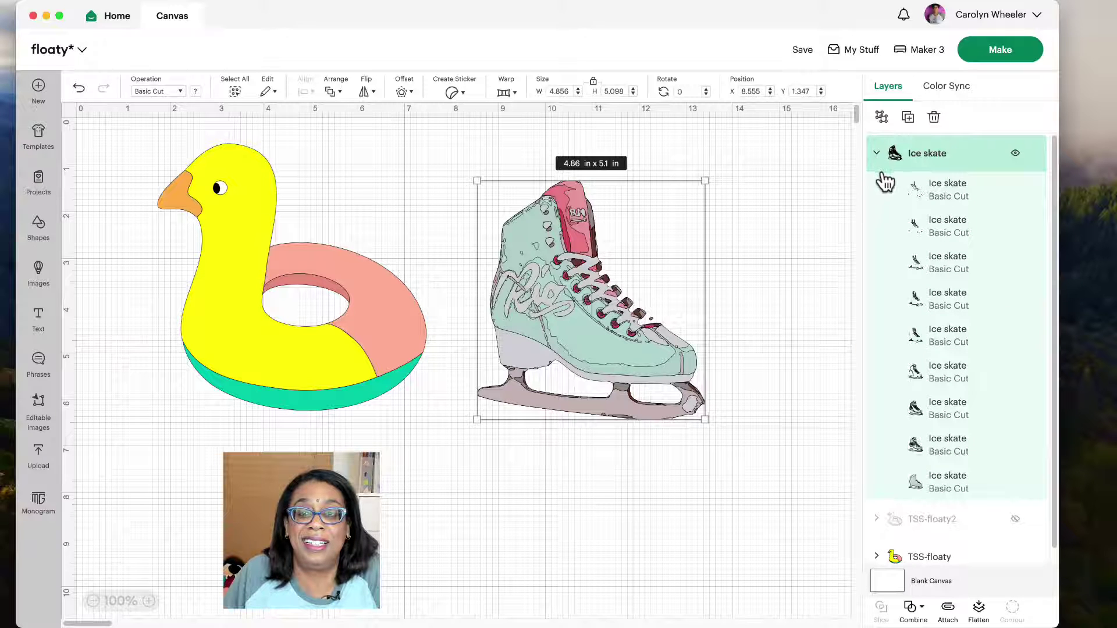
click(931, 195)
drag(594, 356, 727, 263)
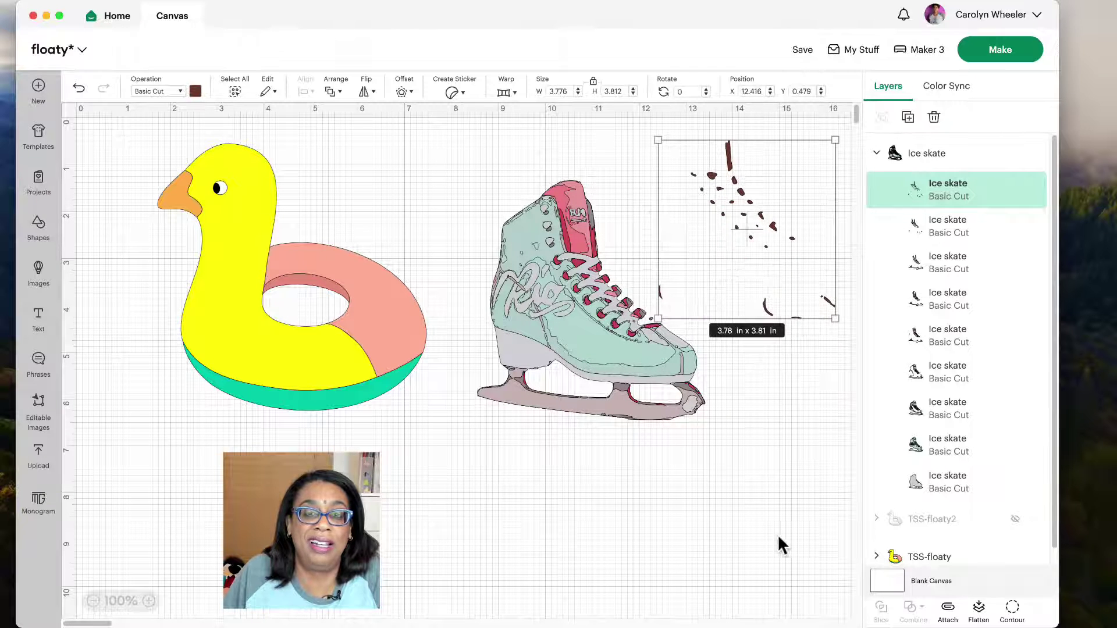
click(925, 236)
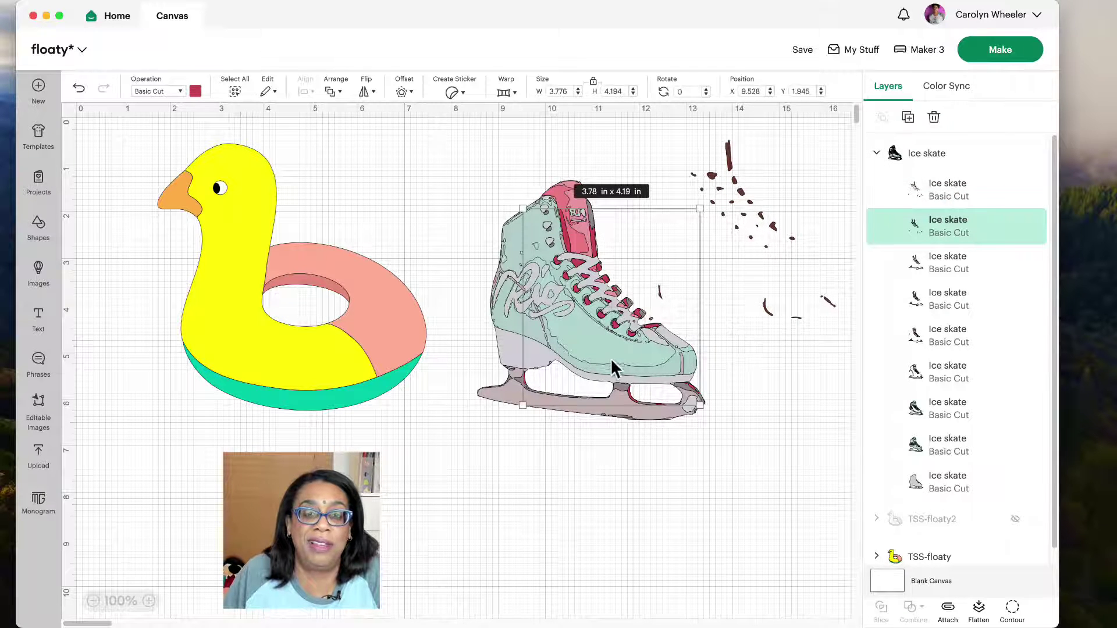
drag(615, 368, 764, 550)
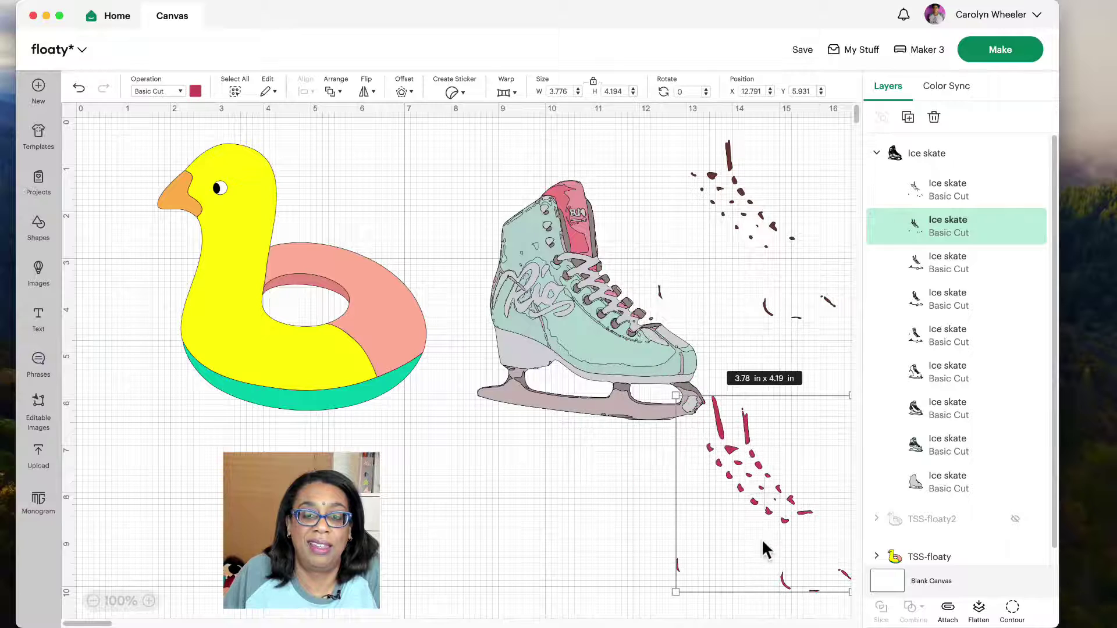
click(925, 262)
drag(599, 324, 305, 506)
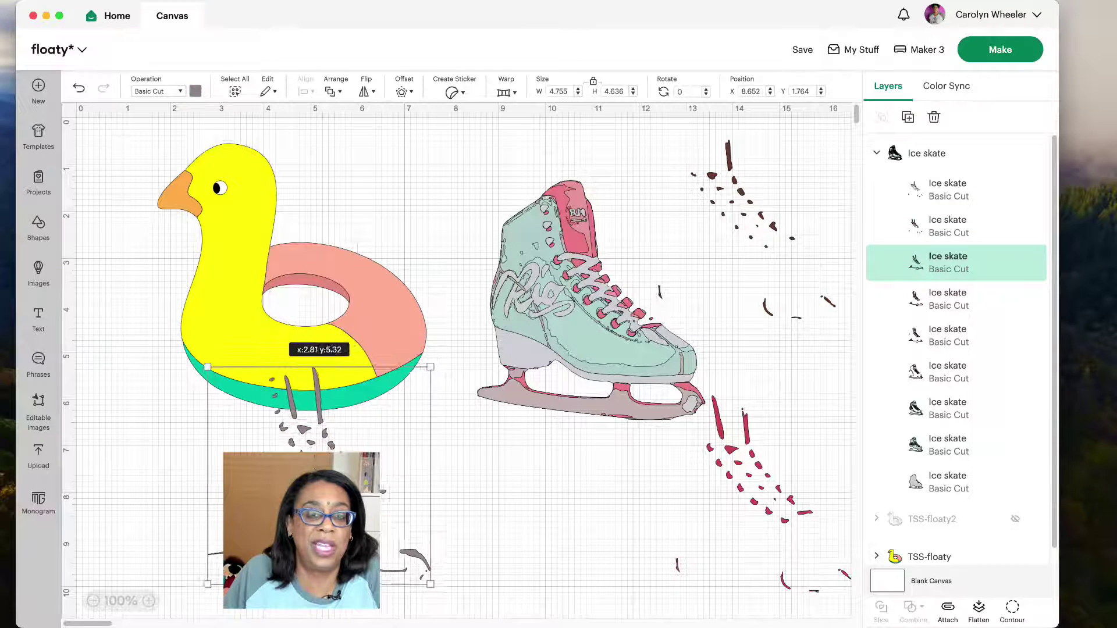
Move the fourth Ice skate layer to about X 5.69, Y 0.21 in and the fifth to about X 11.25, Y 2.15 in.
click(988, 302)
drag(585, 320, 448, 277)
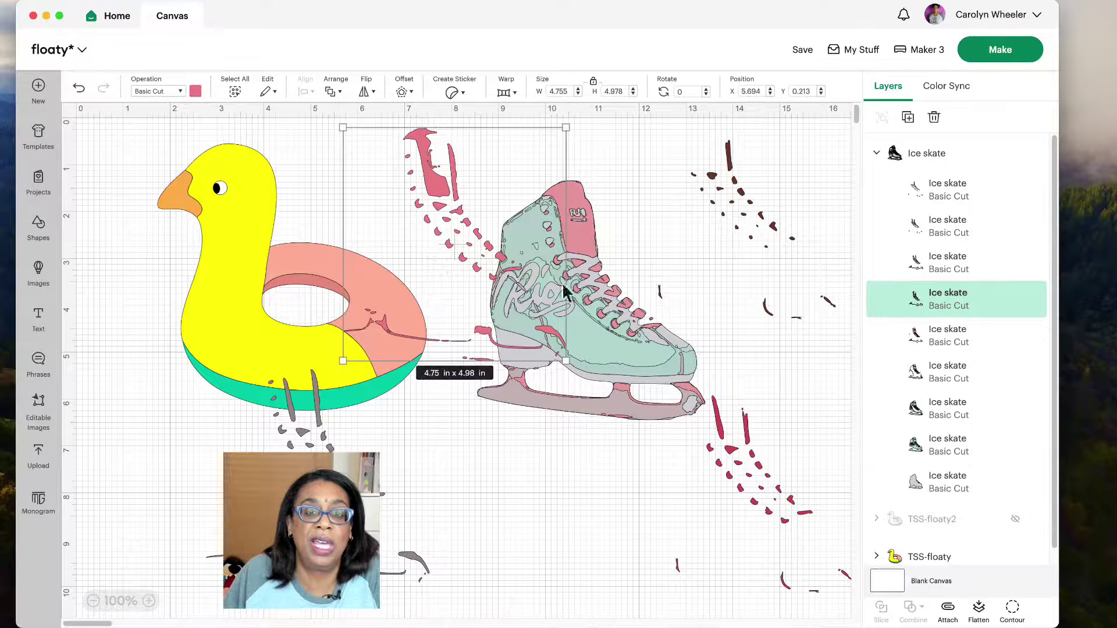
click(872, 334)
drag(610, 340, 730, 375)
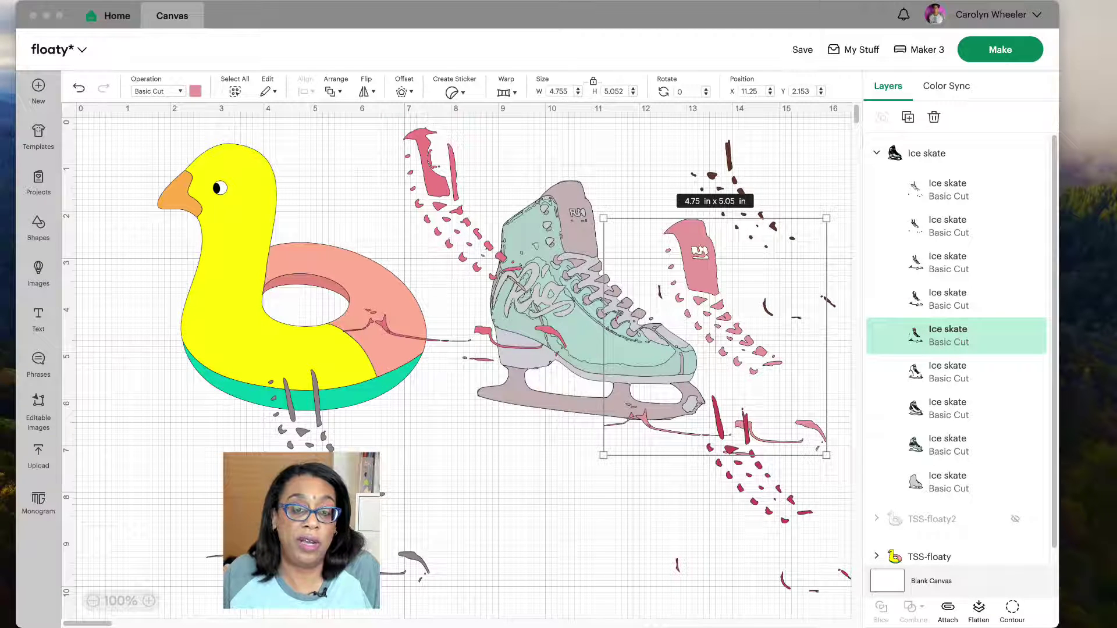
Undo the moves of the fifth and fourth Ice skate layers.
click(708, 604)
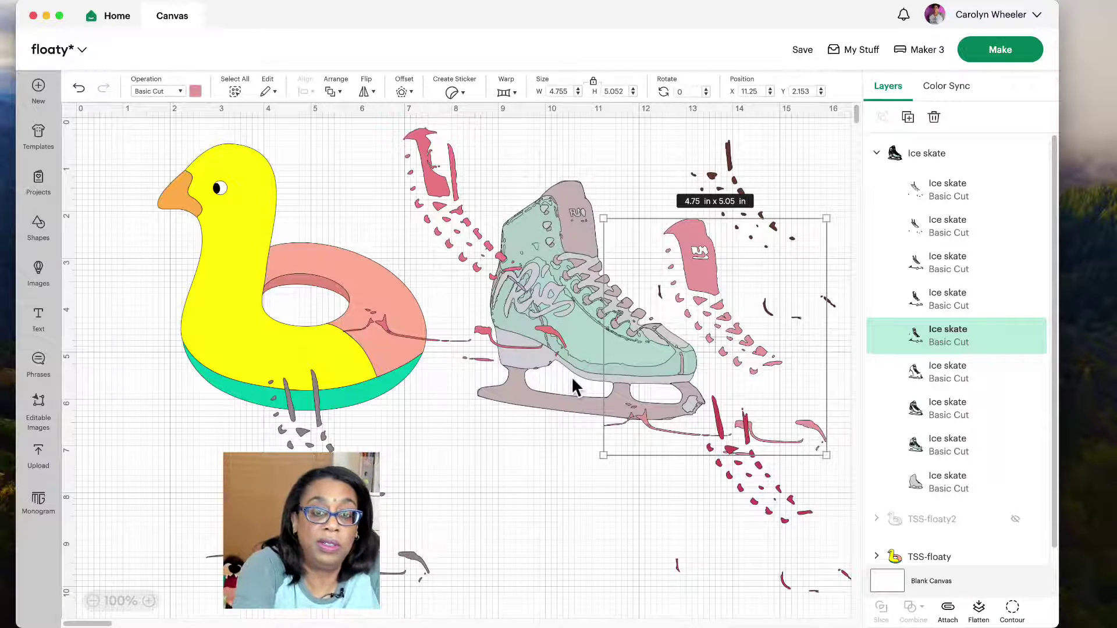
click(303, 155)
key(super+z)
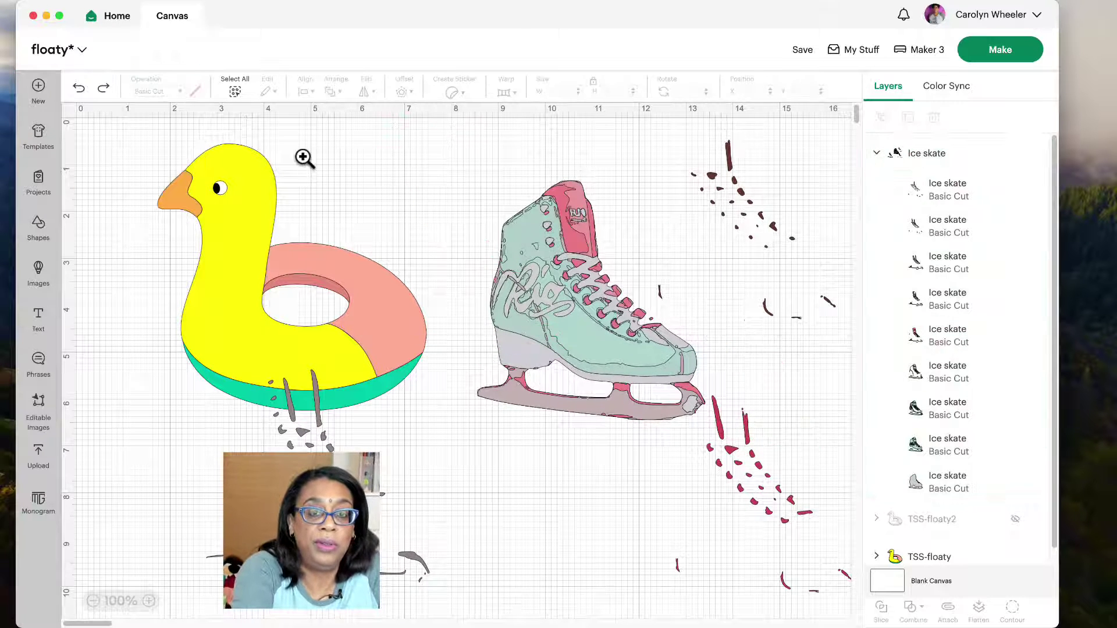